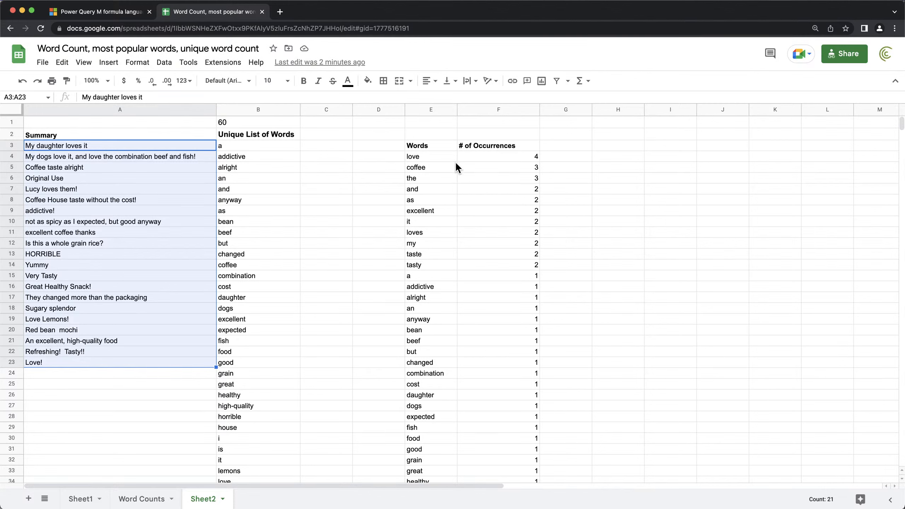
Examine the Summary texts and the Words and # of Occurrences results in the Google Sheets example.
drag(434, 157, 516, 341)
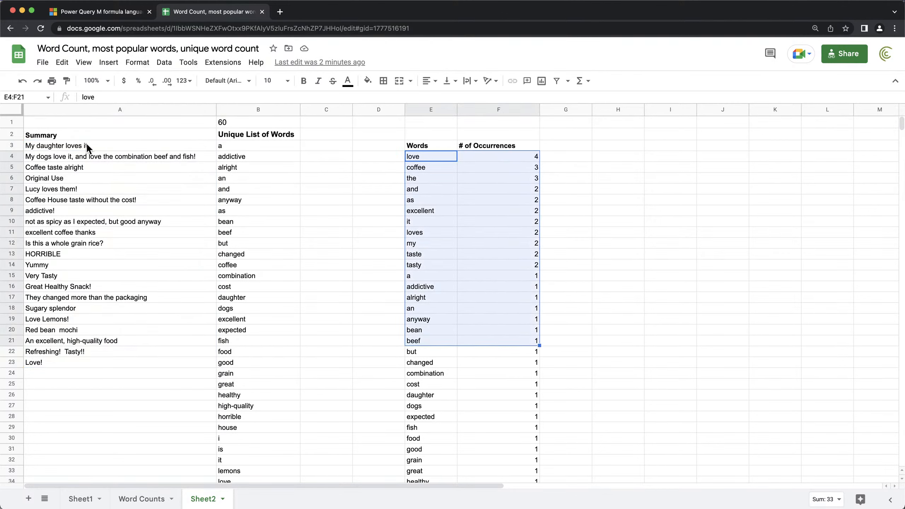
drag(68, 144, 80, 366)
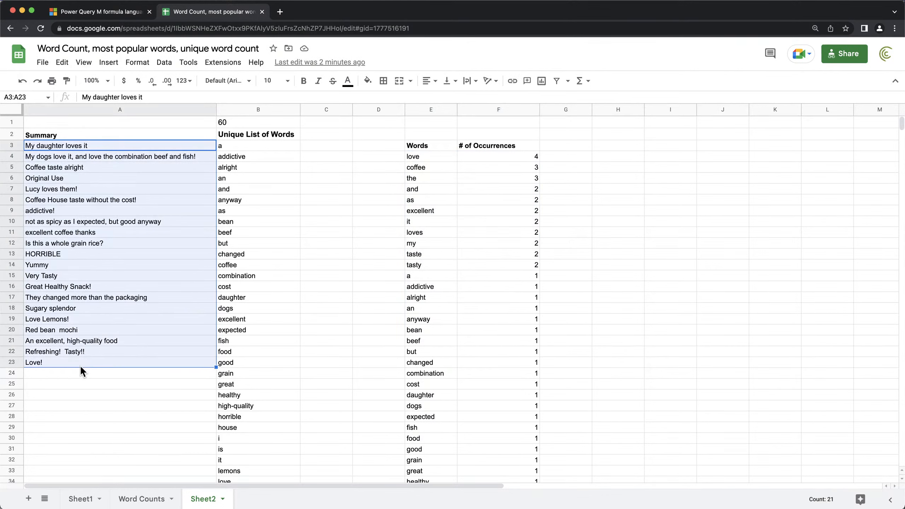
drag(418, 156, 398, 368)
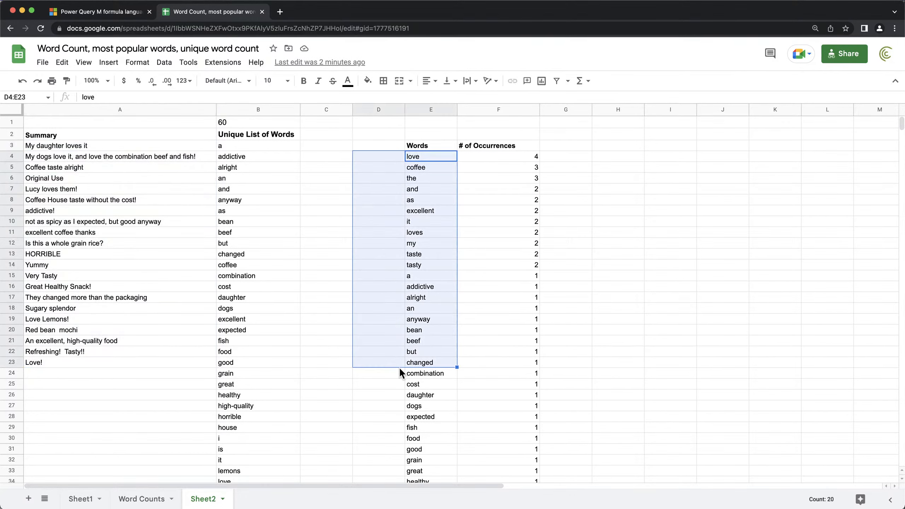
click(425, 158)
click(500, 158)
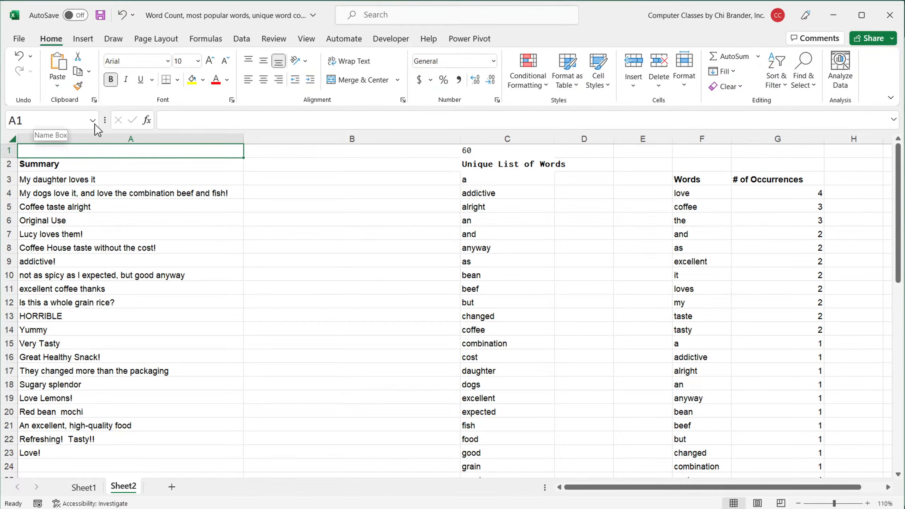
click(331, 222)
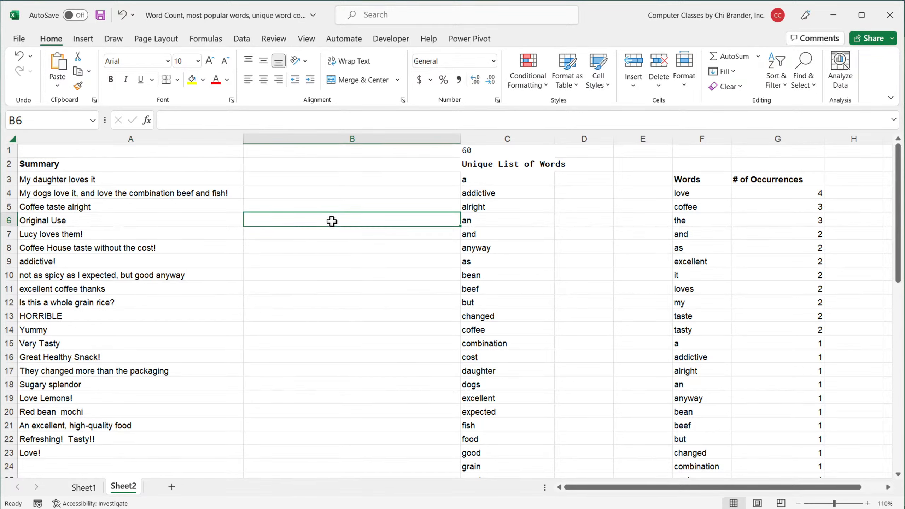
text(=TE)
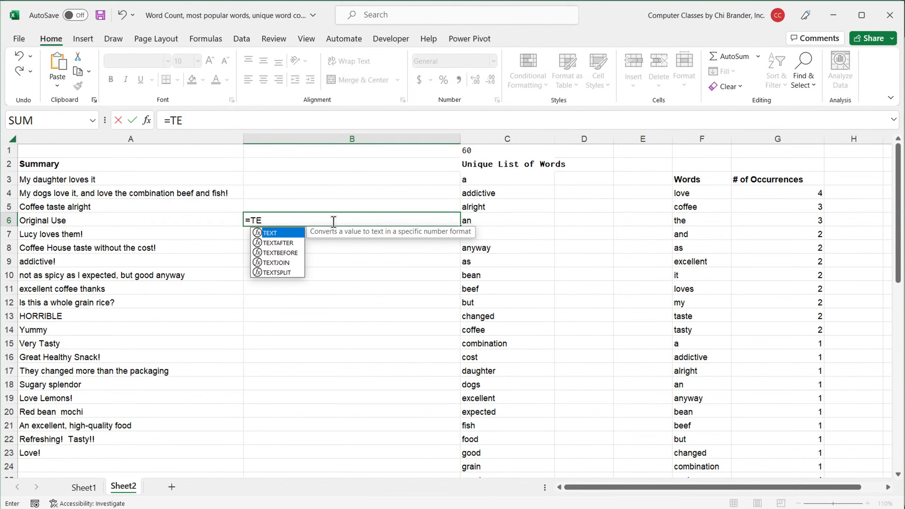
key(Down)
key(Down)
key(Down)
key(Down)
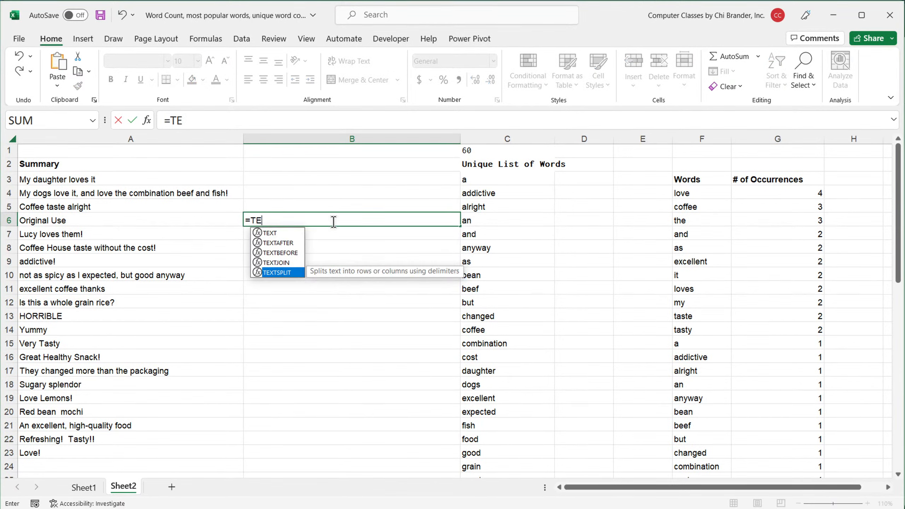
key(BackSpace)
key(BackSpace)
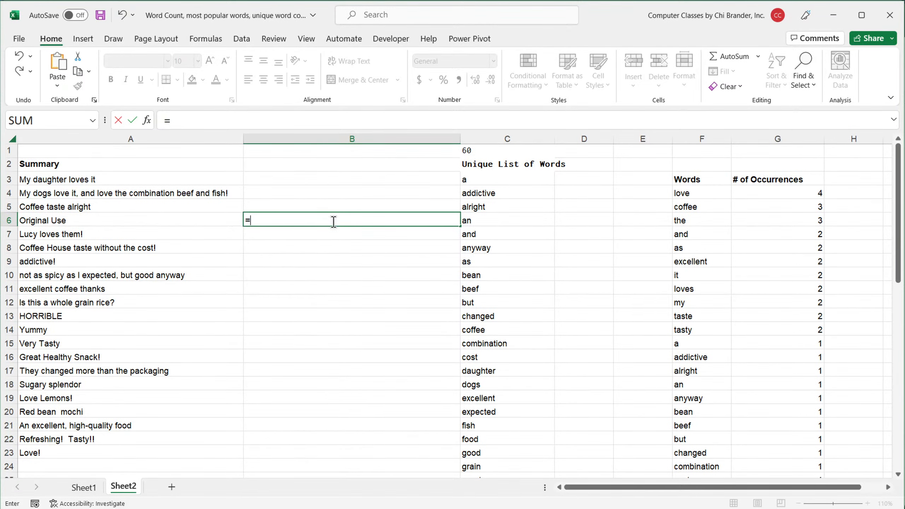
text(TOC)
key(Tab)
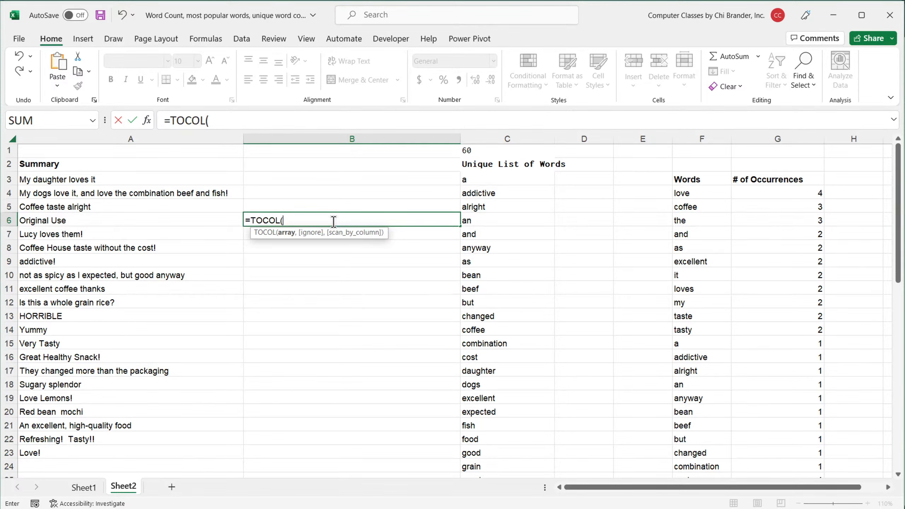
key(BackSpace)
key(BackSpace)
key(BackSpace)
key(BackSpace)
key(BackSpace)
key(BackSpace)
key(BackSpace)
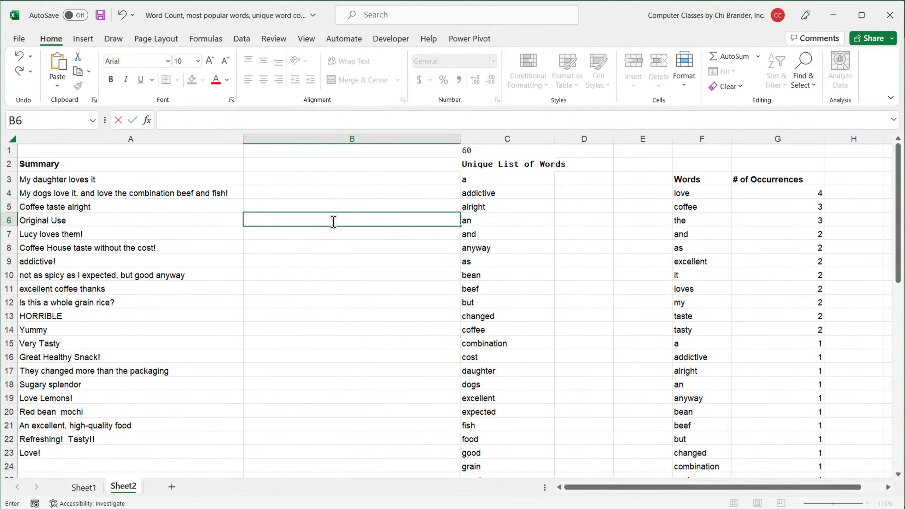
key(Return)
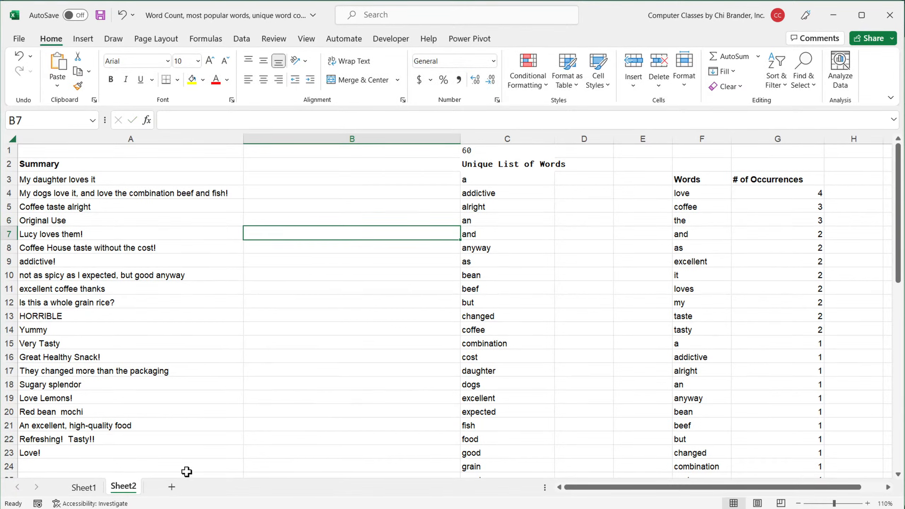
Review the short texts in Sheet2's Summary column and the longer reviews in Sheet1's Text column.
drag(111, 167, 103, 425)
scroll(134, 293, down, 2)
scroll(134, 293, up, 2)
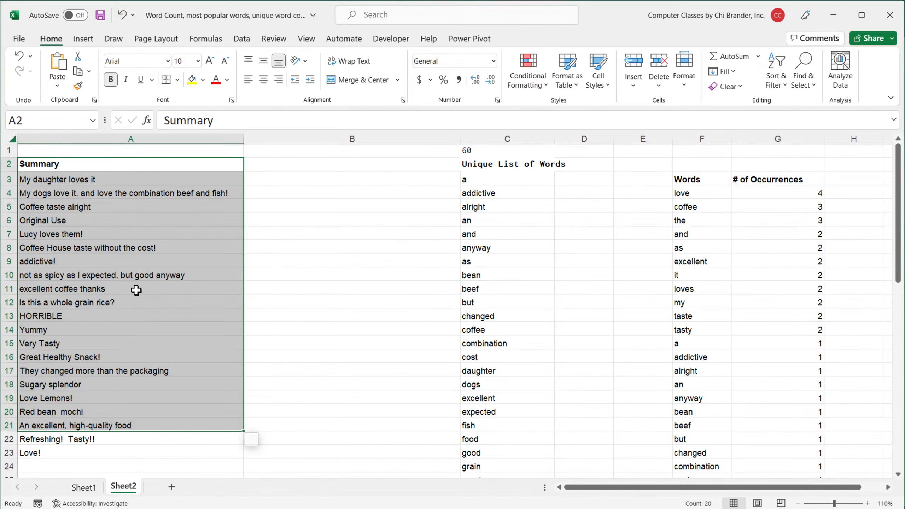
click(84, 487)
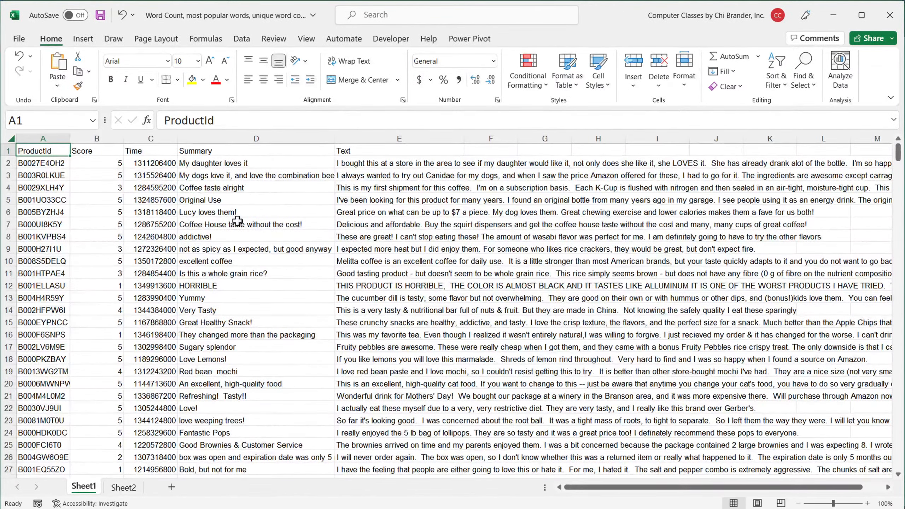
drag(382, 164, 374, 408)
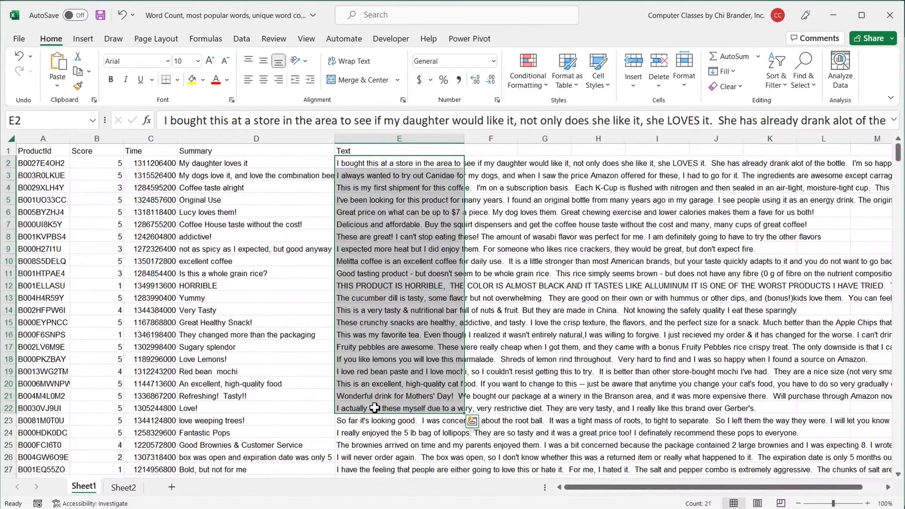
scroll(400, 324, down, 20)
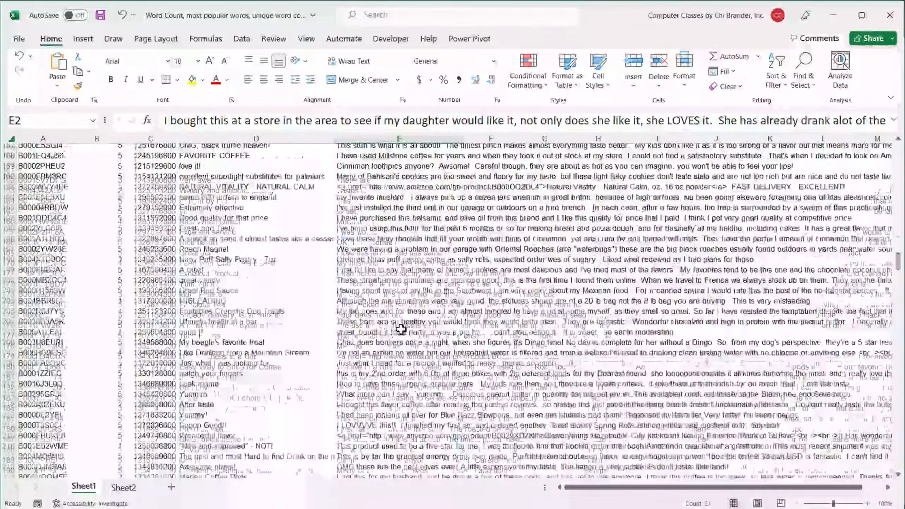
scroll(400, 330, up, 10)
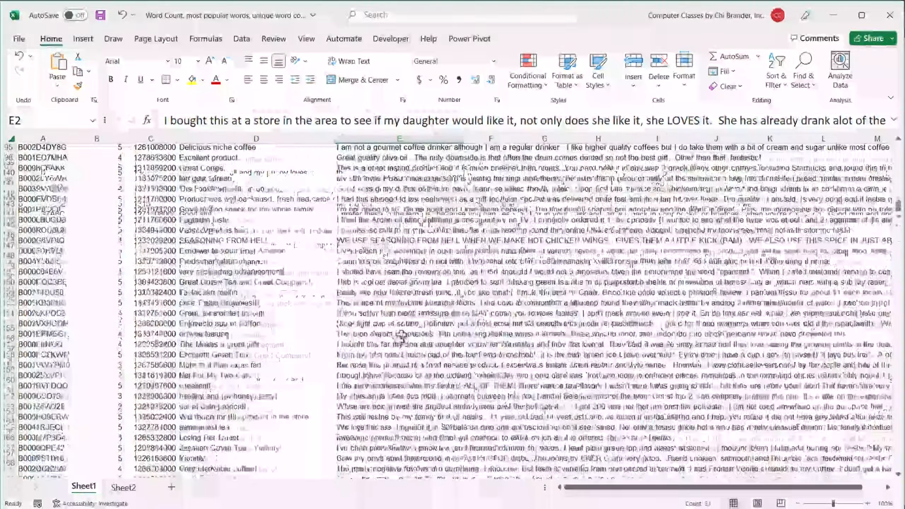
scroll(401, 335, up, 20)
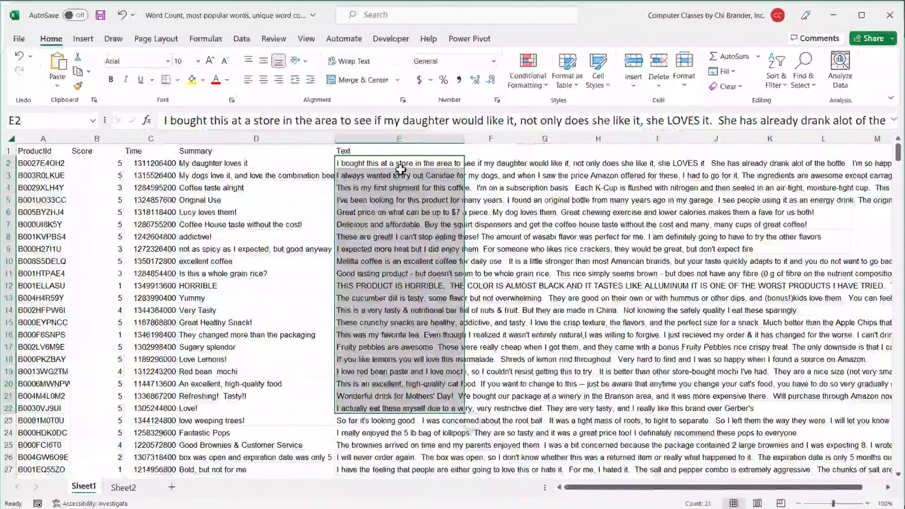
click(400, 164)
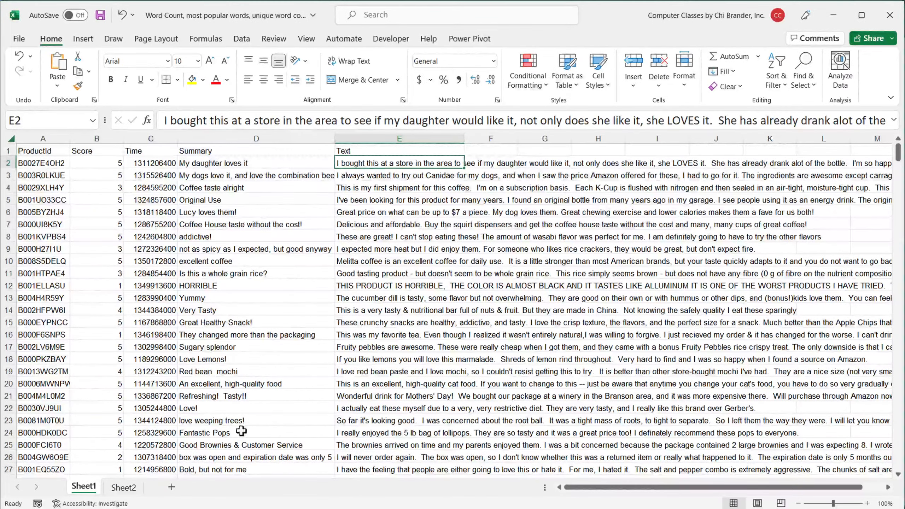
Inspect the formula behind the first entry of the Unique List of Words on Sheet2.
click(124, 487)
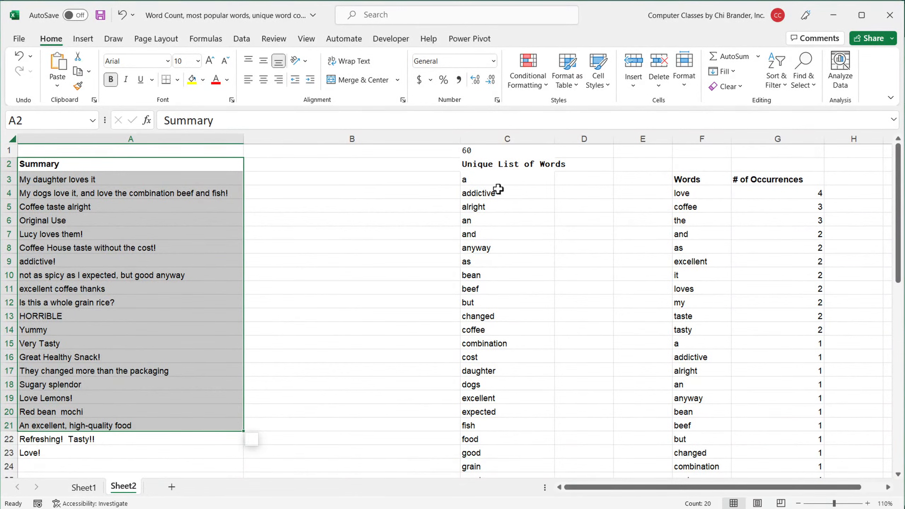
click(551, 179)
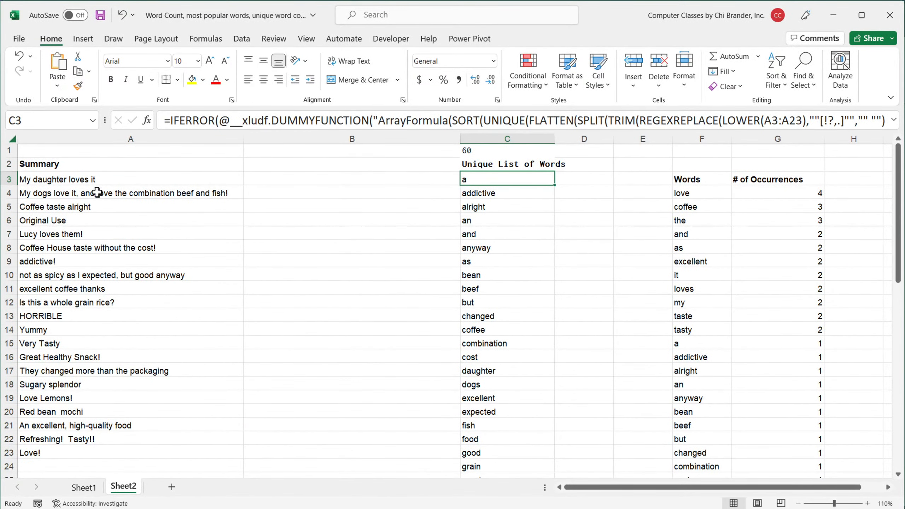
click(96, 180)
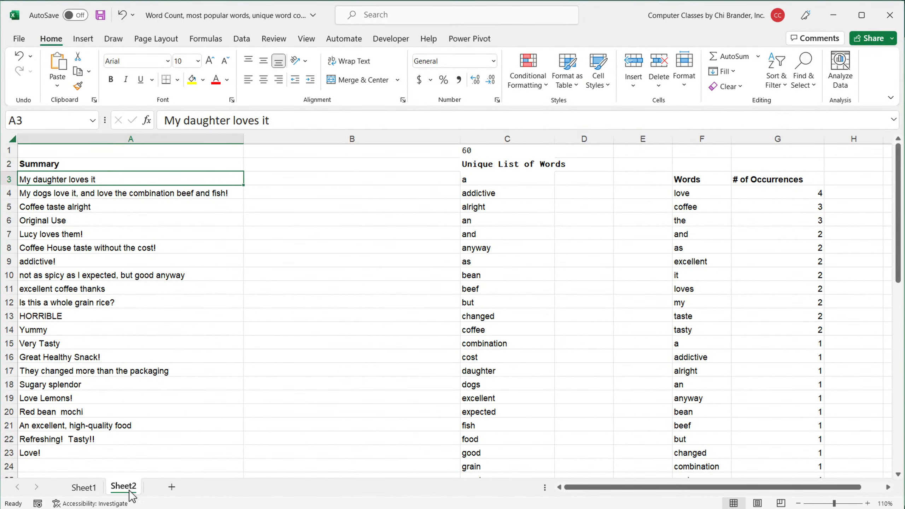
Duplicate Sheet2 and clear the contents of columns C through G in the copy.
drag(123, 491, 152, 492)
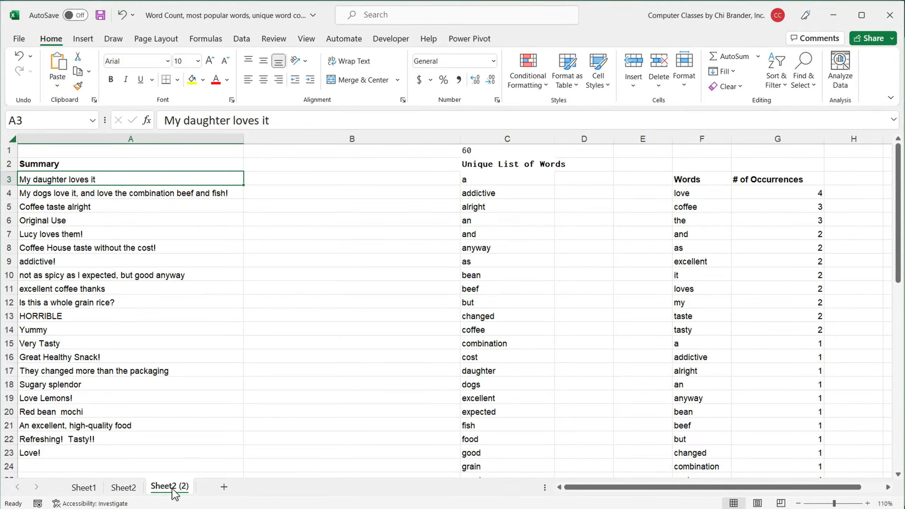
click(499, 139)
drag(598, 146, 761, 137)
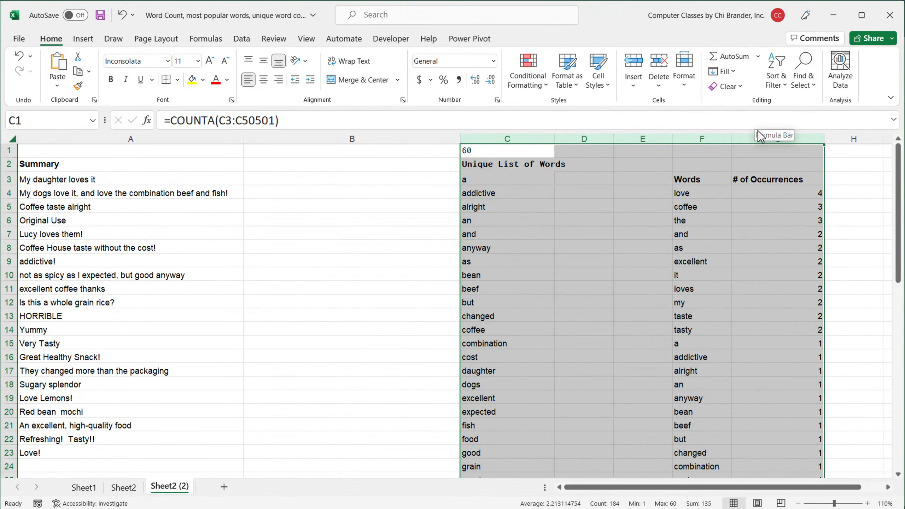
key(Delete)
Convert the Summary range A2:A23 on the copied sheet into a table with headers.
drag(74, 164, 95, 399)
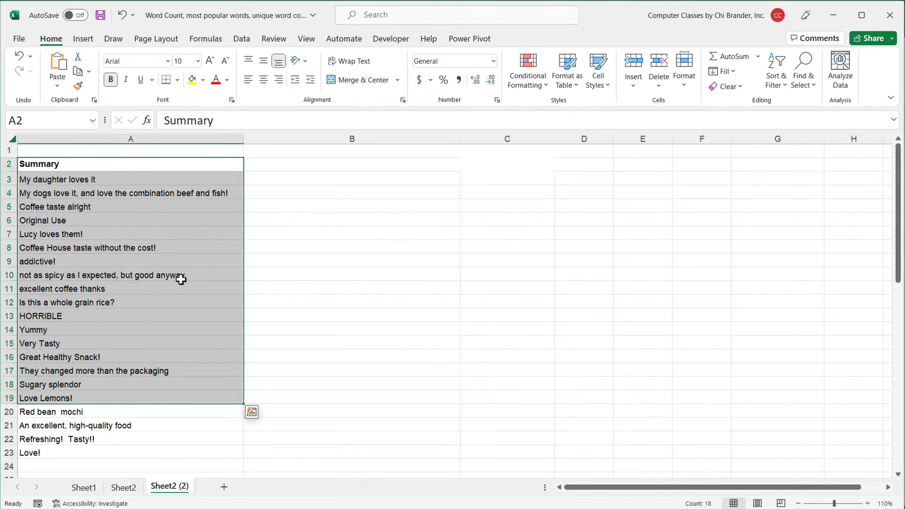
click(95, 179)
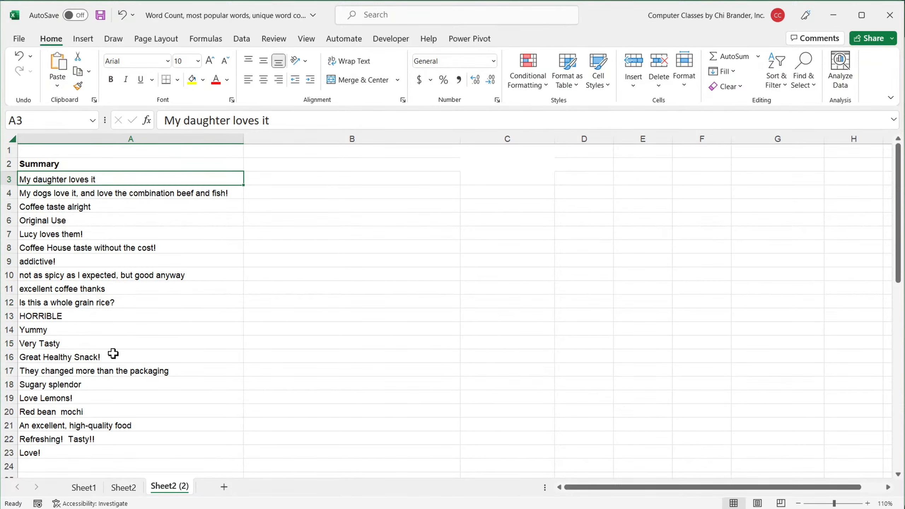
click(24, 161)
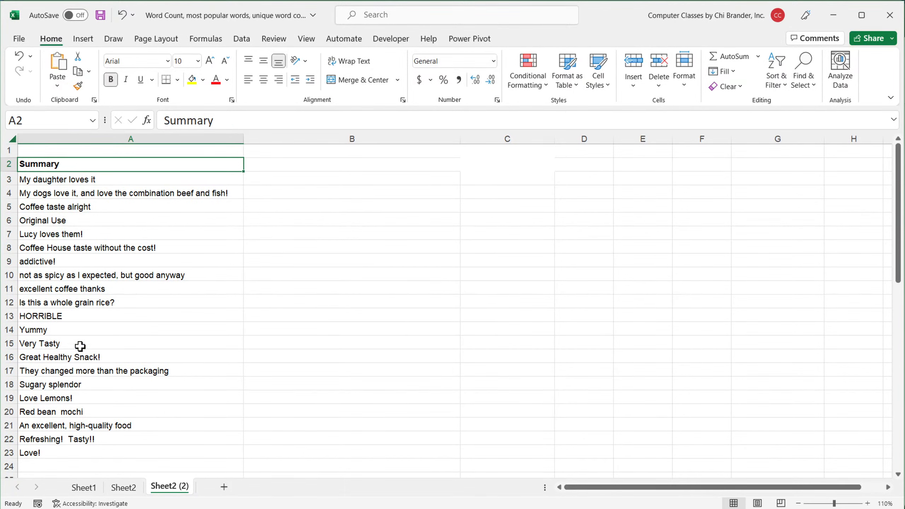
scroll(80, 346, down, 2)
scroll(76, 289, up, 2)
drag(87, 163, 92, 451)
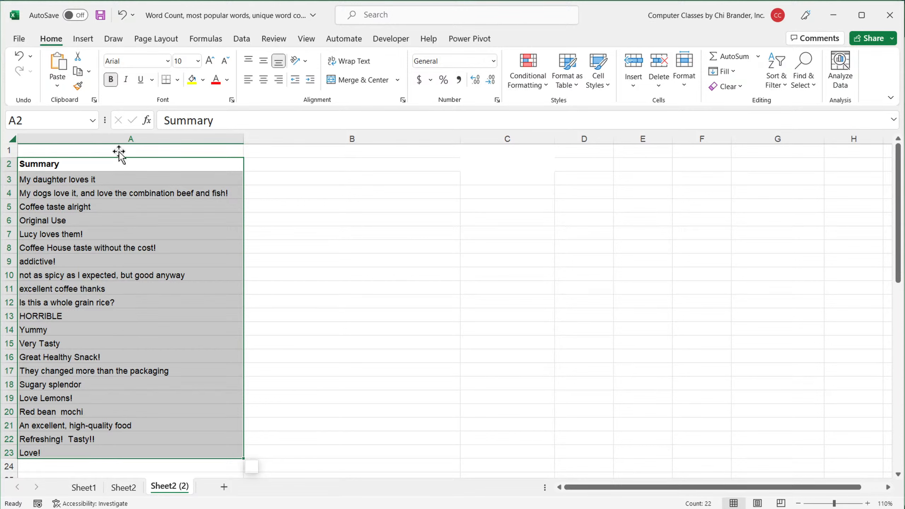
click(86, 40)
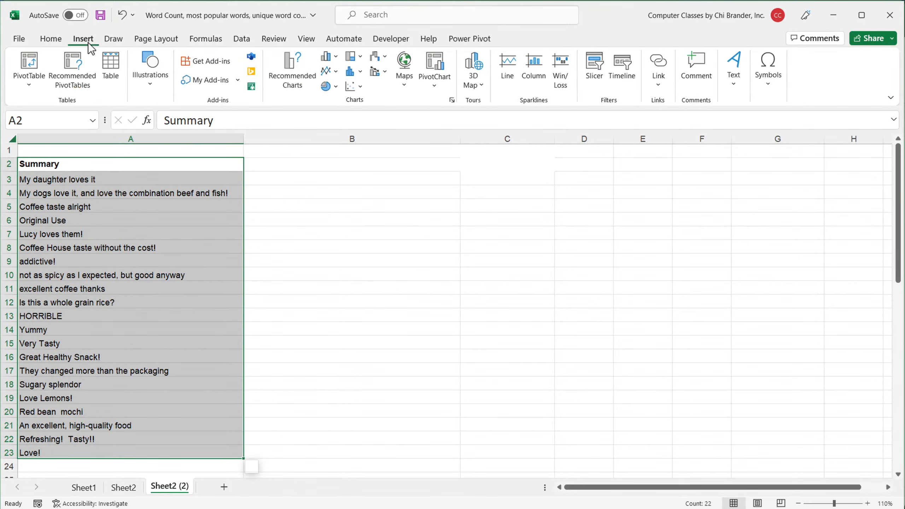
click(108, 68)
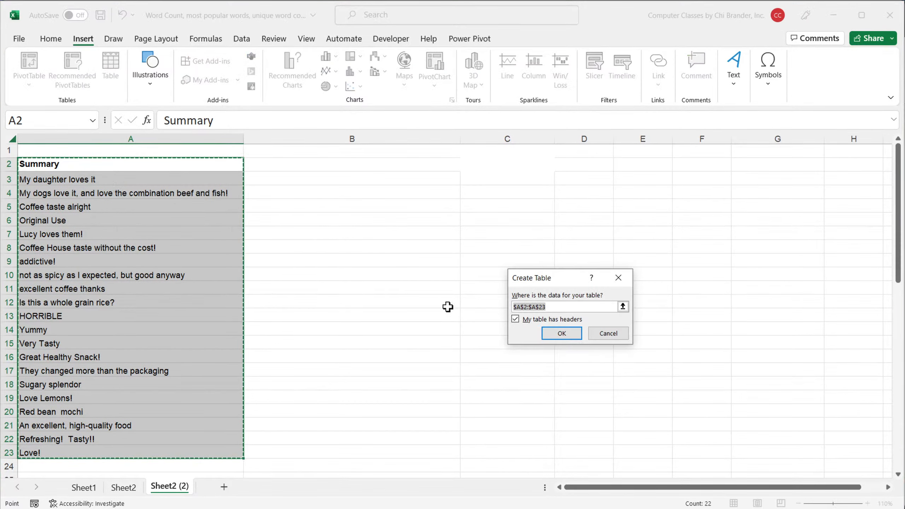
drag(542, 280, 476, 256)
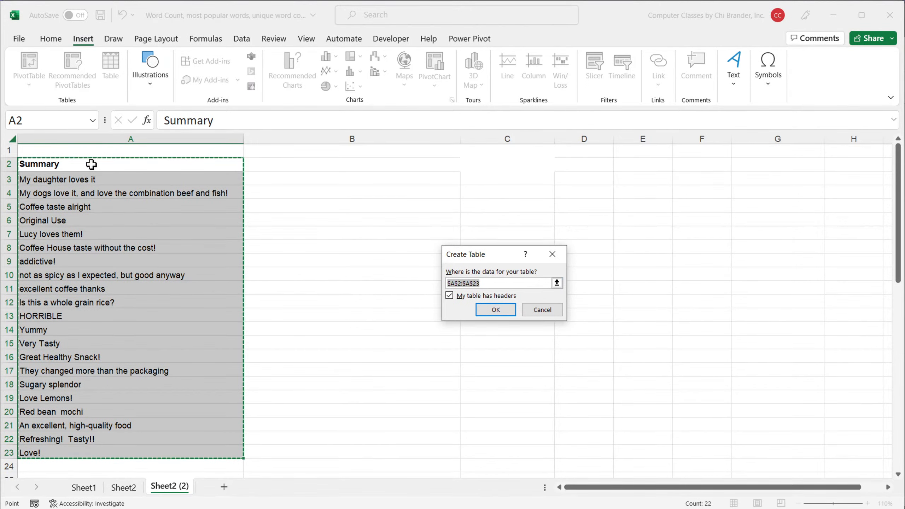
click(492, 311)
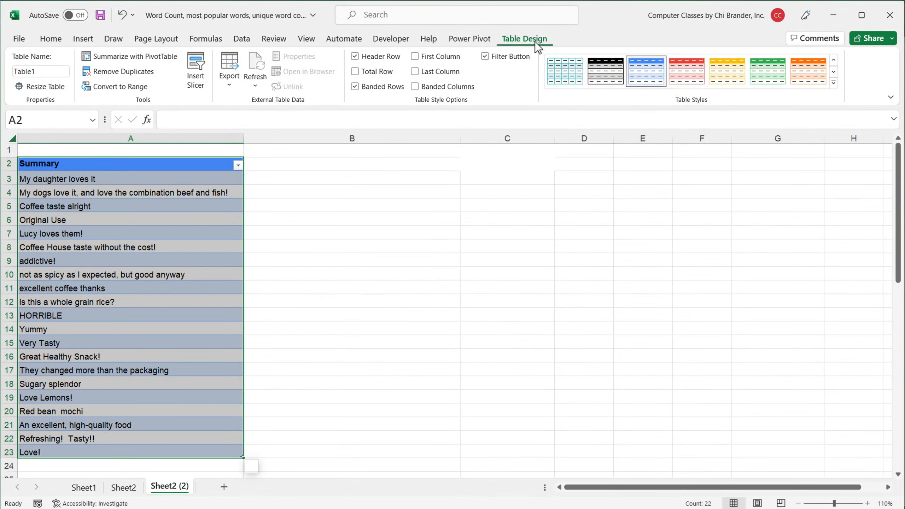
Rename the Summary table as textdata.
click(34, 73)
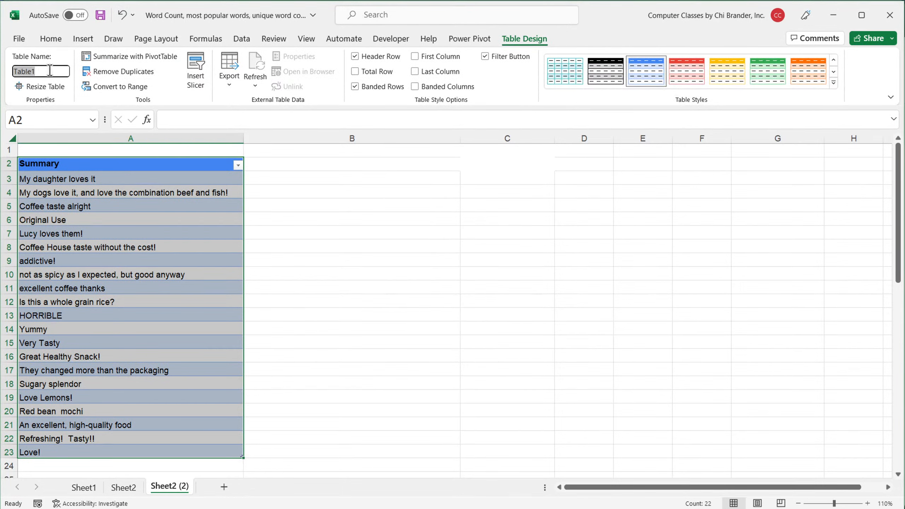
text(textdata)
key(Return)
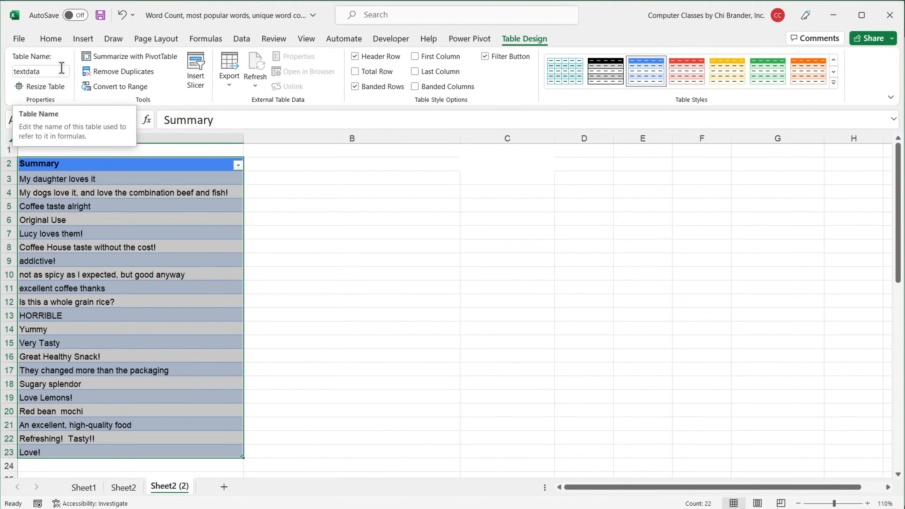
Load the textdata table into Power Query Editor and select its Summary column for transforming.
click(106, 164)
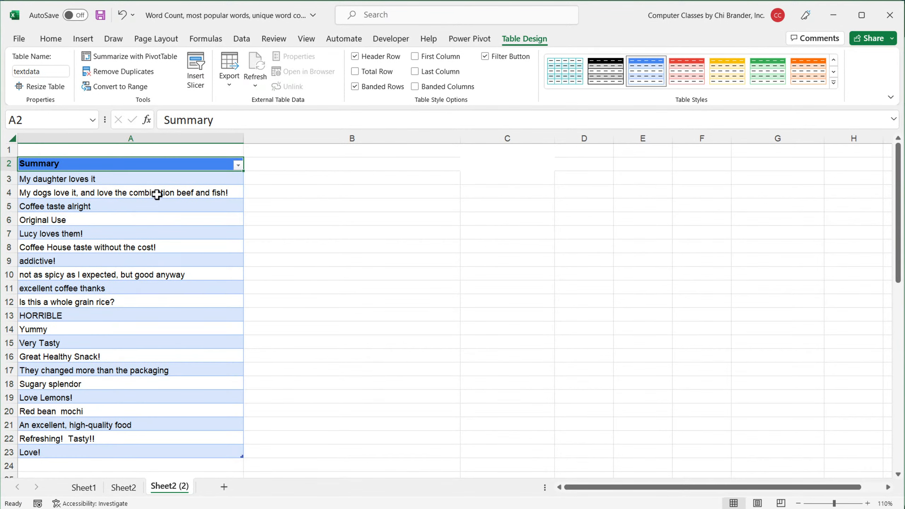
click(243, 39)
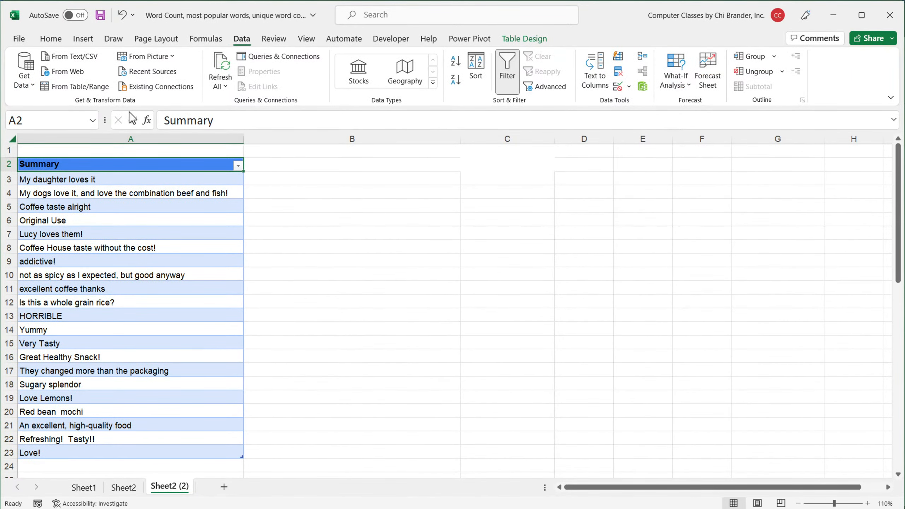
click(86, 88)
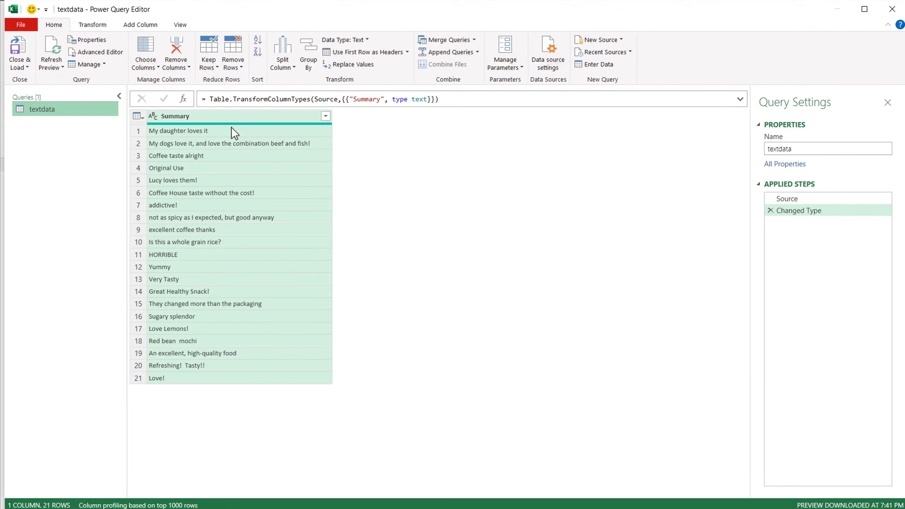
click(201, 117)
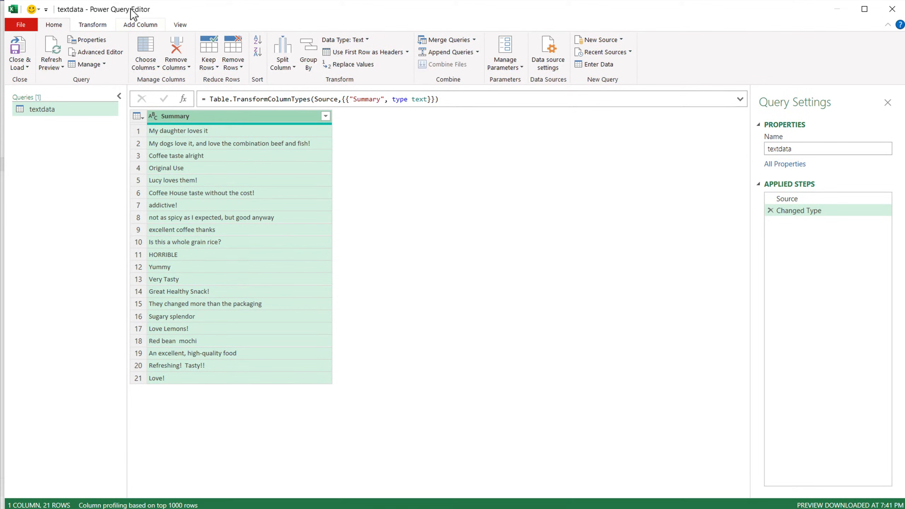
click(85, 26)
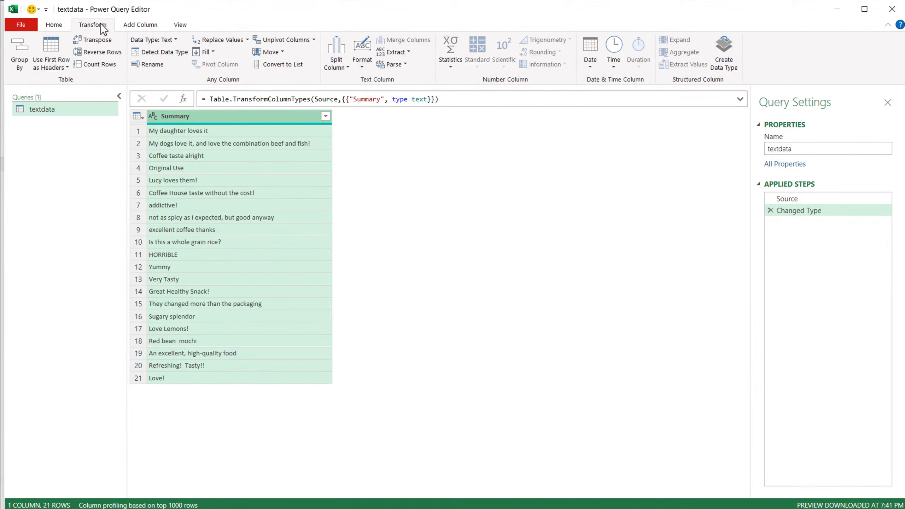
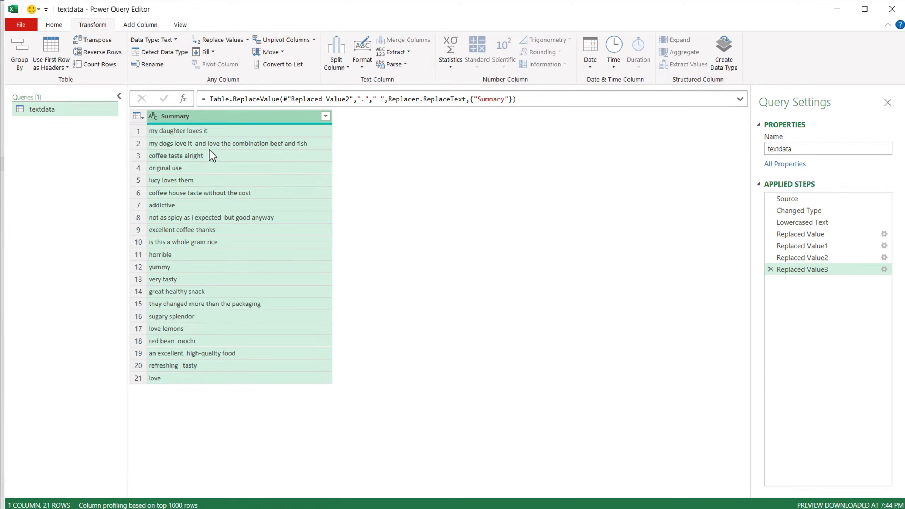
Inspect the first four cleaned Summary entries in the query preview.
click(189, 132)
click(194, 143)
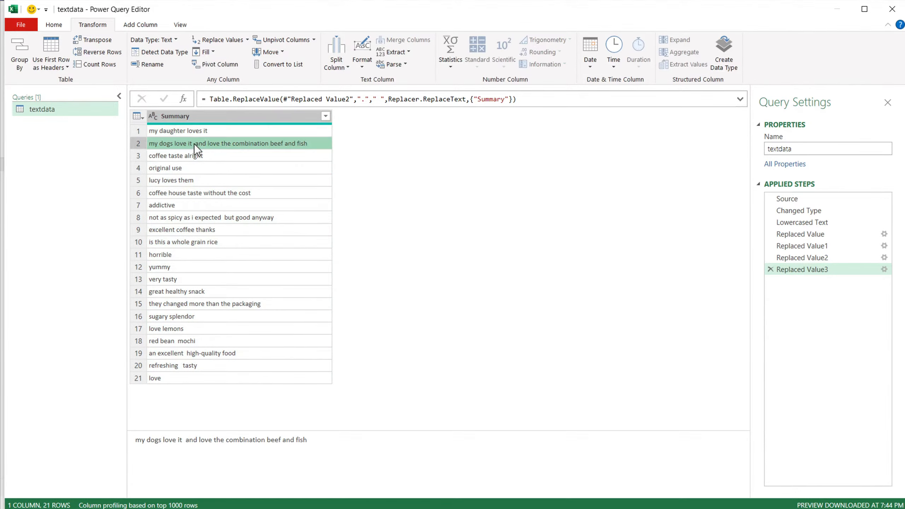
click(196, 157)
click(196, 170)
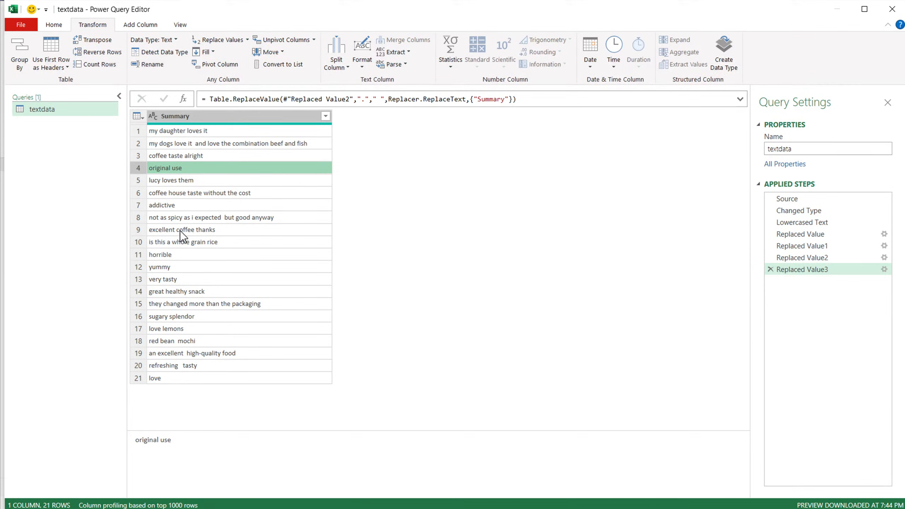
Open the textdata query's code in the Advanced Editor and add a comma and a new line after the Replaced Value3 step.
click(61, 24)
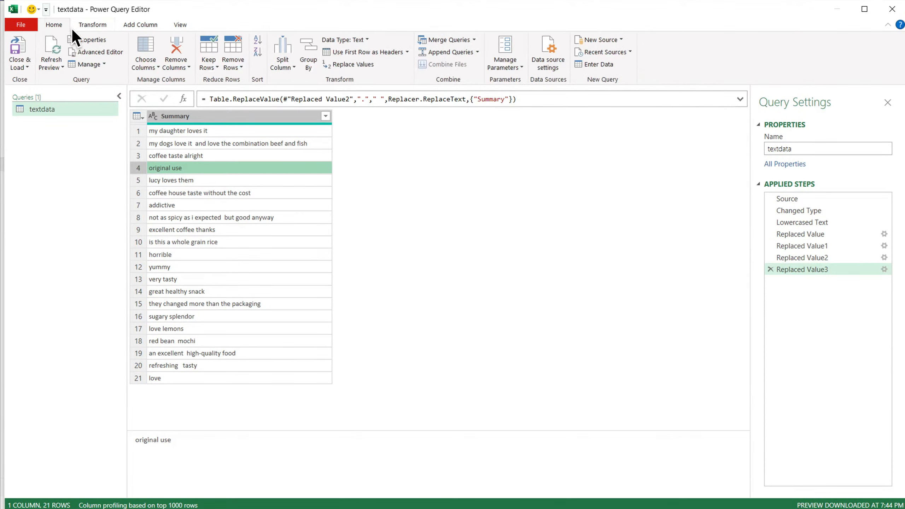
click(102, 54)
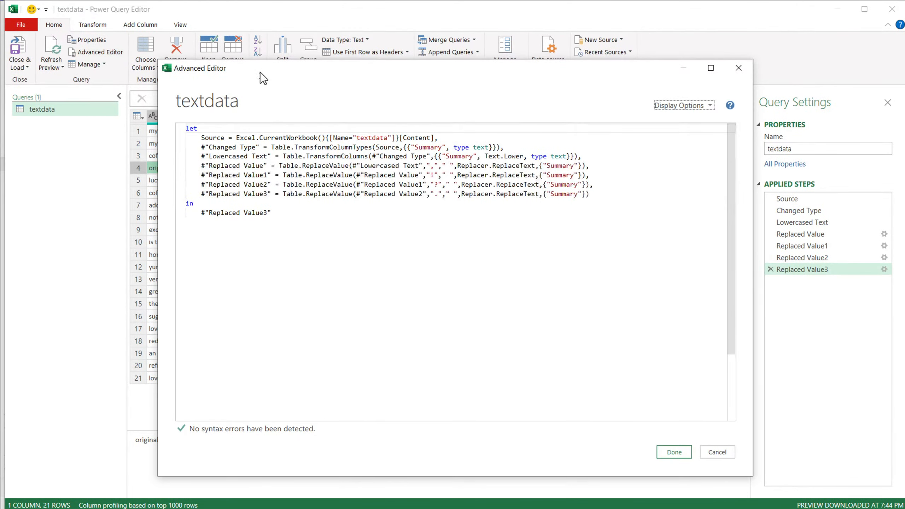
drag(258, 72, 270, 72)
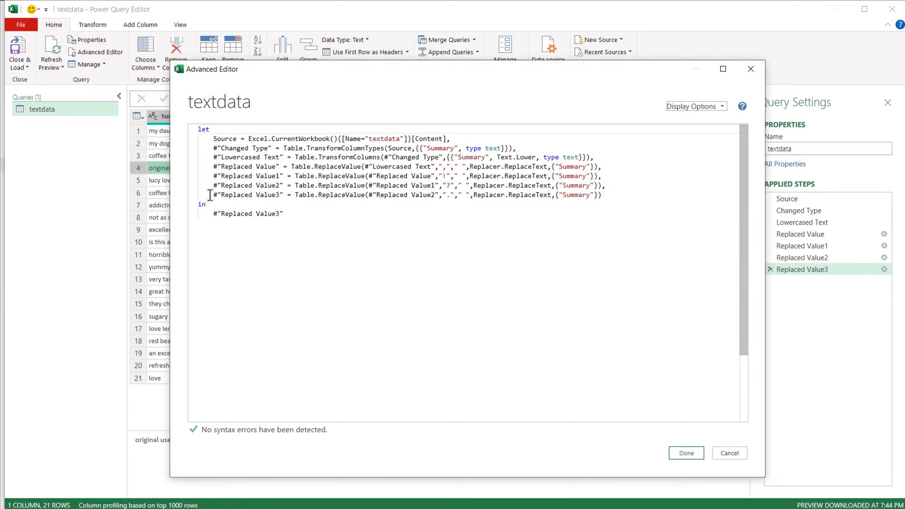
drag(211, 195, 608, 198)
click(638, 197)
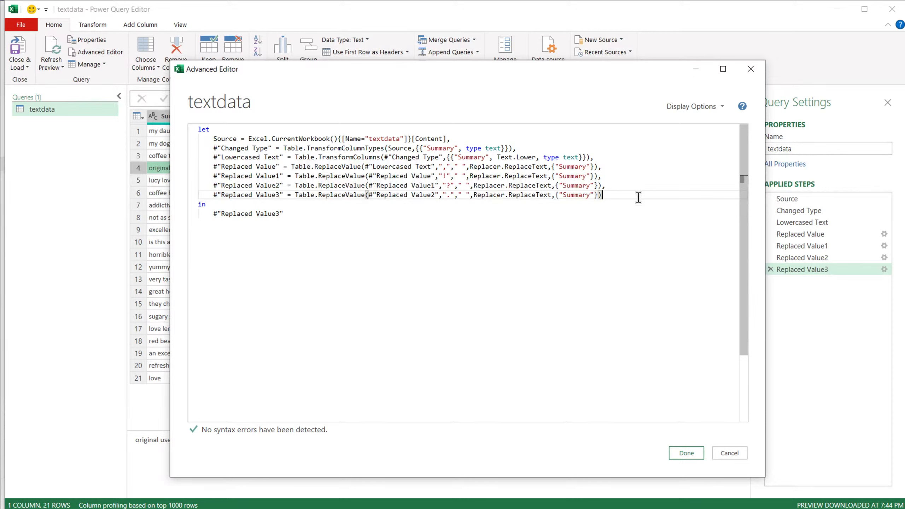
text(,)
key(Return)
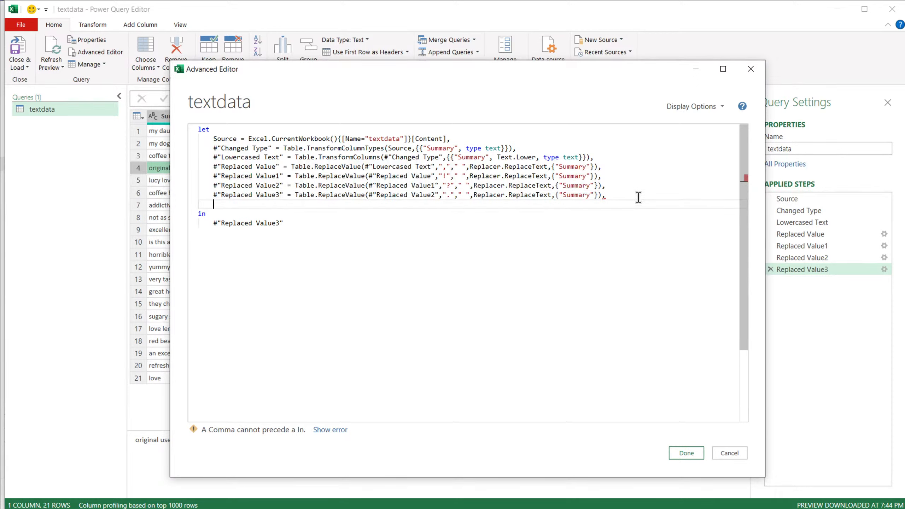
Begin a new query step on the empty line with "combinedtext =".
text(comb)
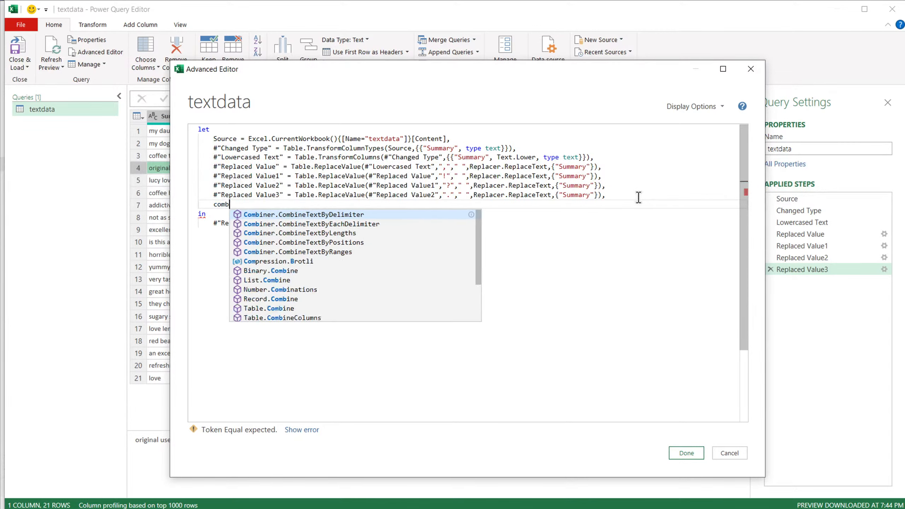
text(inedtext)
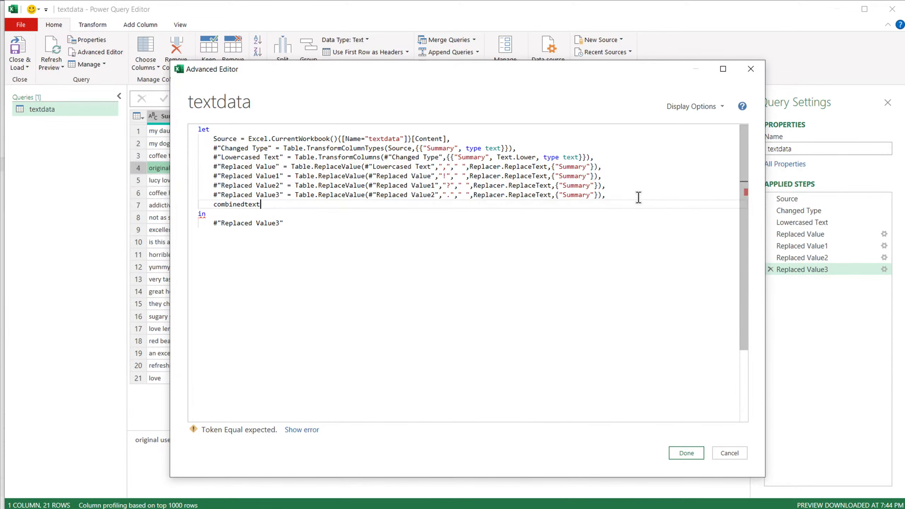
text( =)
drag(213, 195, 284, 199)
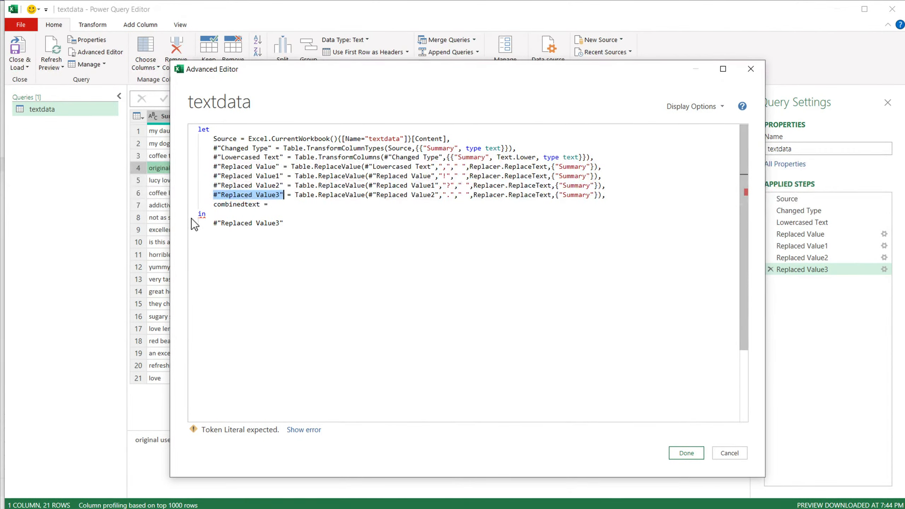
click(295, 206)
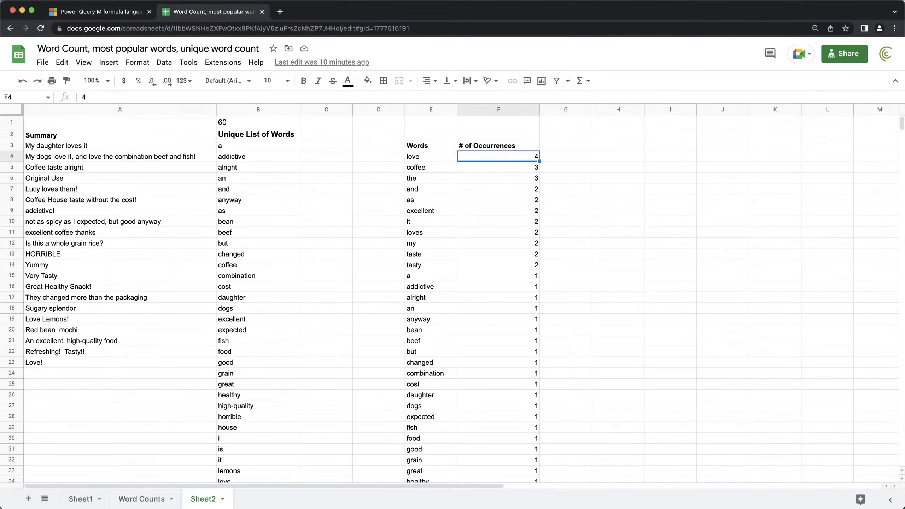
Switch to the Power Query M formula language documentation in the browser and expand its Functions section.
click(115, 16)
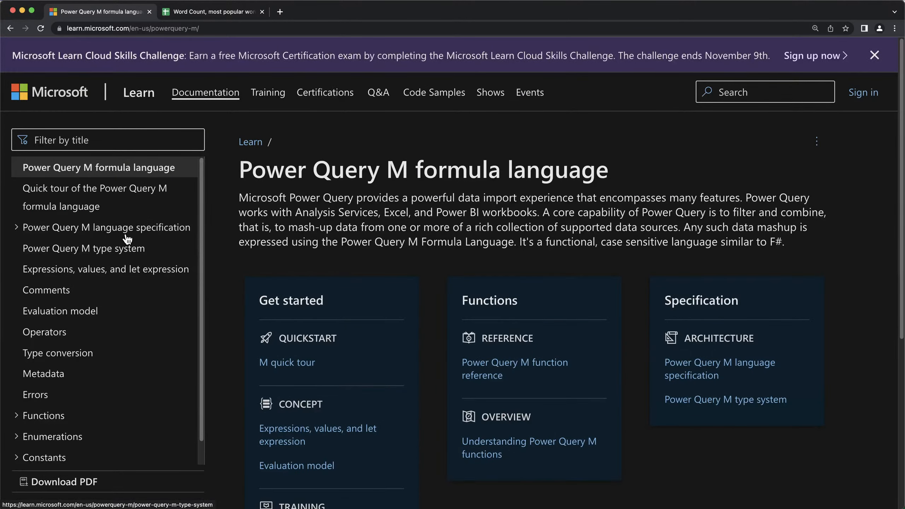
scroll(125, 236, down, 1)
scroll(142, 241, down, 1)
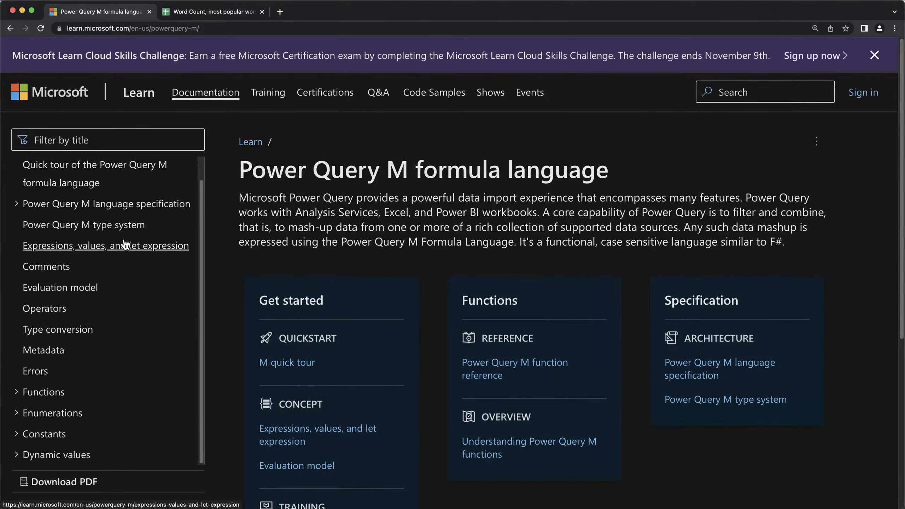
scroll(36, 358, down, 3)
click(44, 360)
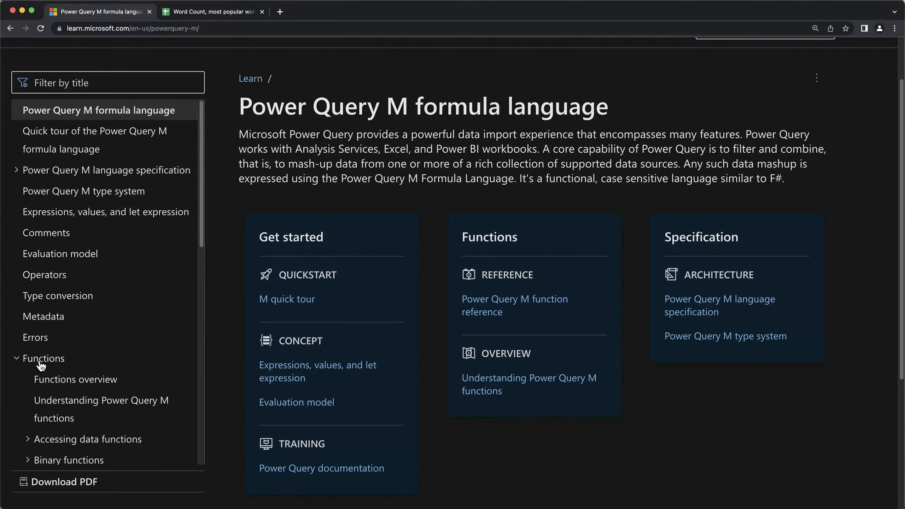
Look through the function categories in the M documentation and expand Text functions.
scroll(107, 360, down, 4)
scroll(118, 321, down, 5)
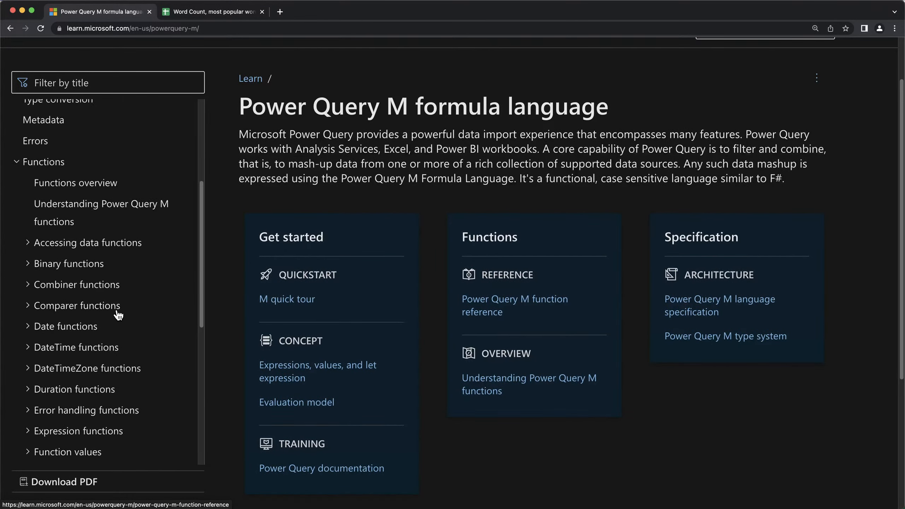
scroll(106, 243, down, 2)
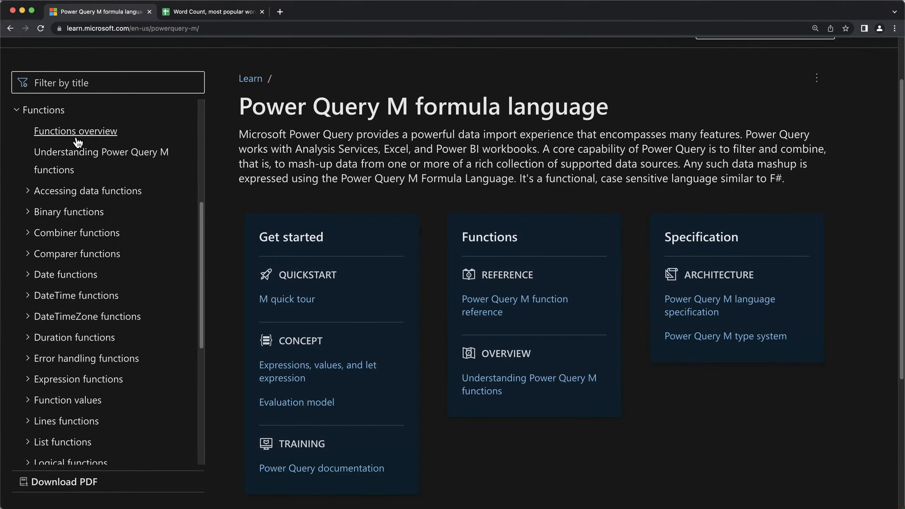
scroll(84, 217, down, 1)
scroll(87, 231, down, 4)
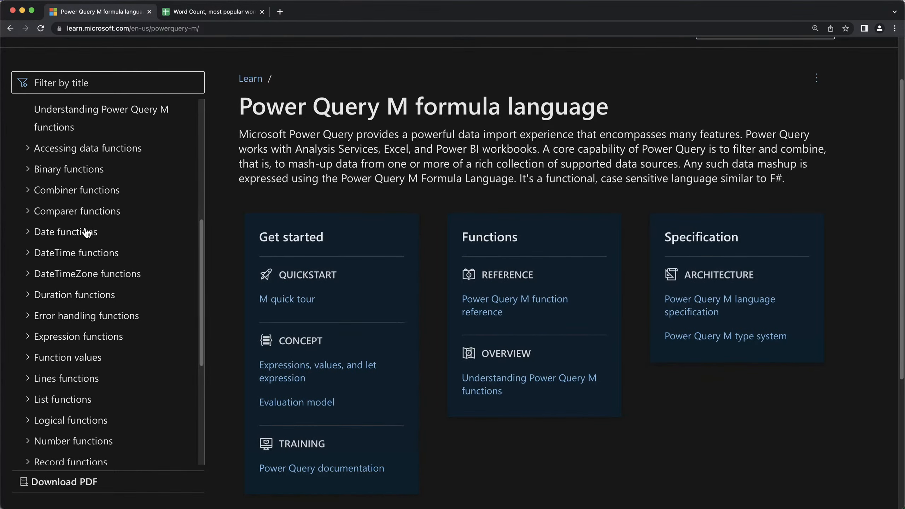
scroll(93, 242, down, 4)
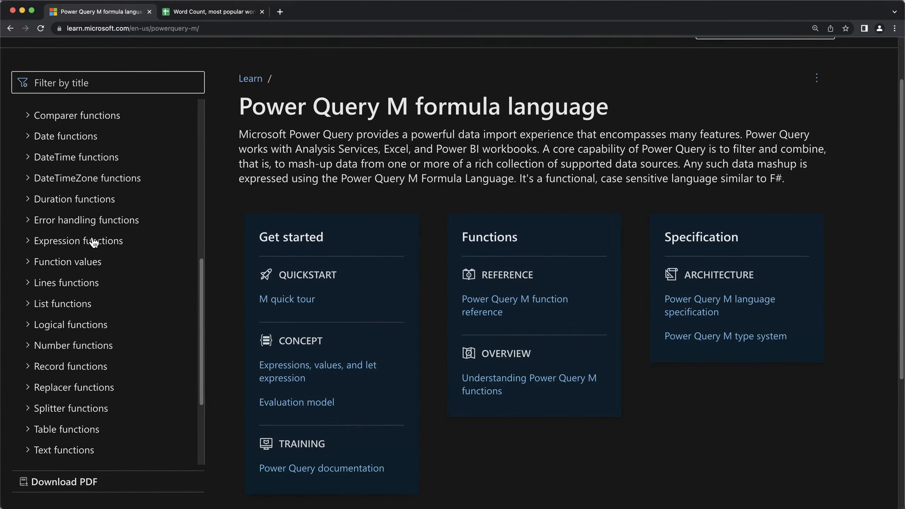
scroll(96, 247, down, 4)
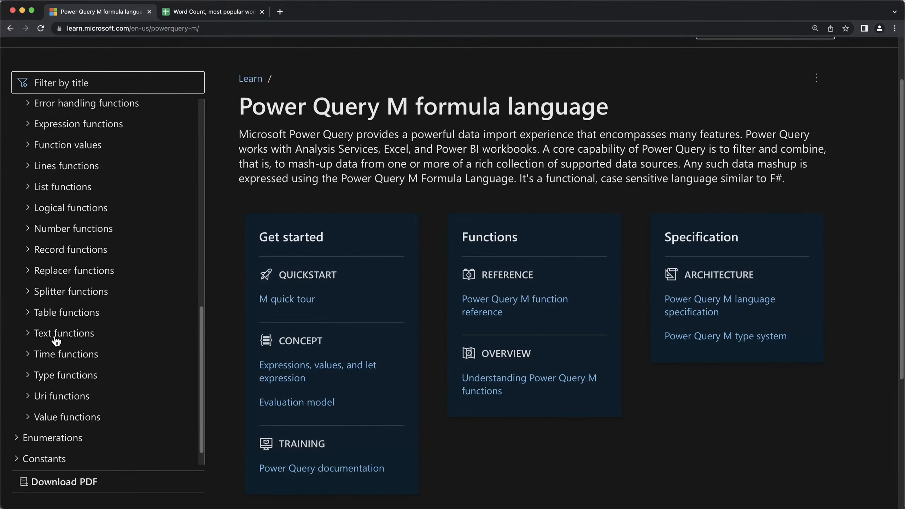
scroll(41, 321, down, 2)
click(36, 312)
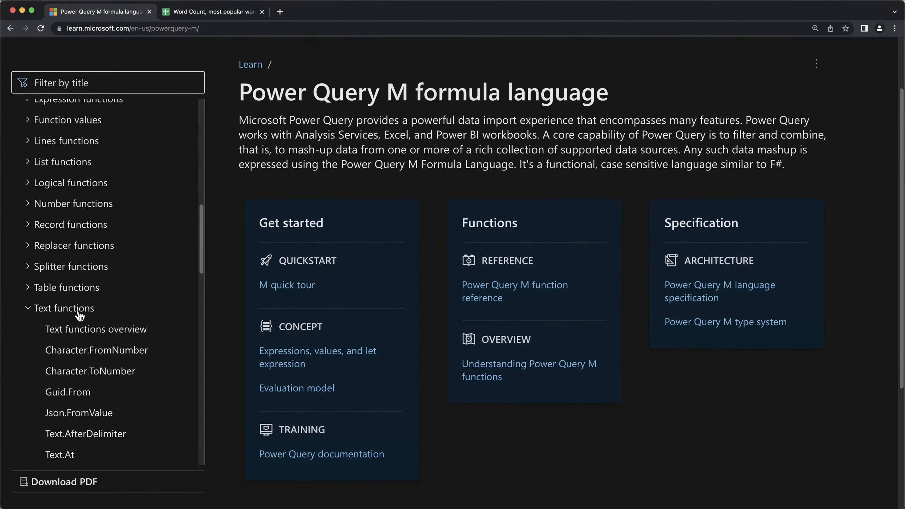
Find Text.Combine among the text functions and open its reference article.
scroll(79, 313, down, 5)
scroll(60, 224, down, 2)
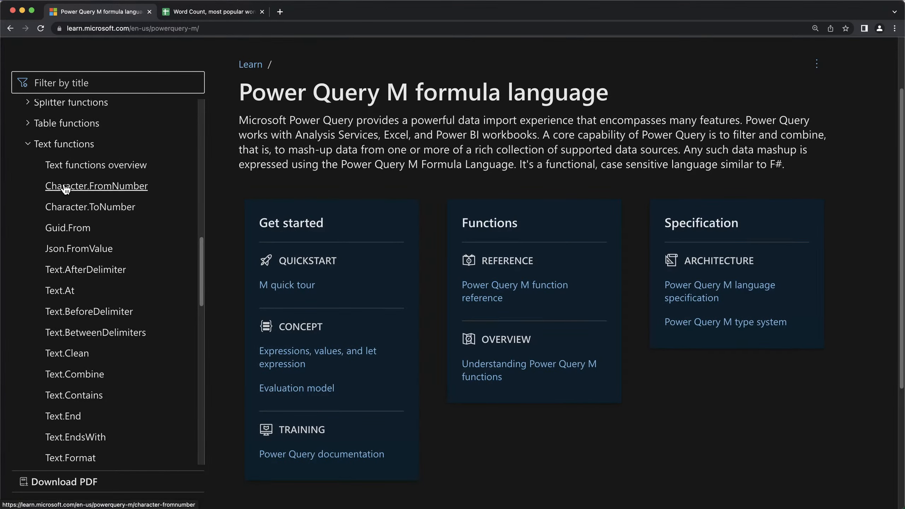
scroll(64, 184, down, 4)
scroll(79, 162, up, 2)
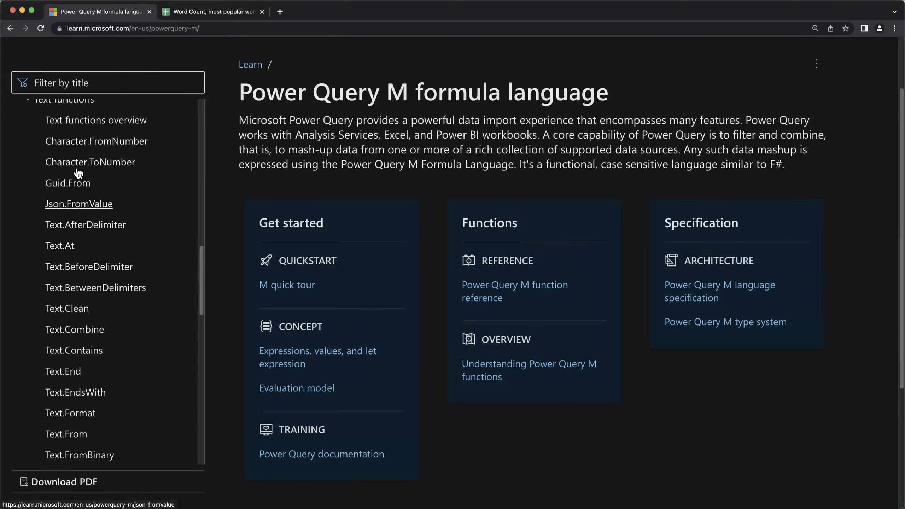
scroll(81, 160, up, 1)
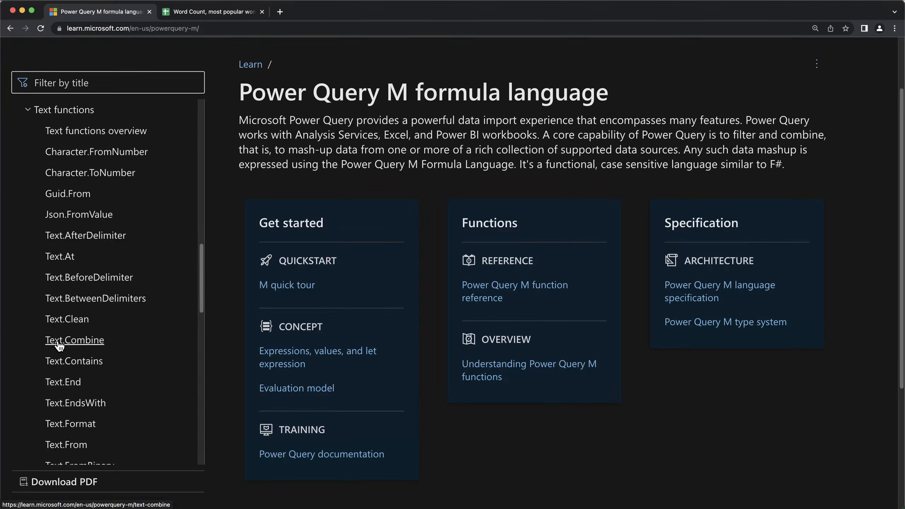
click(85, 344)
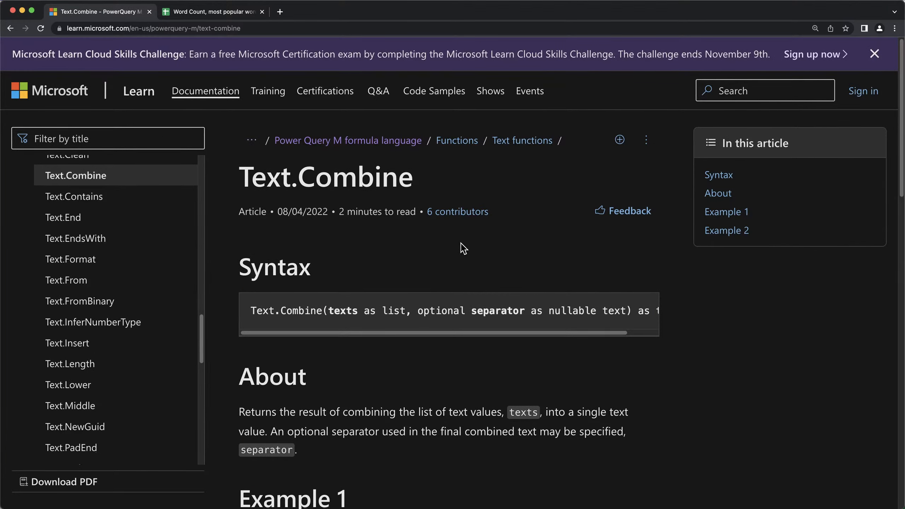
Examine the Text.Combine syntax for its texts list argument and the list passed in Example 1.
scroll(463, 248, down, 4)
drag(256, 180, 406, 179)
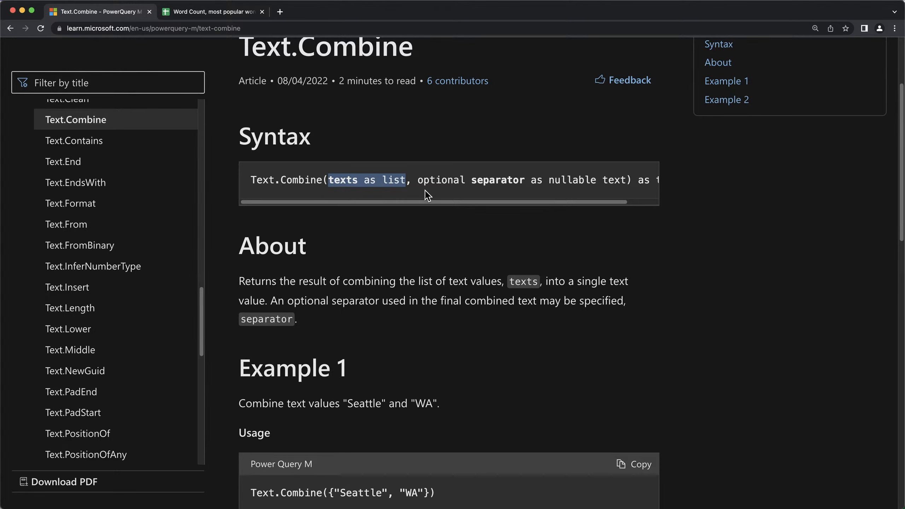
scroll(396, 400, down, 4)
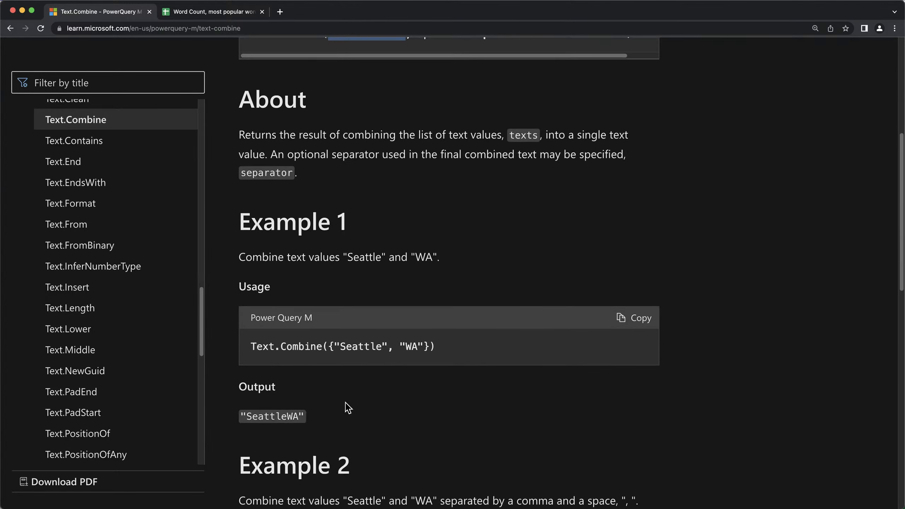
scroll(292, 362, down, 2)
drag(263, 279, 425, 282)
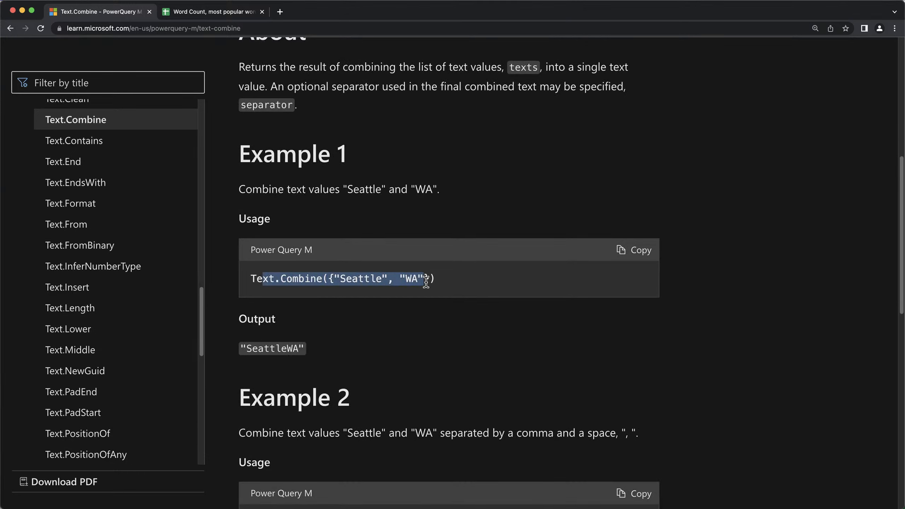
click(283, 281)
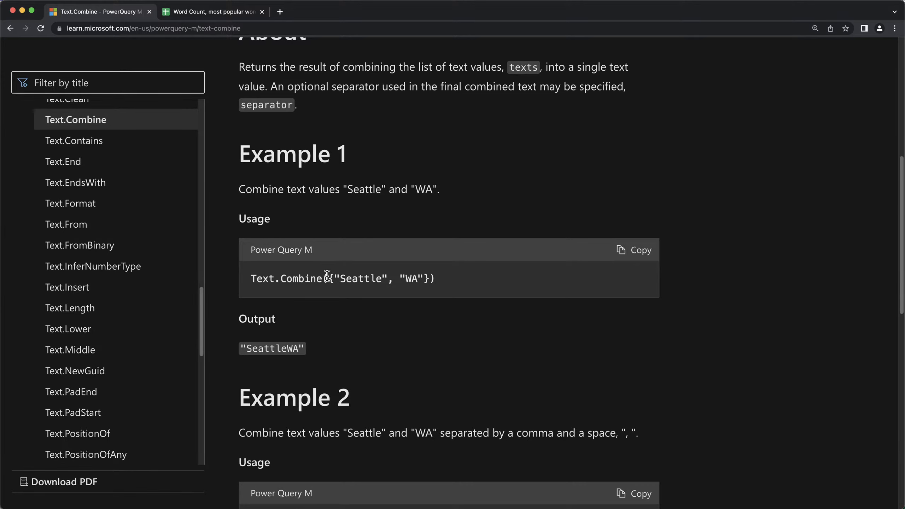
drag(327, 276, 428, 282)
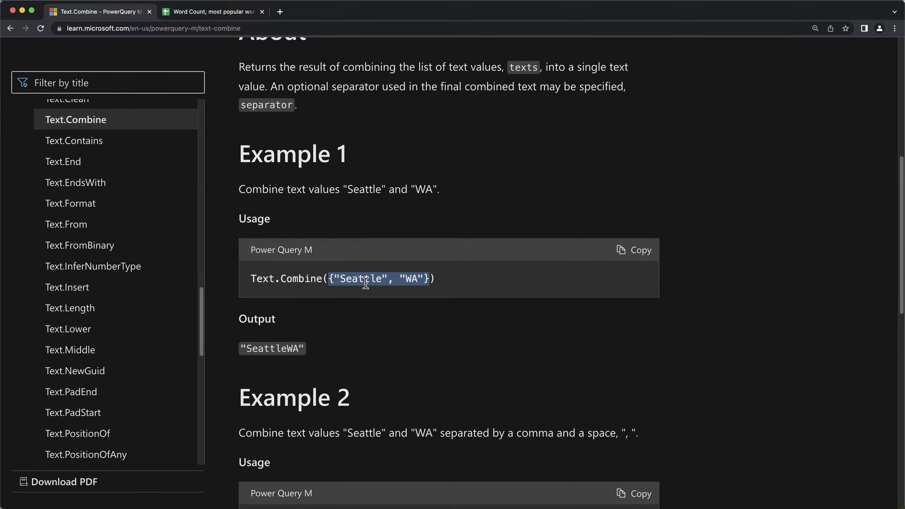
Switch back to the Advanced Editor in Power Query and move its window aside to view the Summary column.
click(337, 278)
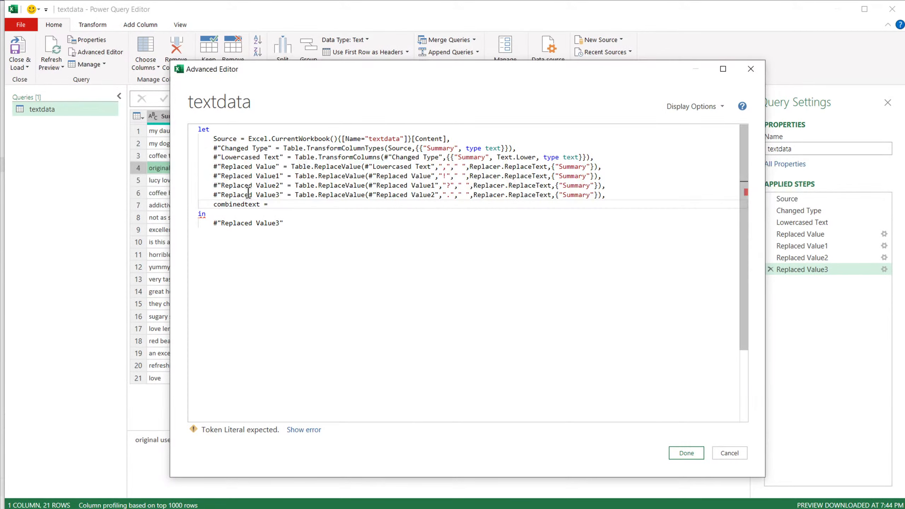
drag(226, 72, 417, 116)
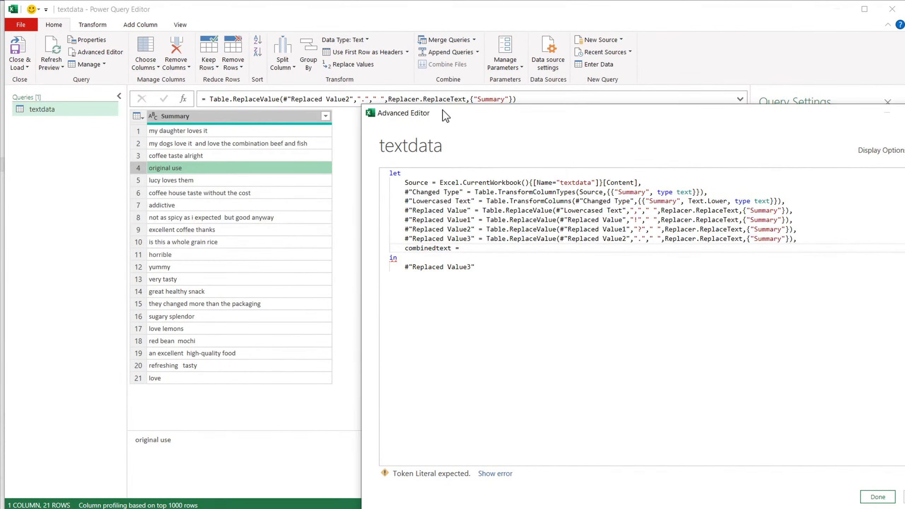
drag(443, 110, 317, 95)
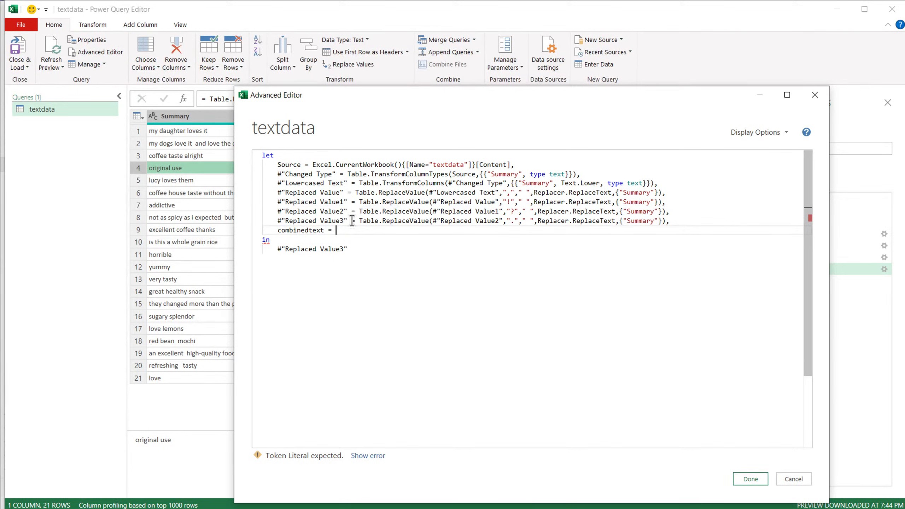
Find Table.ToList among the suggested Table functions and insert it as the combinedtext expression.
text(Table)
text(.)
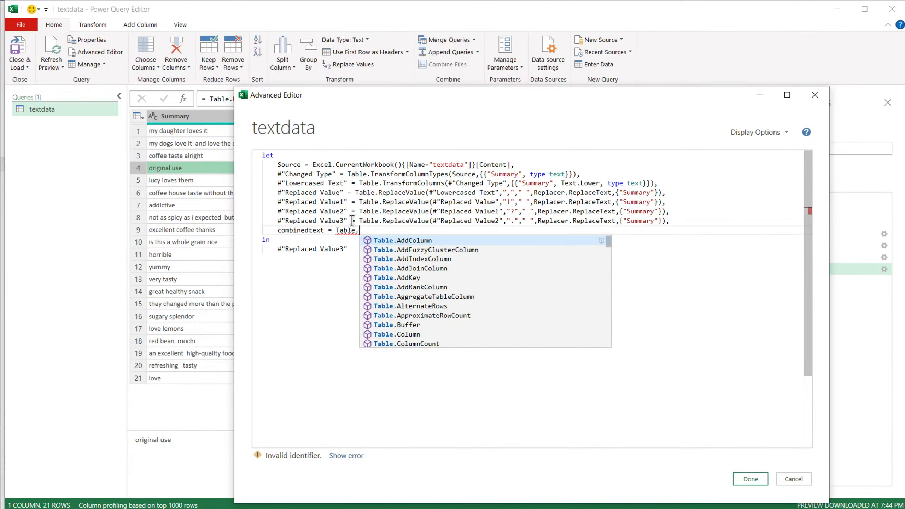
scroll(471, 262, down, 1)
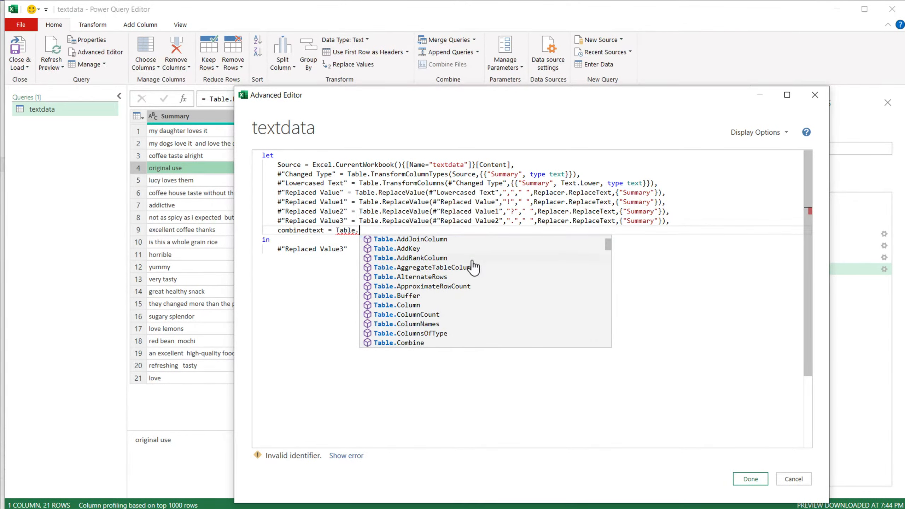
scroll(472, 271, down, 5)
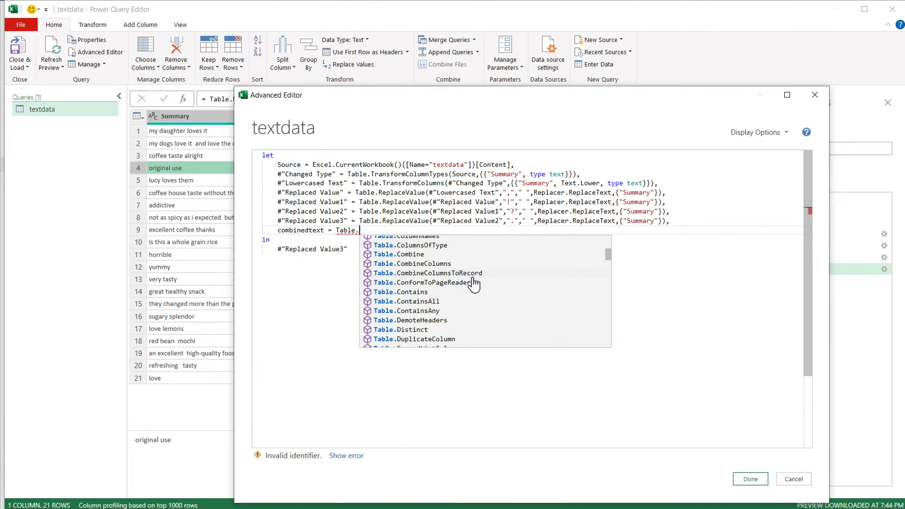
scroll(475, 300, down, 3)
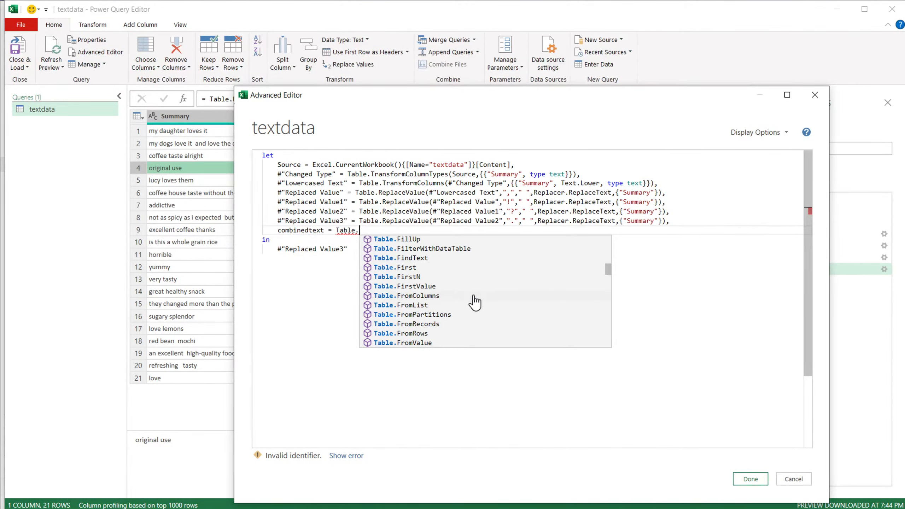
scroll(475, 303, down, 2)
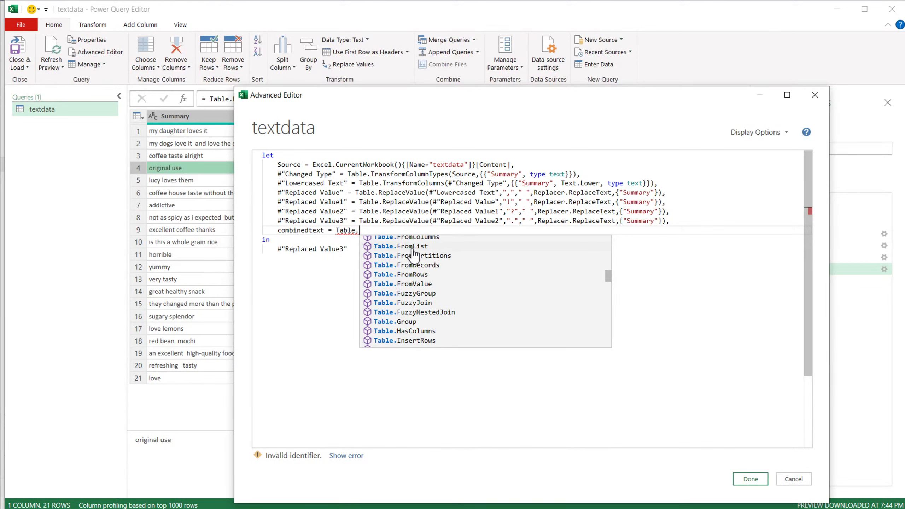
scroll(419, 264, down, 1)
scroll(436, 280, down, 4)
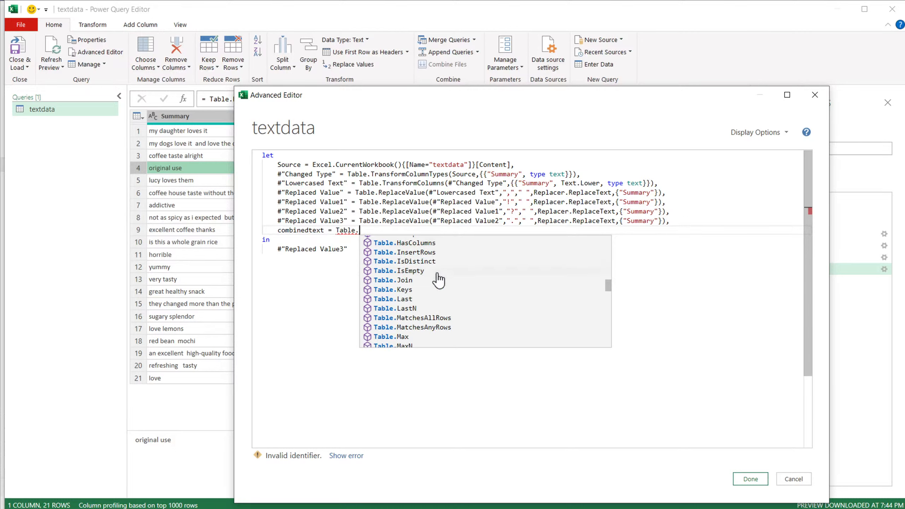
scroll(427, 298, down, 2)
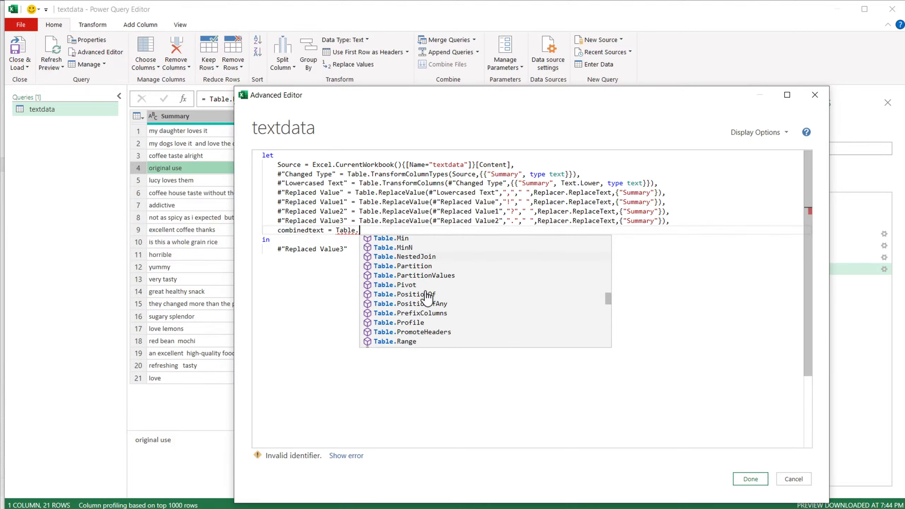
scroll(426, 298, down, 15)
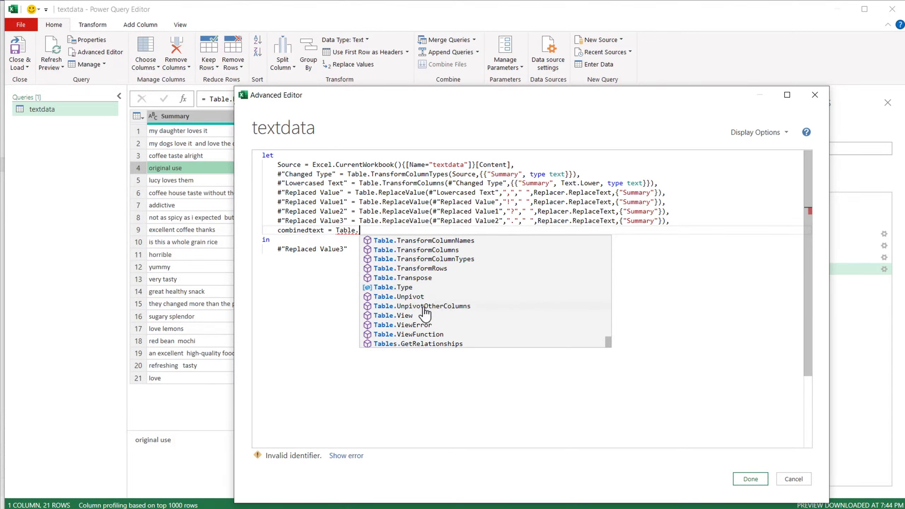
scroll(404, 300, up, 2)
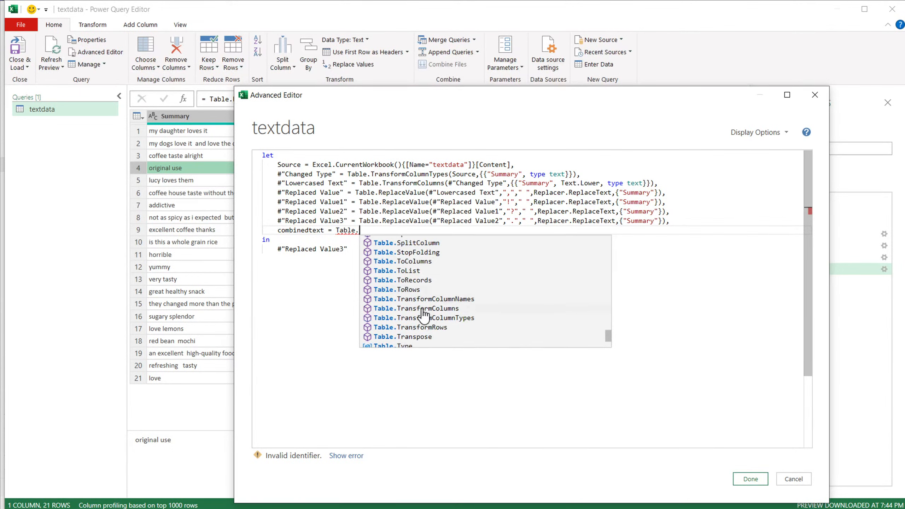
click(420, 273)
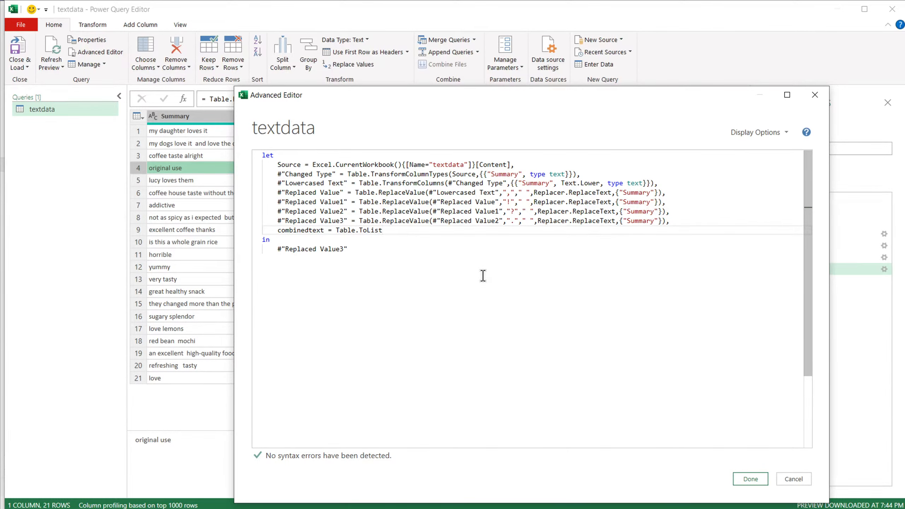
Pass the #"Replaced Value3" step as the table argument of Table.ToList.
text(()
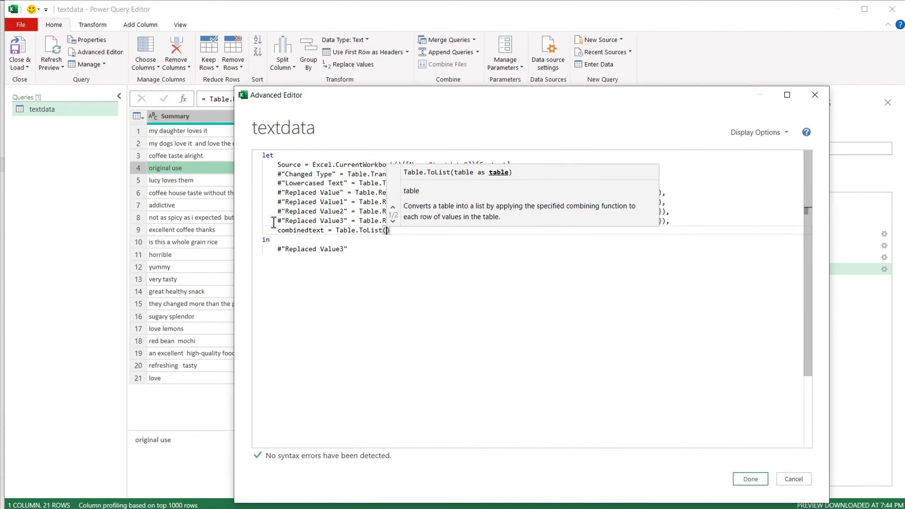
mouse_move(277, 220)
mouse_down()
mouse_move(354, 221)
mouse_move(347, 221)
mouse_up()
key(ctrl+c)
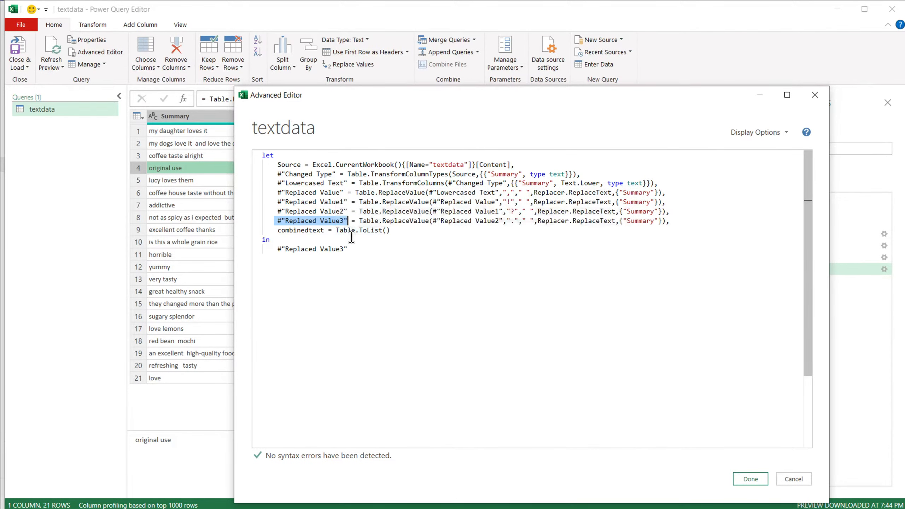
click(309, 221)
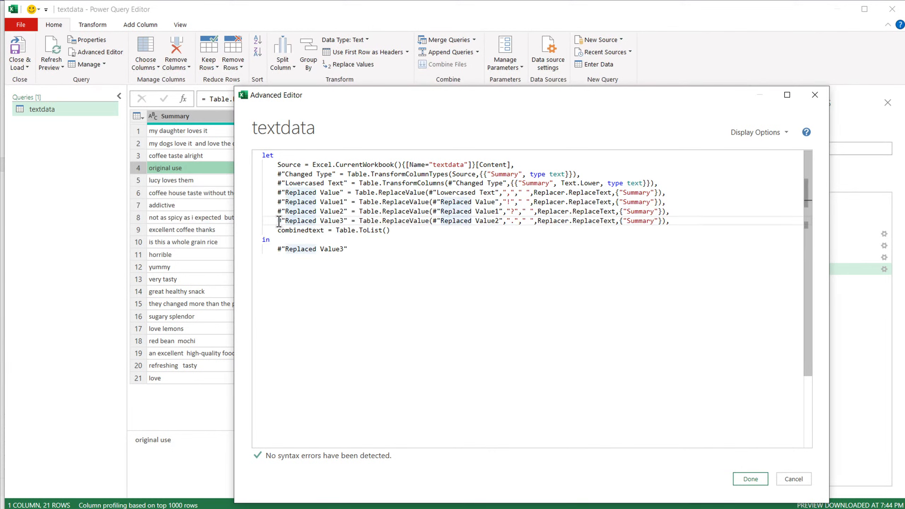
mouse_move(278, 221)
mouse_down()
mouse_move(354, 221)
mouse_move(279, 223)
mouse_up()
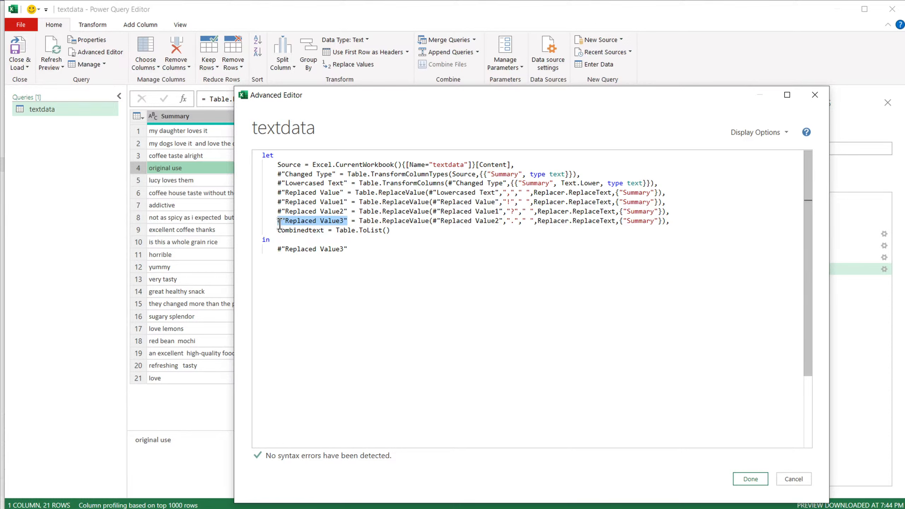
click(389, 233)
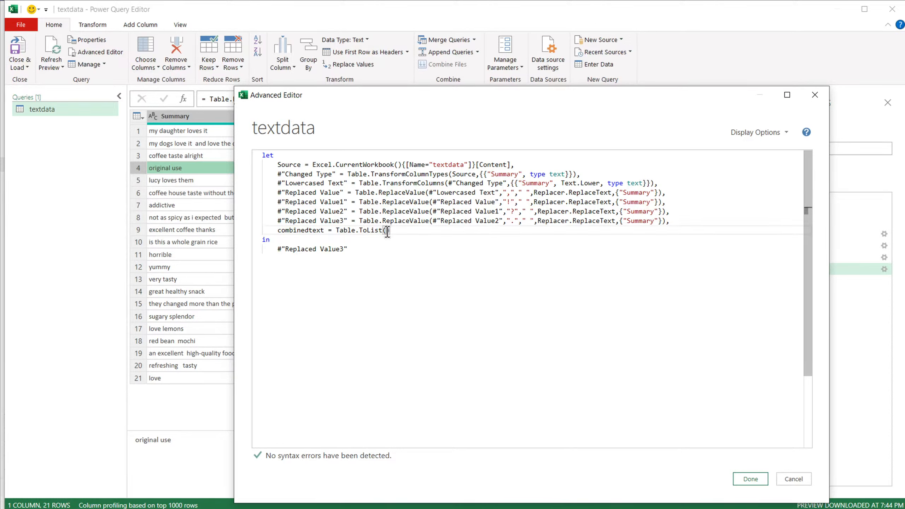
key(ctrl+v)
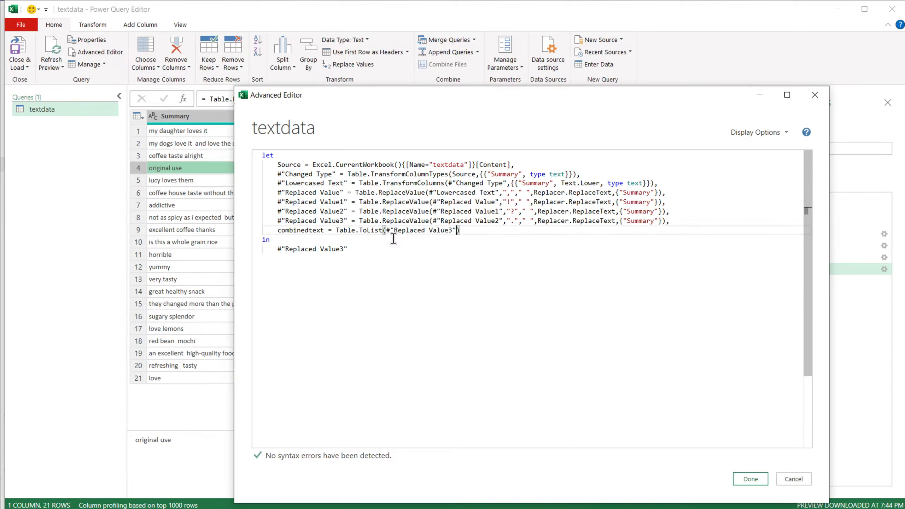
click(493, 238)
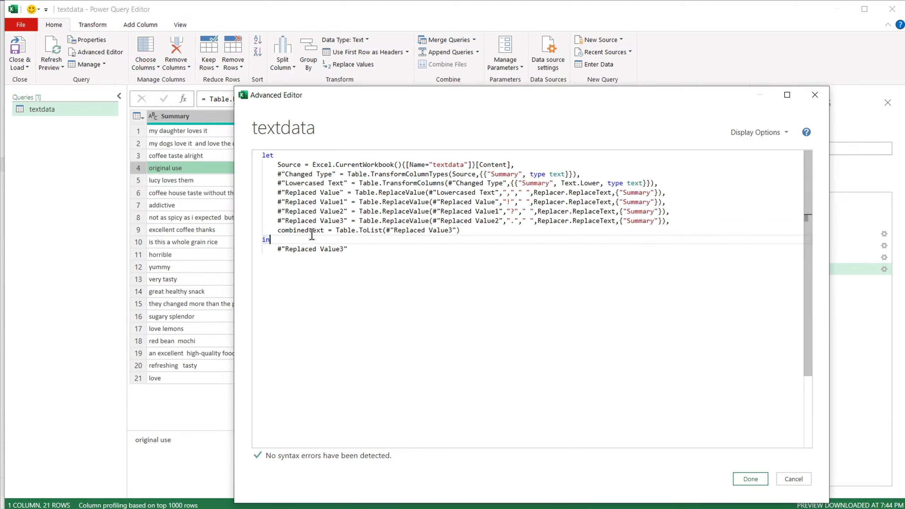
Replace the output name under the in clause with combinedtext and apply the edited query code.
double_click(302, 231)
right_click(301, 231)
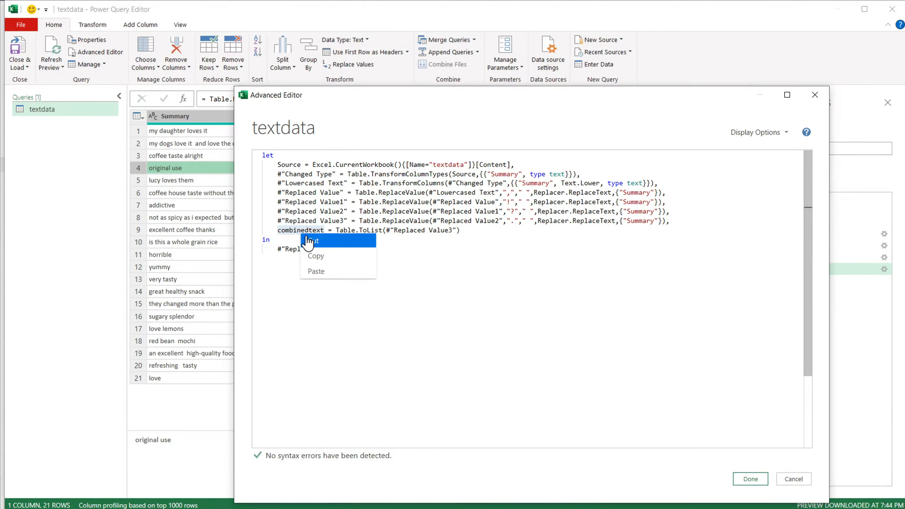
click(317, 254)
drag(348, 249, 275, 248)
right_click(280, 249)
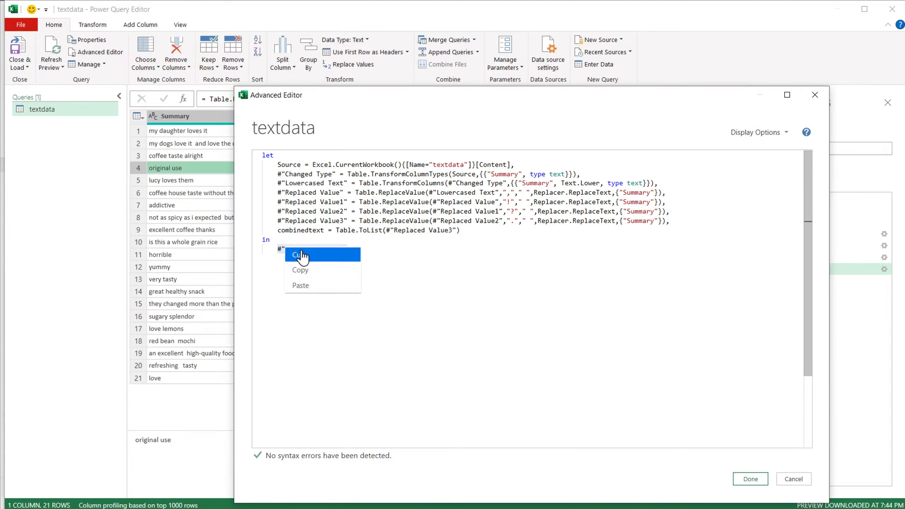
click(316, 284)
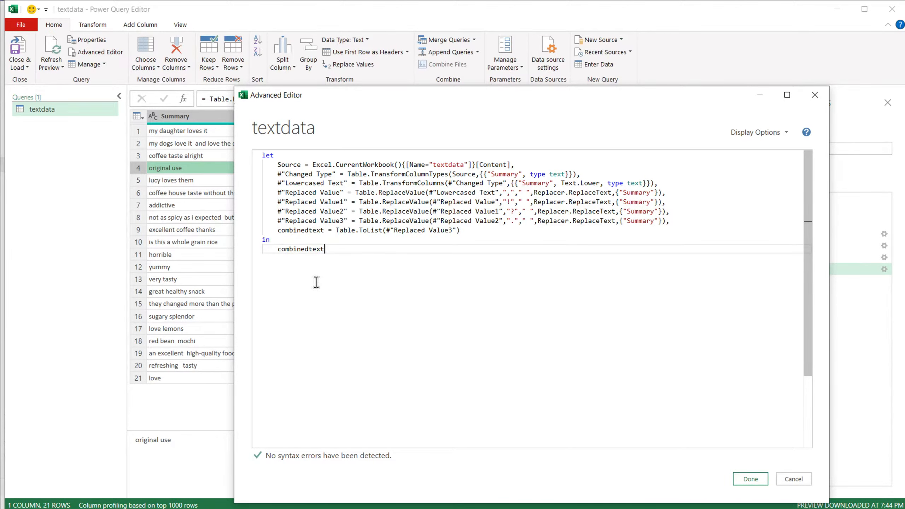
double_click(302, 230)
click(306, 252)
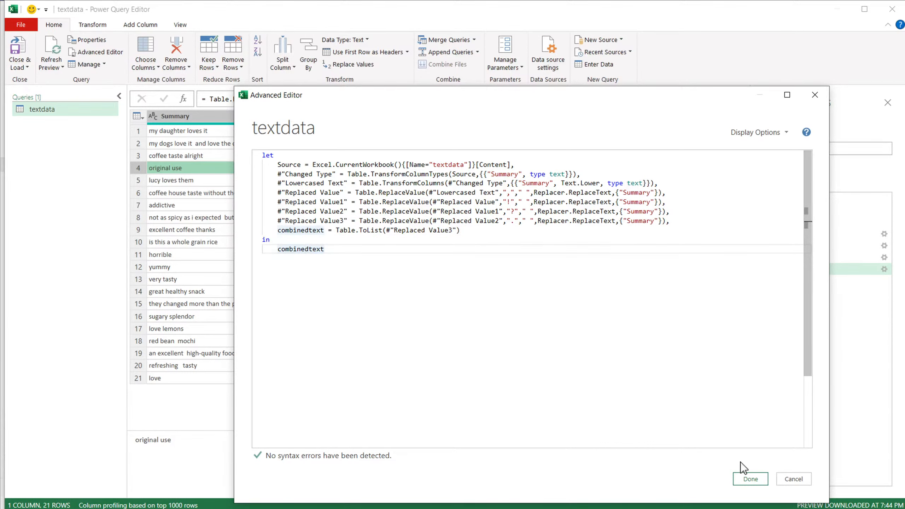
click(749, 478)
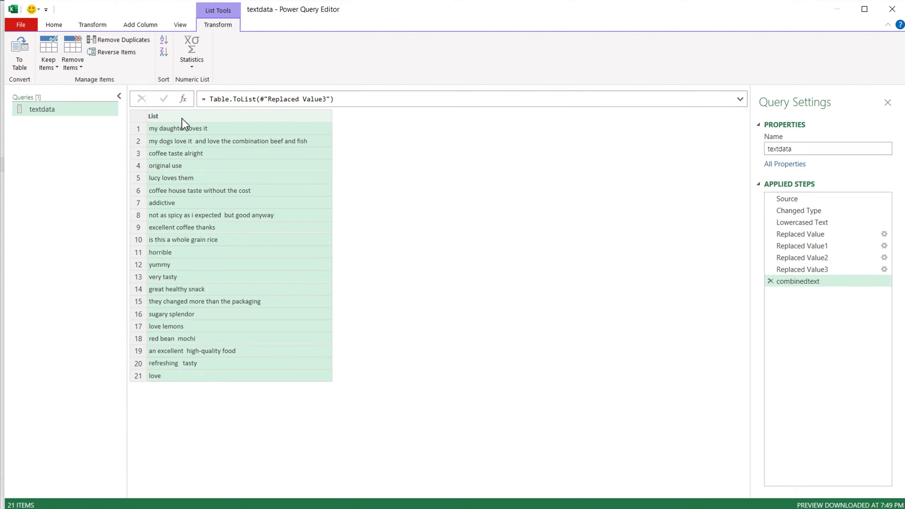
Reopen the query's code in the Advanced Editor and rename the Table.ToList step to listoftext.
click(55, 26)
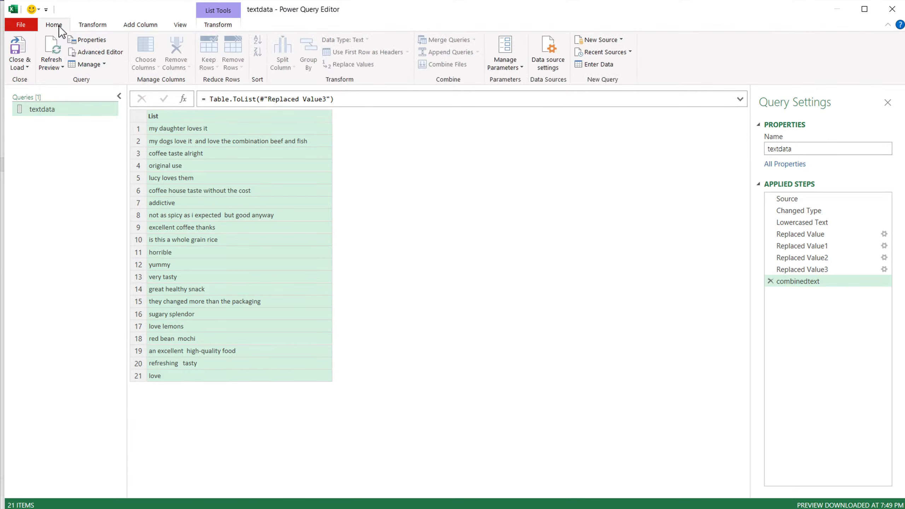
click(103, 55)
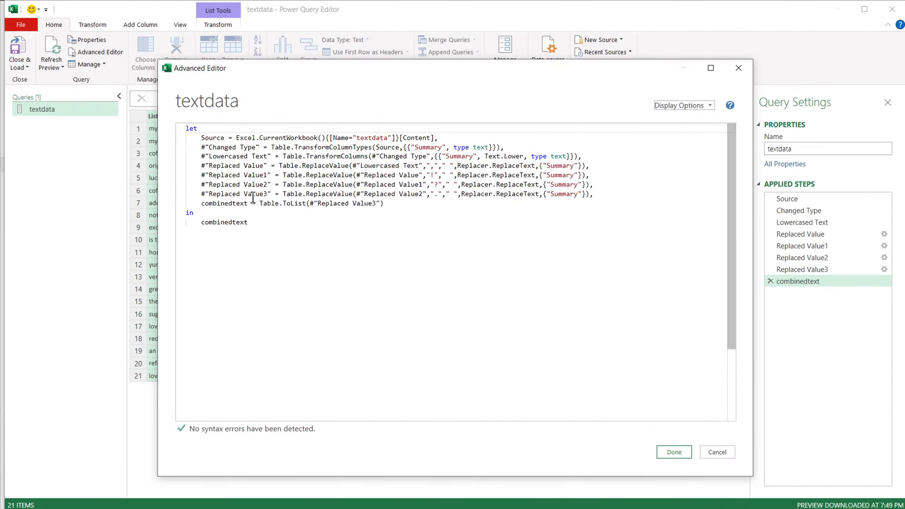
drag(259, 203, 384, 204)
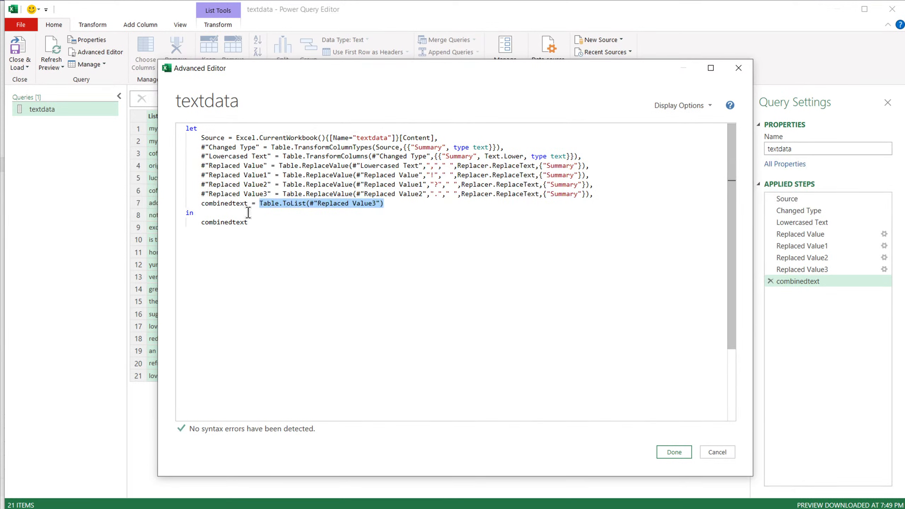
double_click(224, 203)
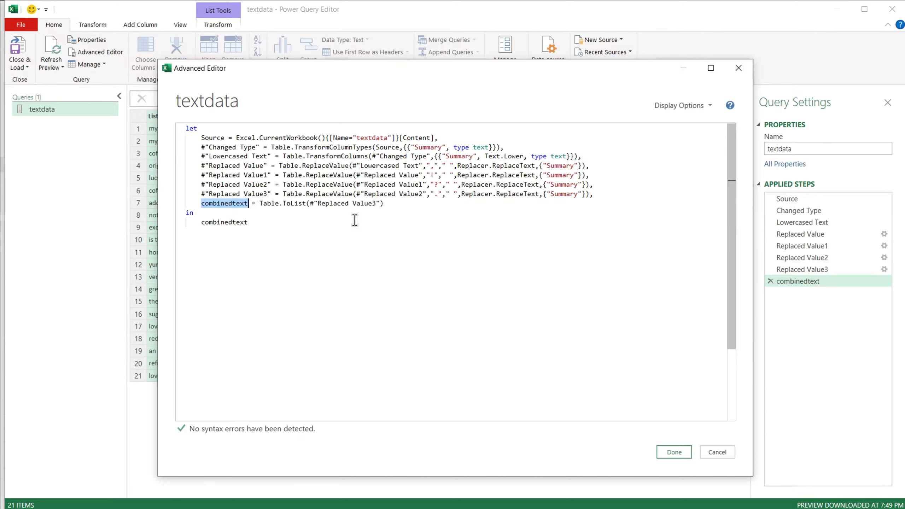
text(listoftest)
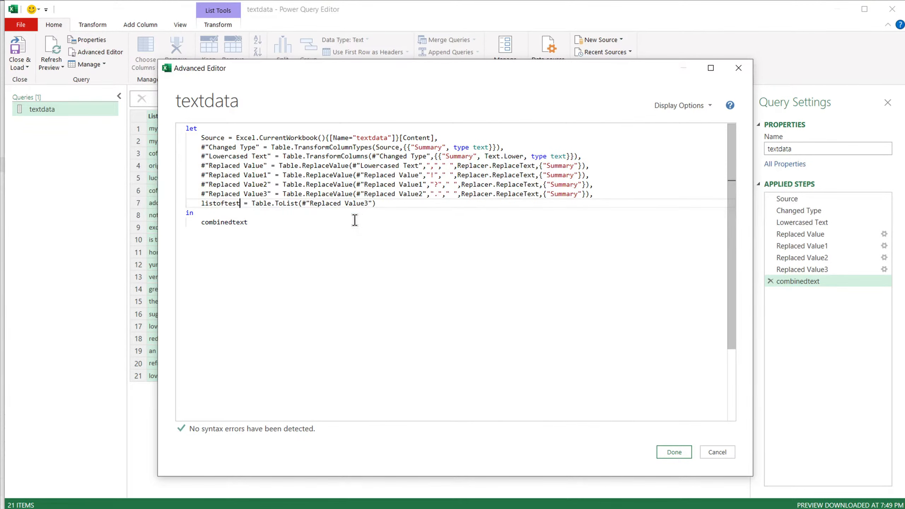
key(BackSpace)
key(BackSpace)
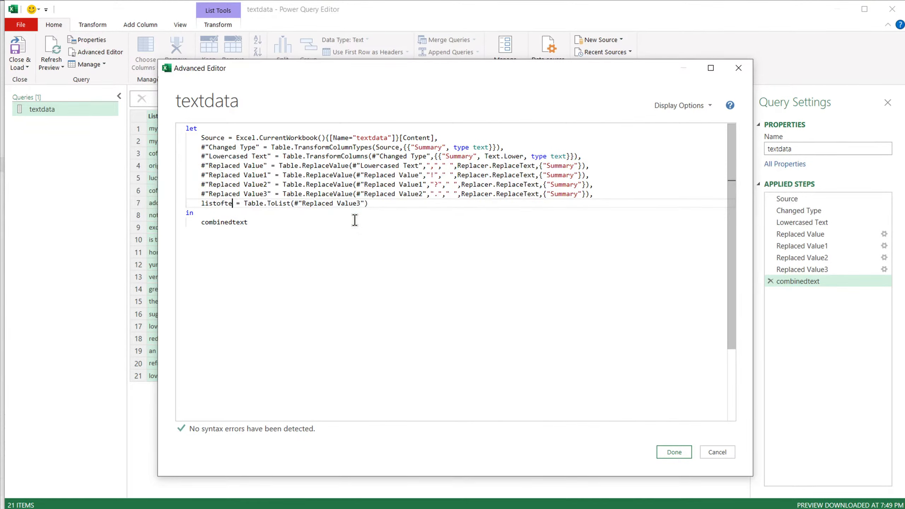
text(xt)
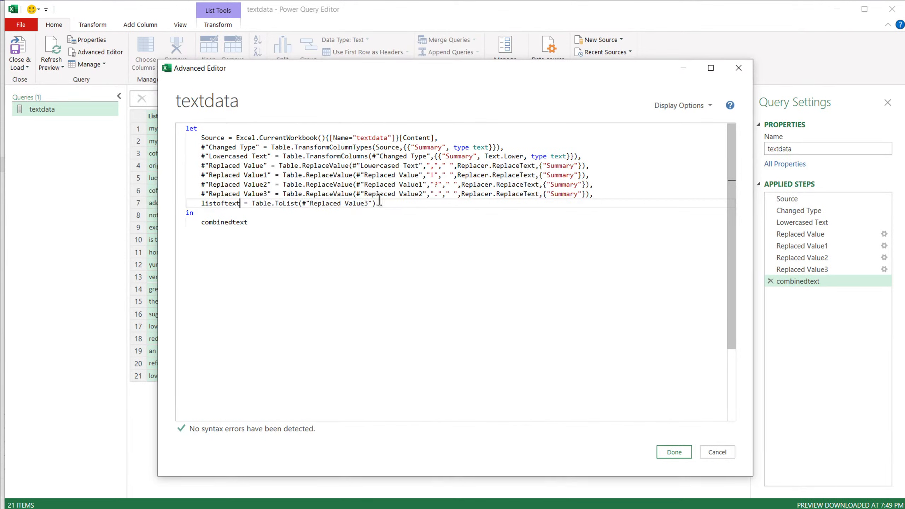
Add a new combinedtext assignment on its own line below the listoftext step in the query code.
click(385, 203)
text(,)
key(Return)
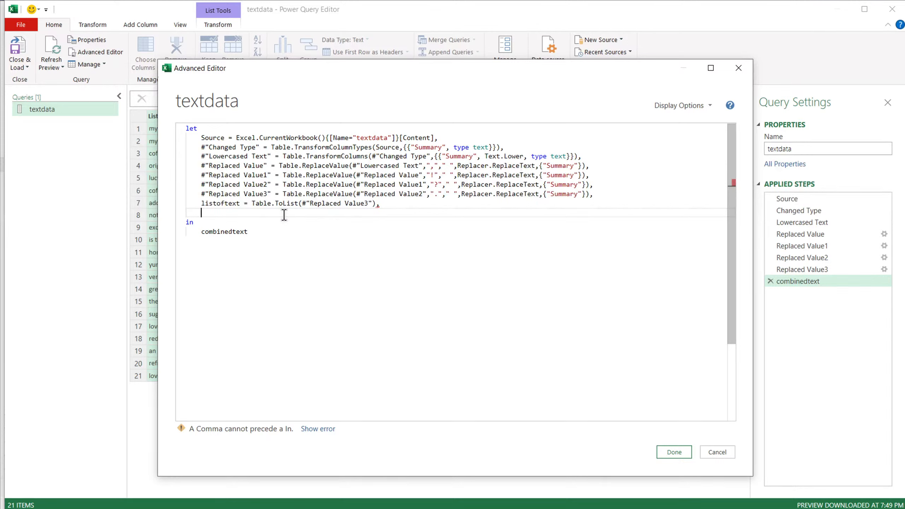
double_click(236, 232)
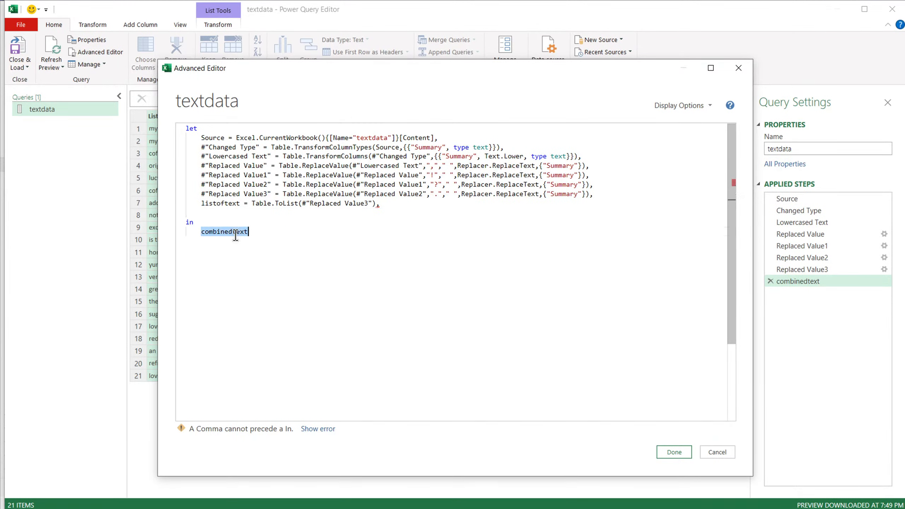
click(223, 213)
key(ctrl+v)
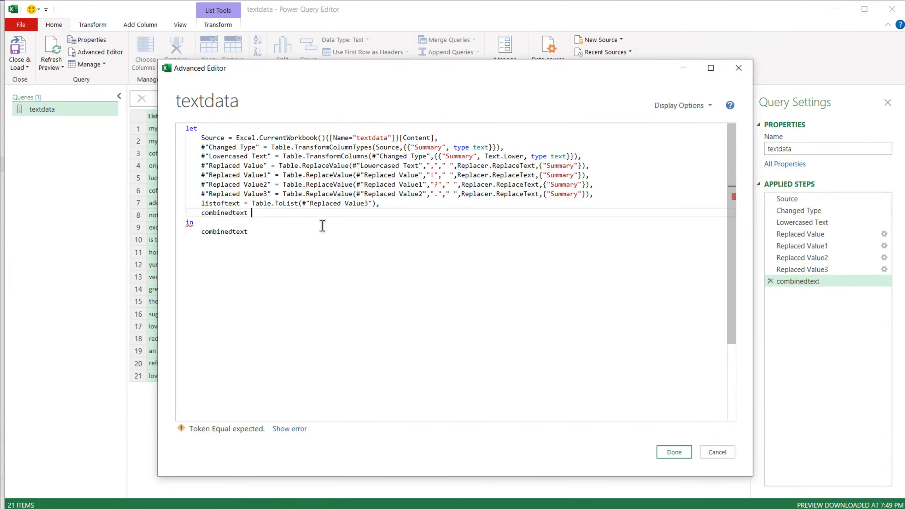
text(=)
Insert the Text.Combine function with parentheses as the expression of the combinedtext step.
double_click(218, 204)
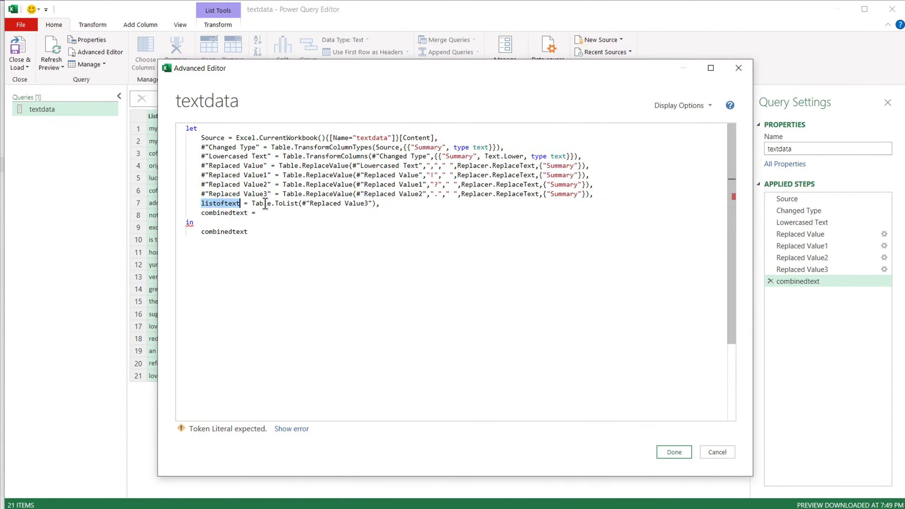
click(275, 212)
text(Text.)
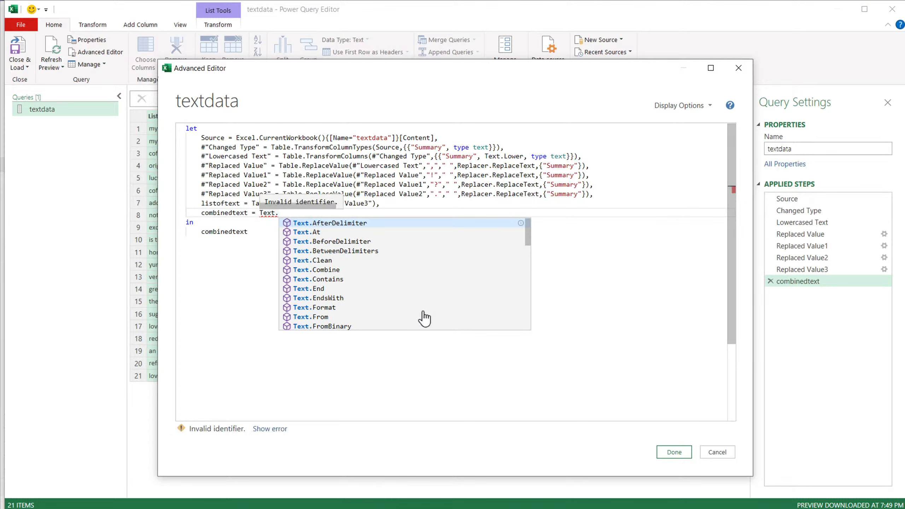
text(Com)
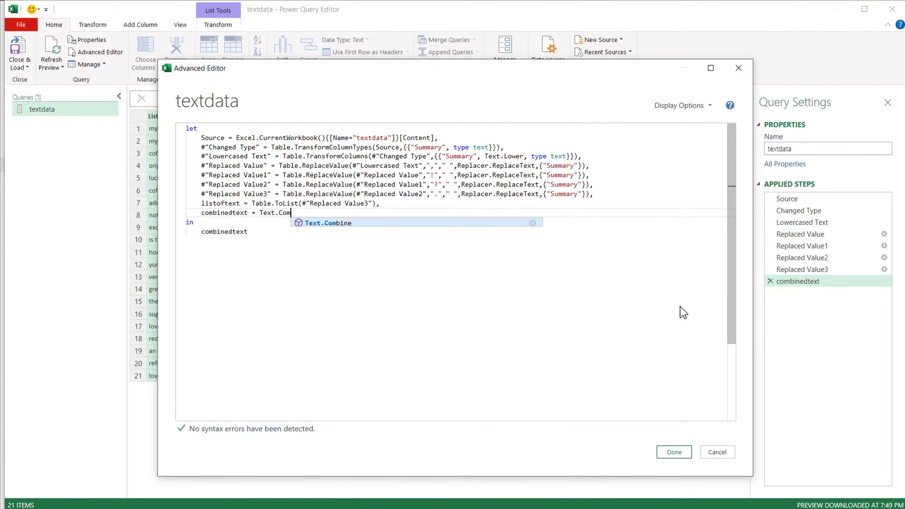
click(368, 224)
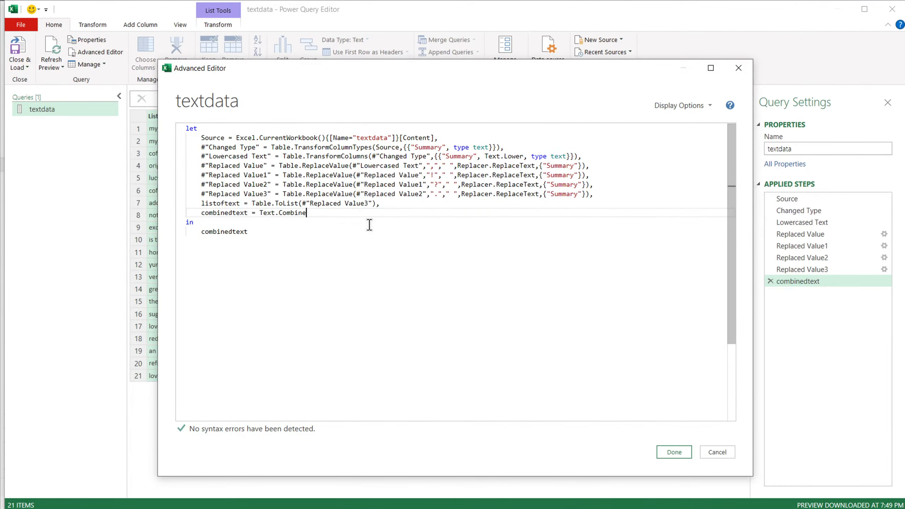
text(()
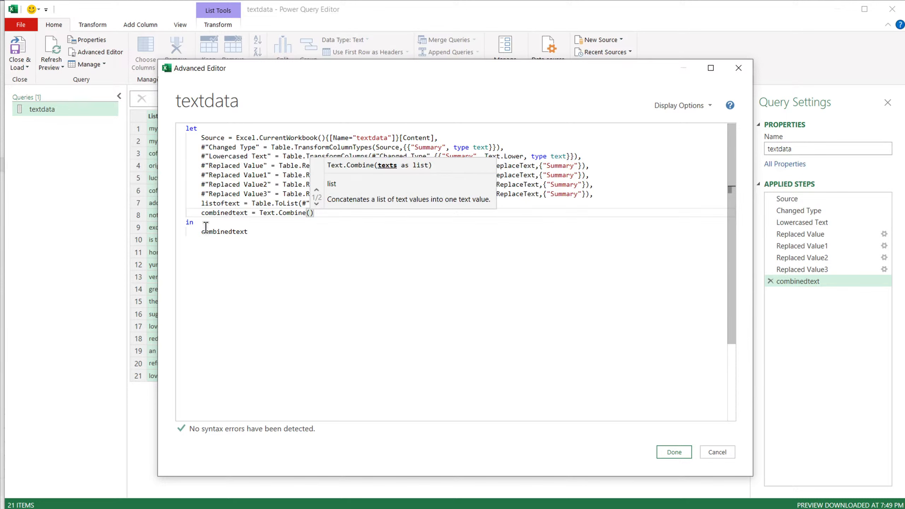
Pass listoftext as the argument of Text.Combine and apply the edited query code.
double_click(227, 204)
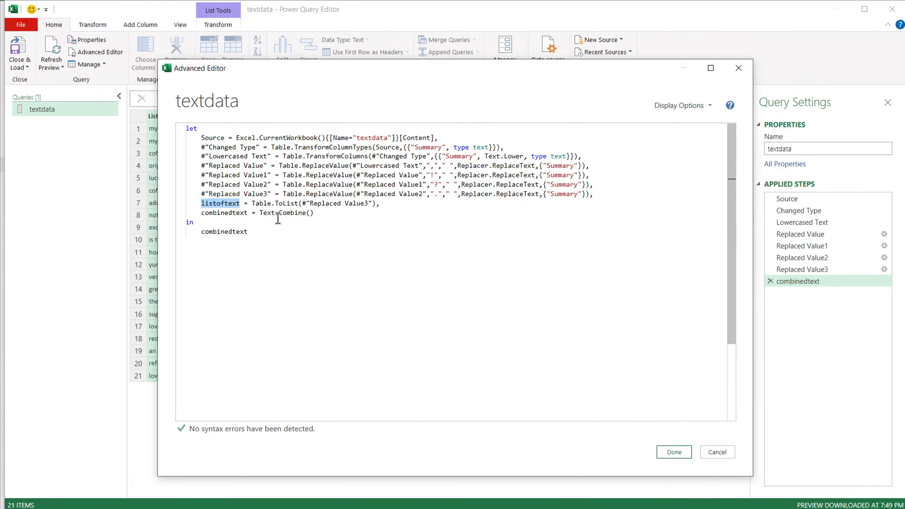
click(310, 213)
key(ctrl+v)
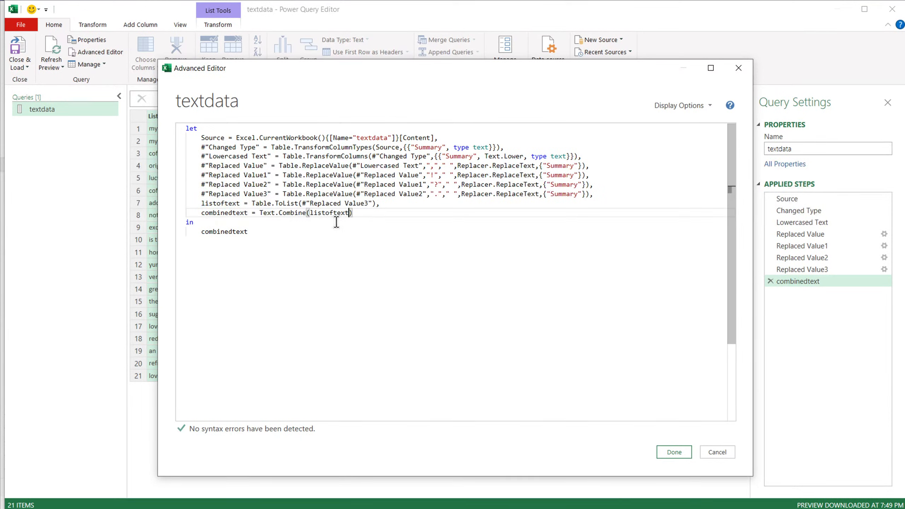
click(318, 248)
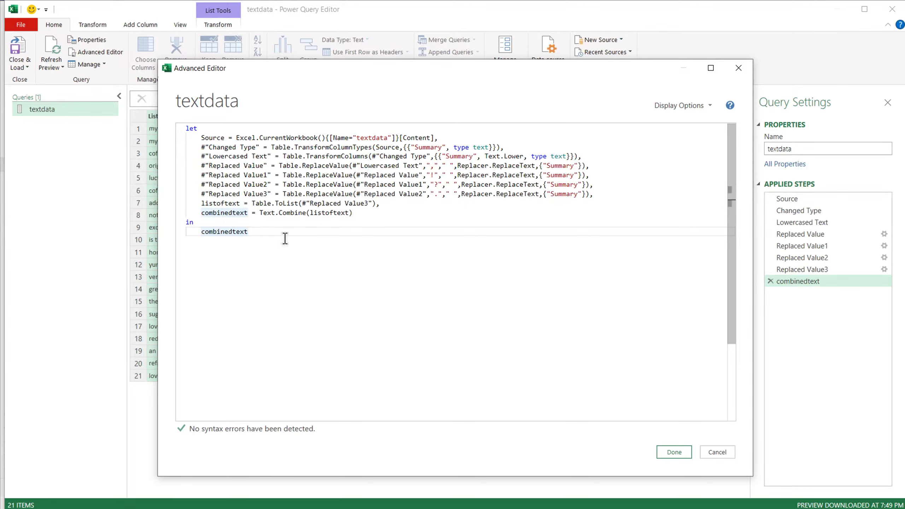
click(669, 450)
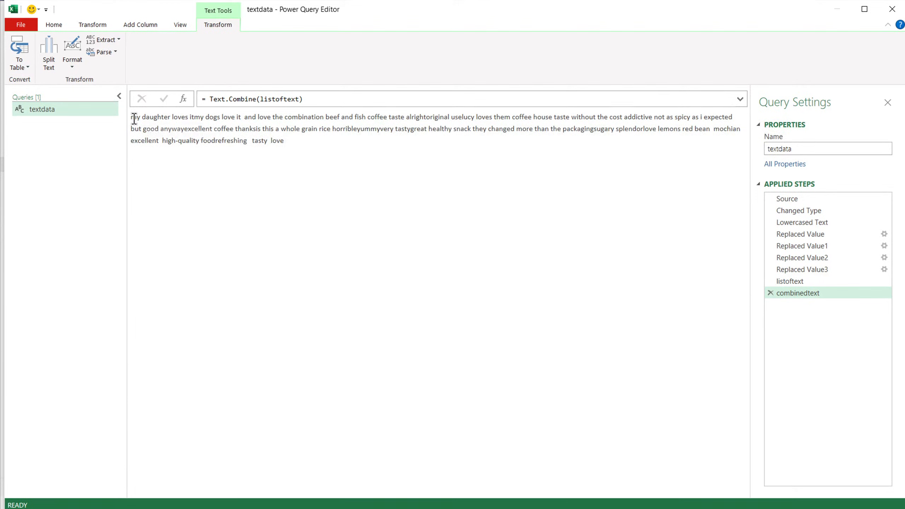
drag(132, 118, 296, 145)
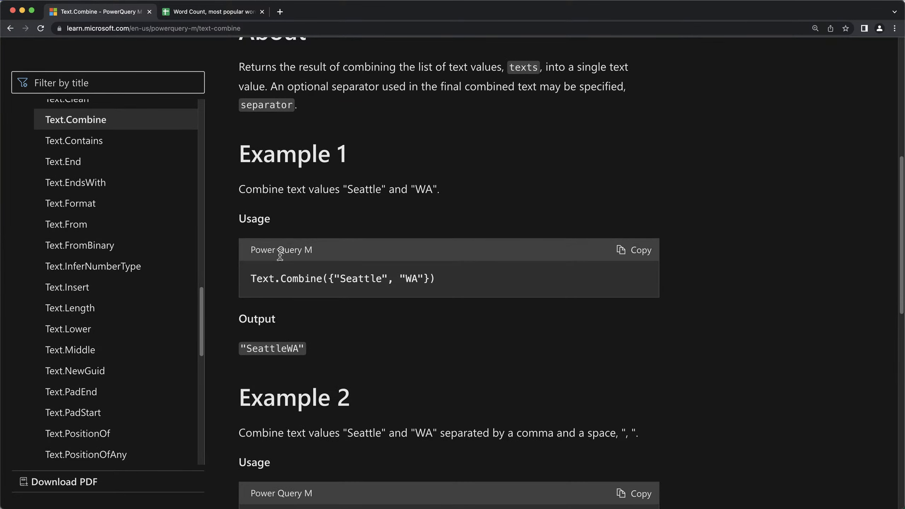
Switch to the Text.Combine documentation in the browser and examine the examples without and with a separator.
drag(265, 283, 433, 326)
scroll(433, 326, down, 3)
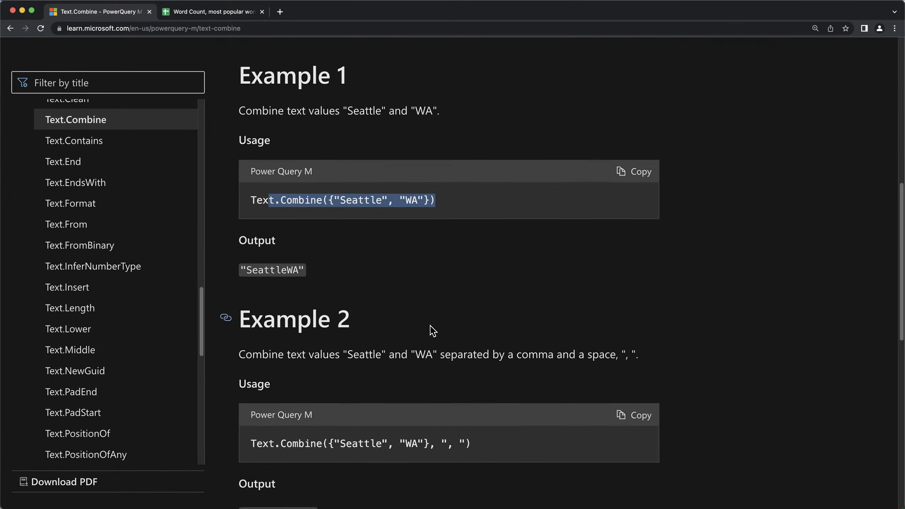
scroll(356, 434, up, 1)
scroll(303, 461, down, 5)
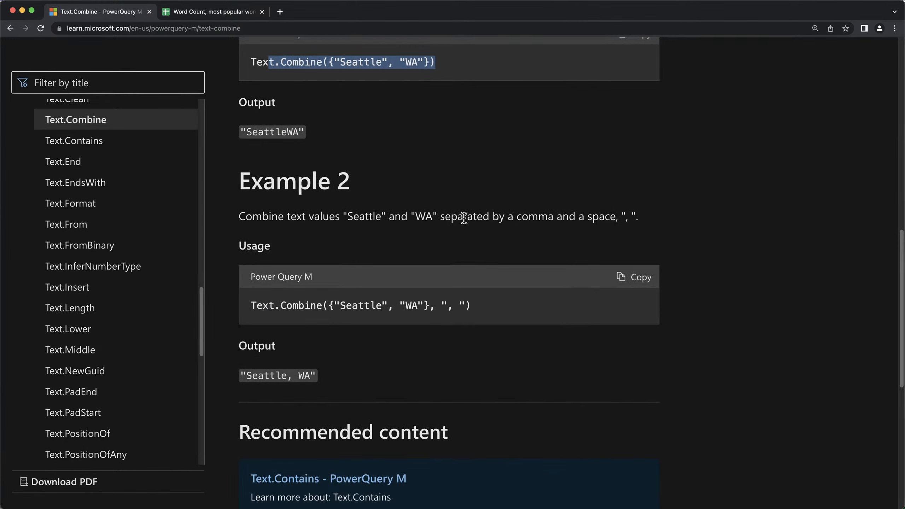
drag(441, 217, 616, 217)
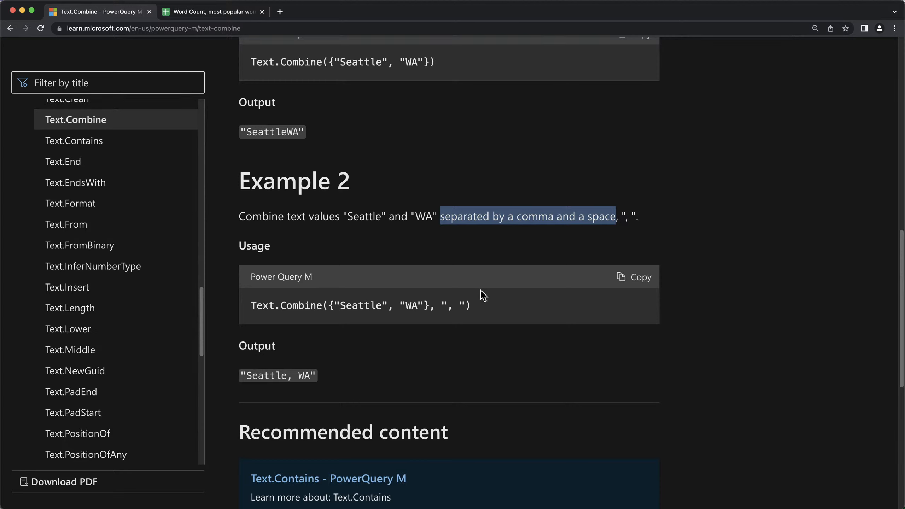
drag(431, 306, 466, 307)
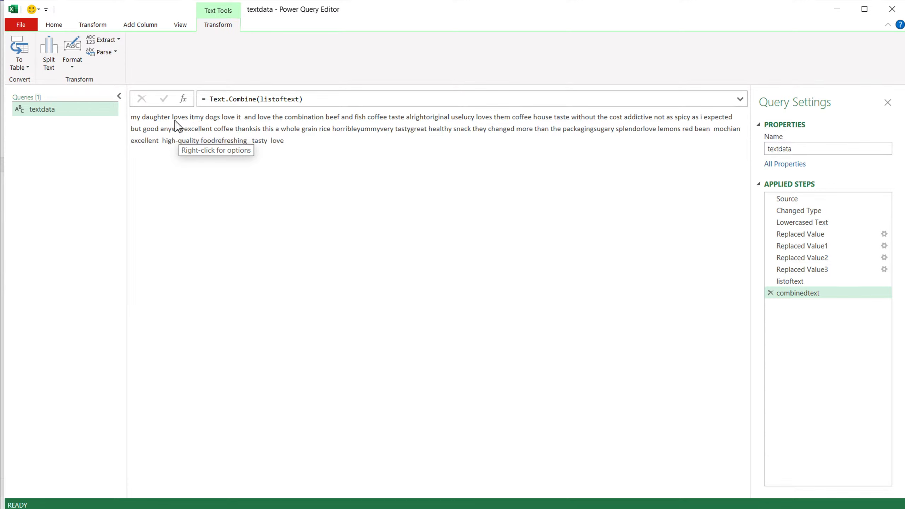
Return to the Power Query Editor and examine how adjacent entries are joined in the combined text.
key(ctrl+a)
click(193, 119)
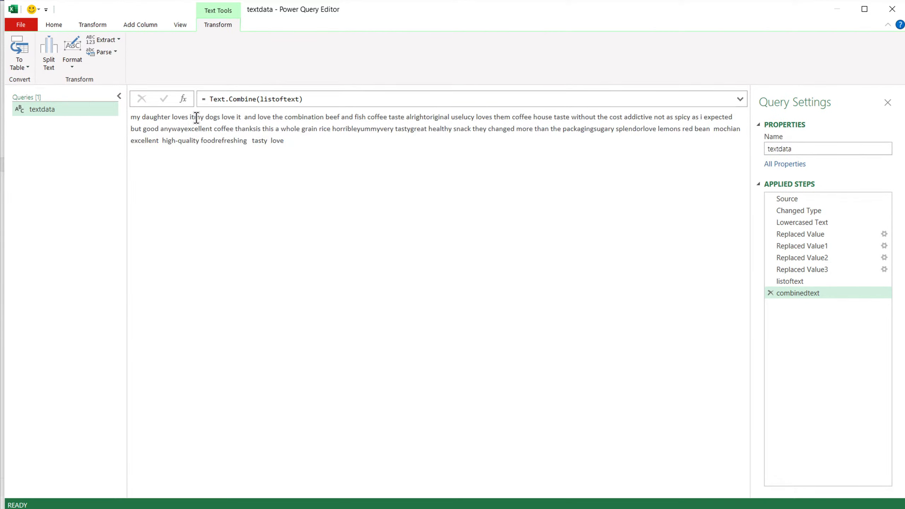
drag(197, 117, 229, 118)
click(192, 119)
Reopen the code in the Advanced Editor, add a space " " as the separator argument of Text.Combine, and apply it.
click(301, 98)
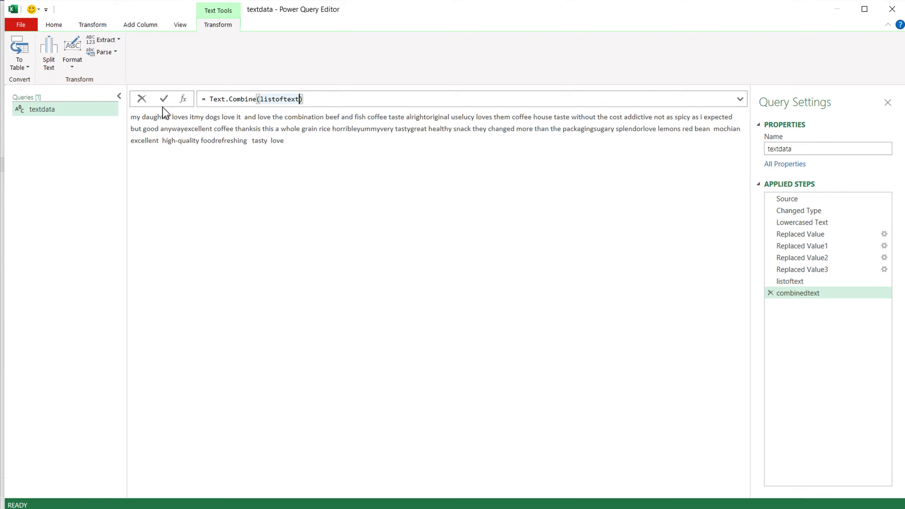
click(53, 26)
click(95, 52)
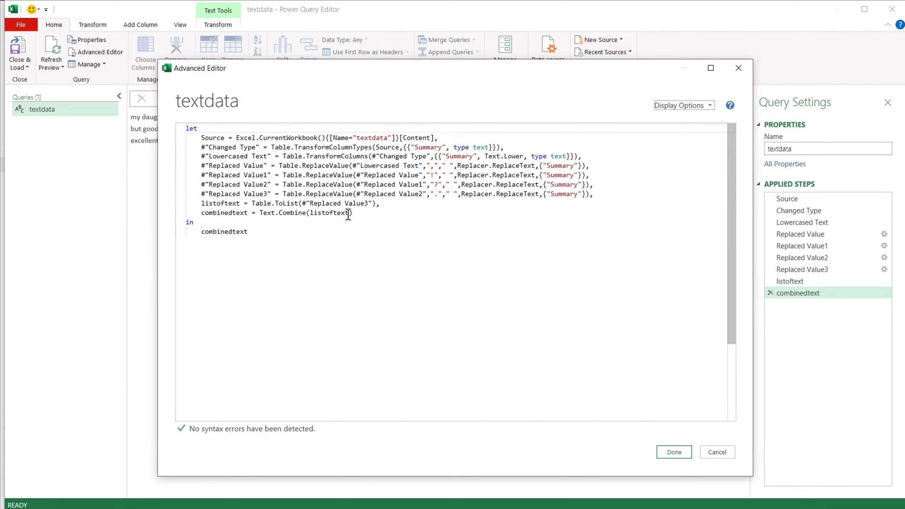
click(351, 213)
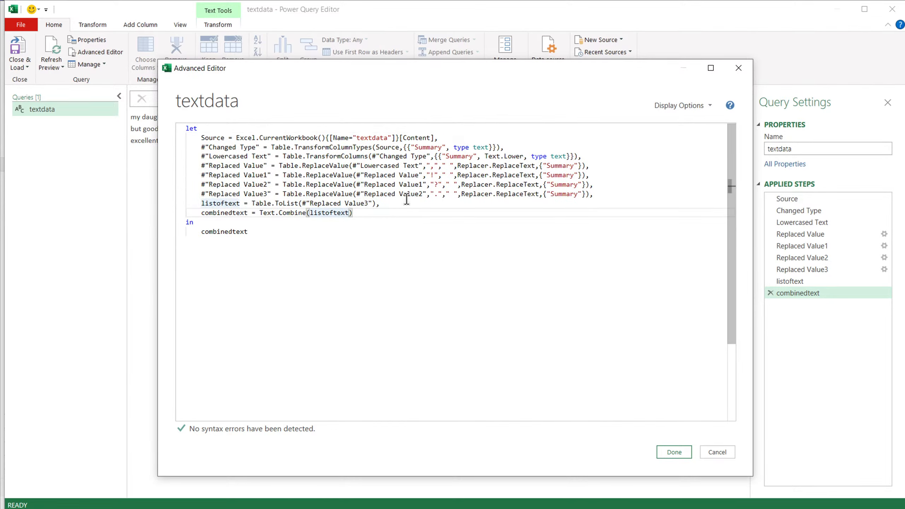
text(,)
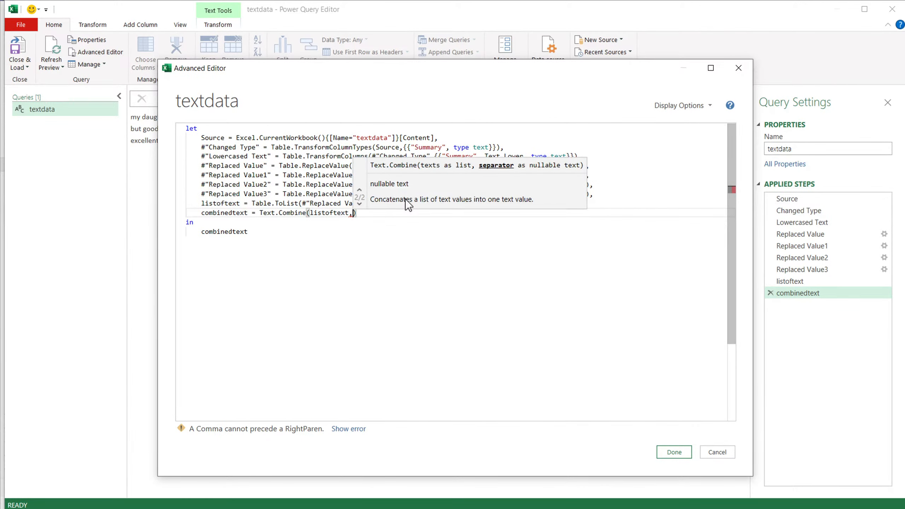
text(" ")
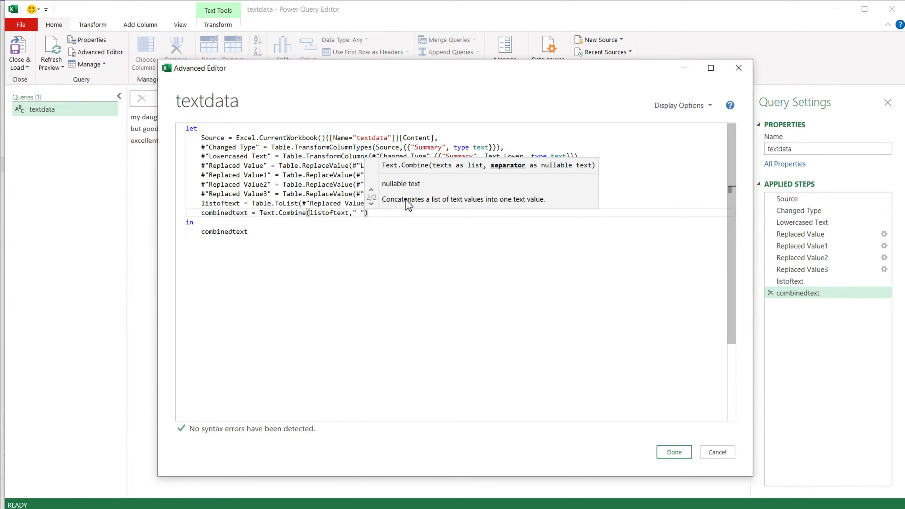
click(371, 243)
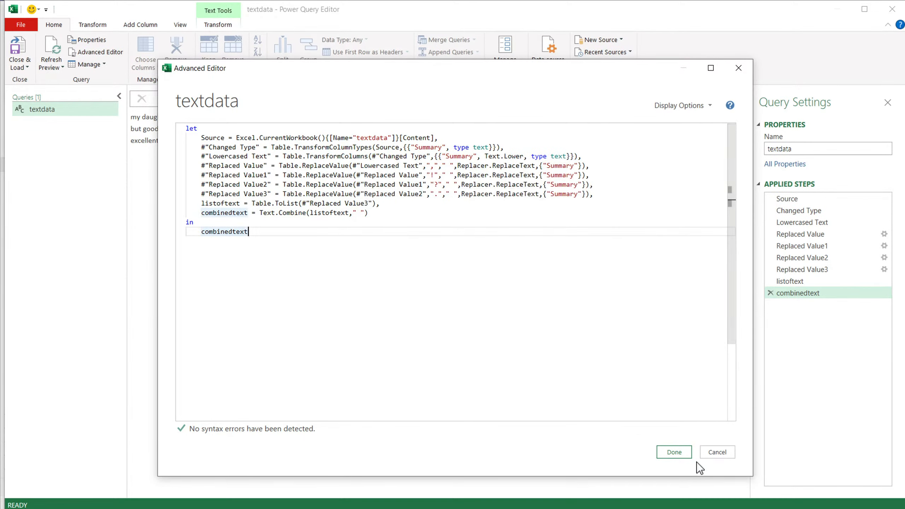
click(675, 452)
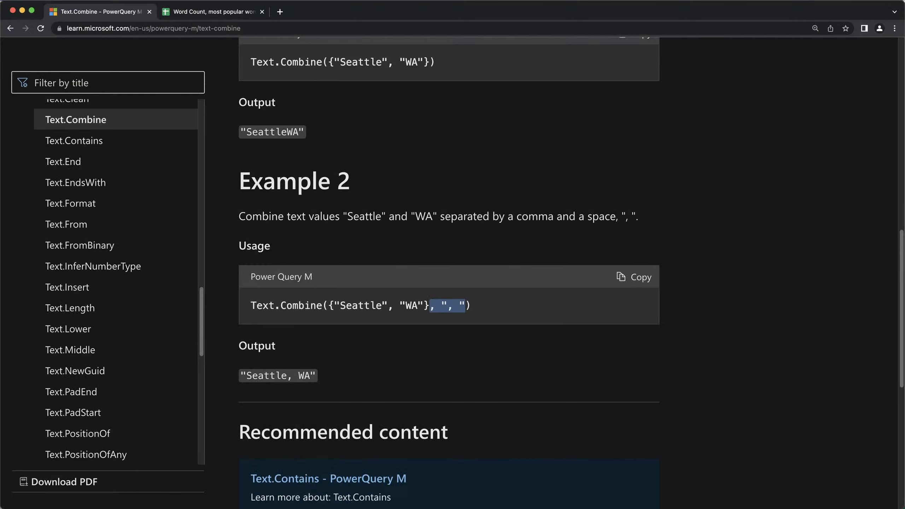
Switch to the Power Query M documentation in the browser, find Text.SplitAny among the text functions, and open its article.
scroll(123, 154, up, 1)
scroll(124, 154, up, 5)
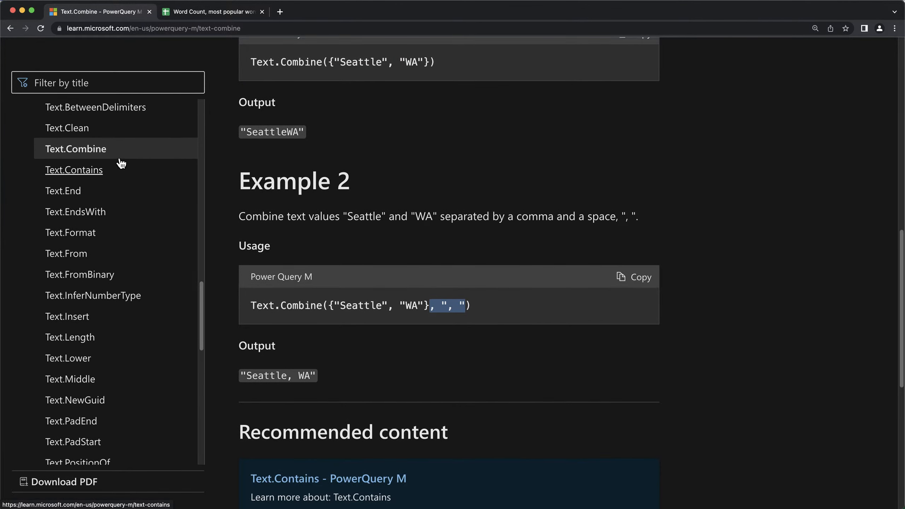
scroll(115, 180, up, 10)
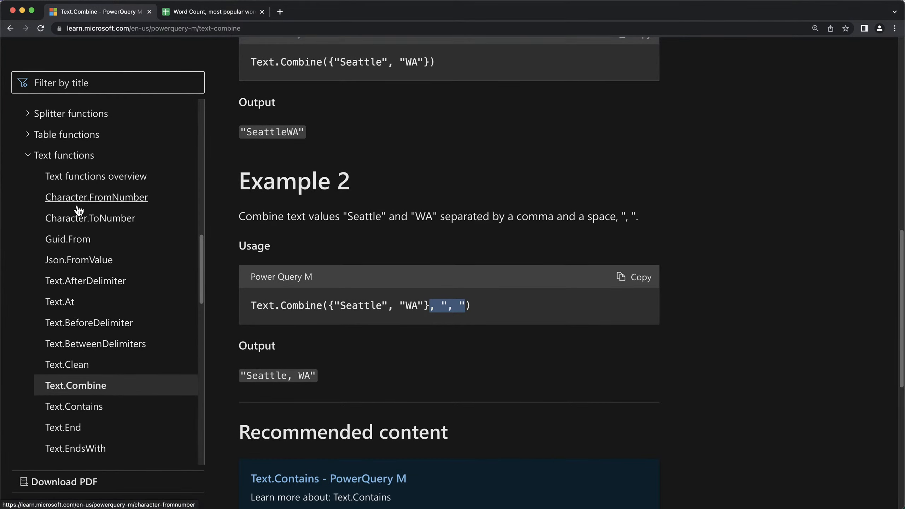
scroll(64, 228, down, 6)
scroll(94, 282, down, 10)
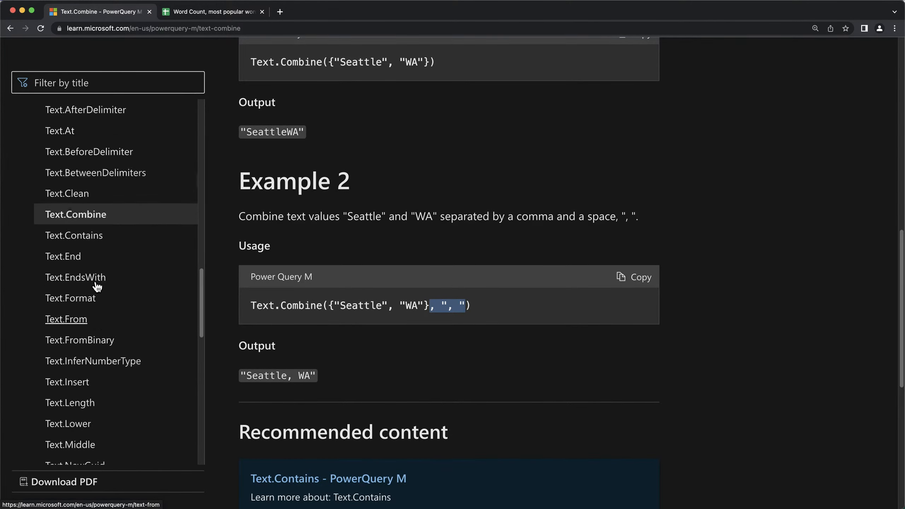
scroll(97, 301, down, 8)
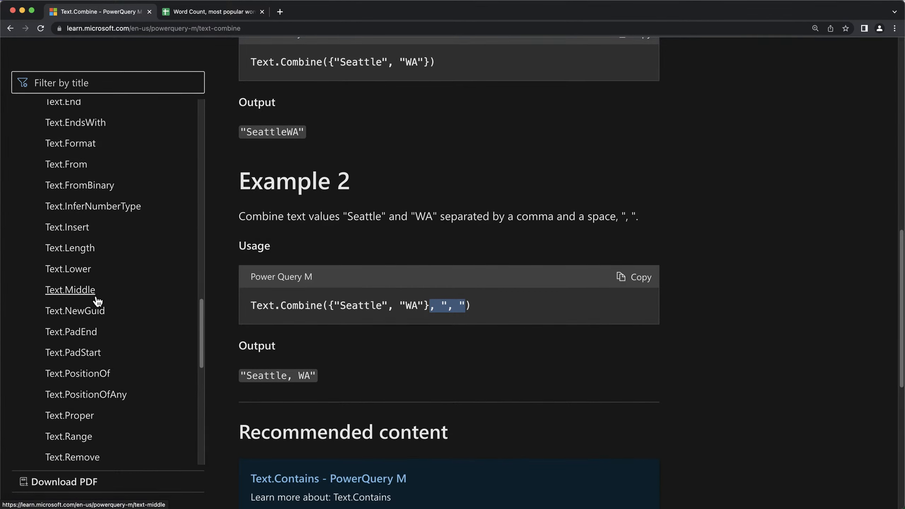
scroll(92, 296, down, 5)
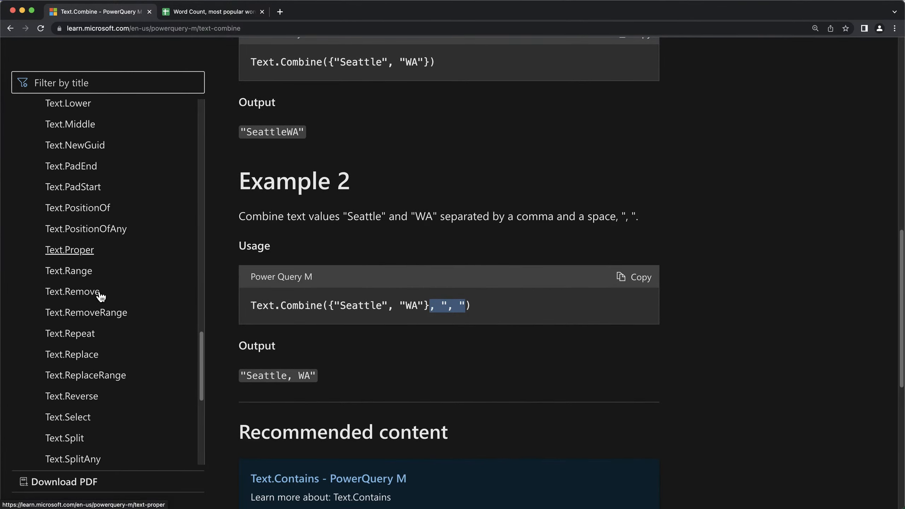
scroll(67, 410, down, 4)
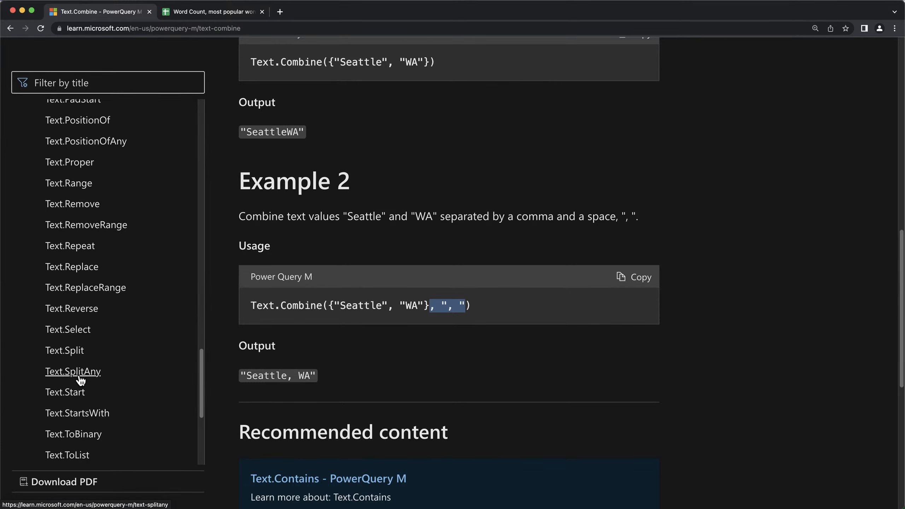
click(76, 373)
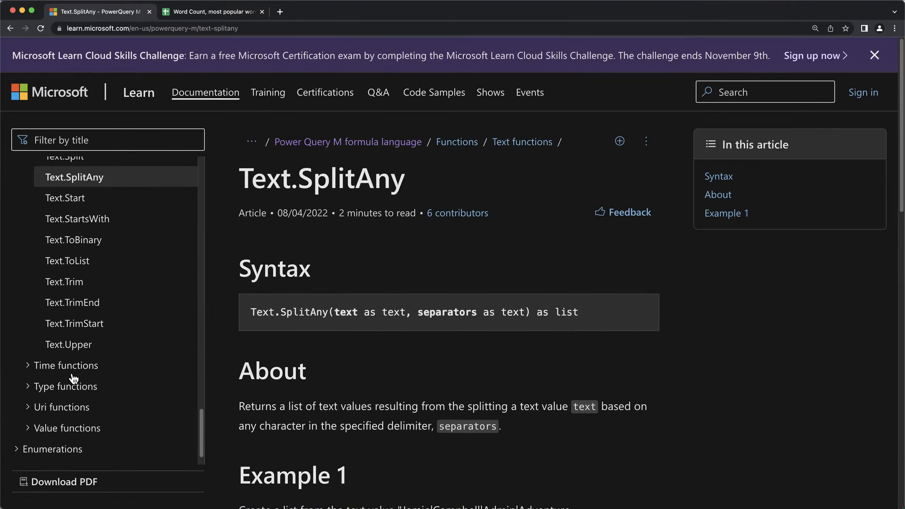
Examine the syntax, description and first example of Text.SplitAny.
scroll(414, 261, down, 5)
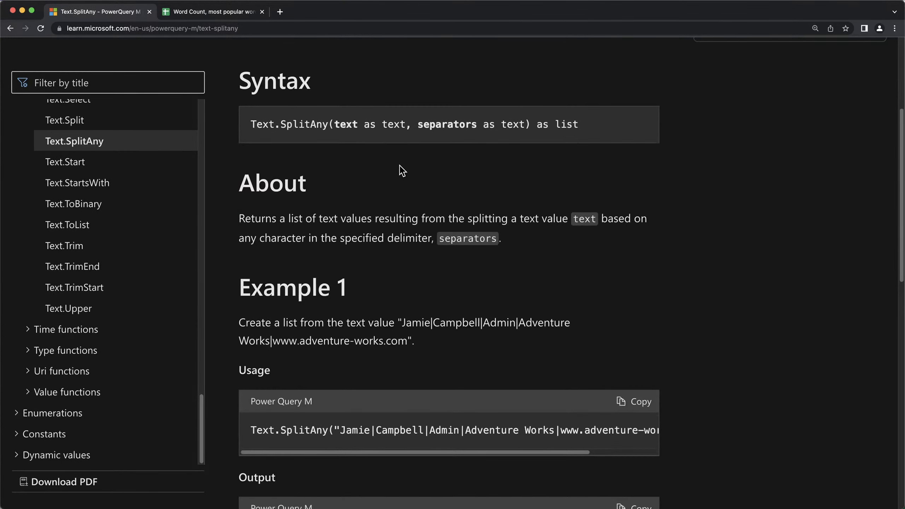
scroll(402, 174, up, 1)
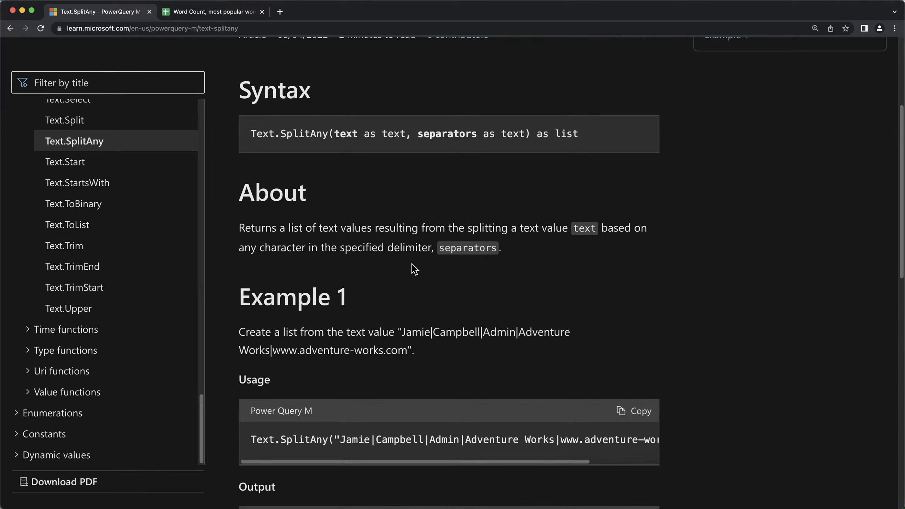
drag(567, 462, 545, 461)
scroll(141, 243, up, 2)
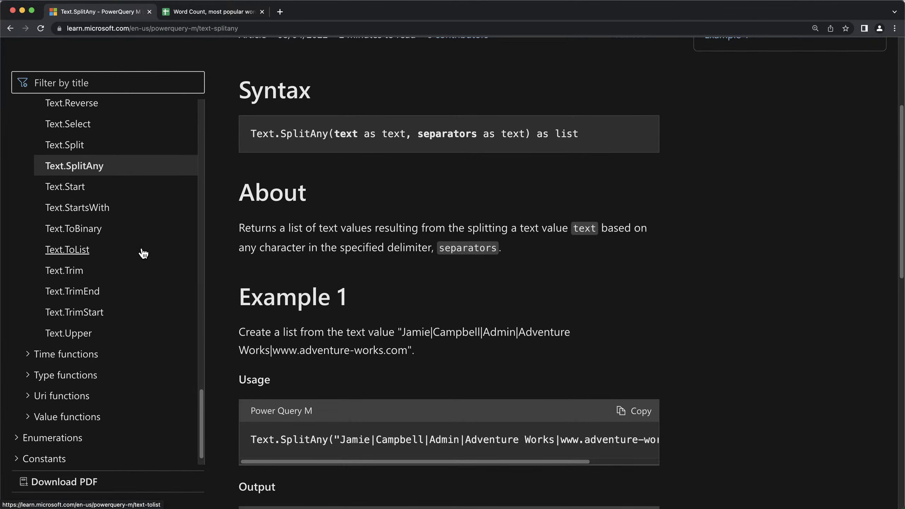
Open the Text.Split article in the M function reference and examine its syntax and arguments.
click(68, 149)
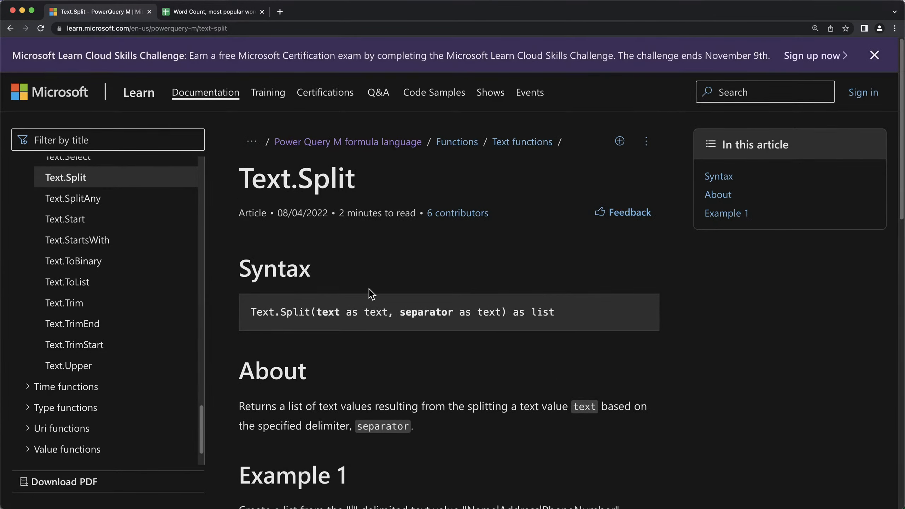
scroll(370, 288, down, 3)
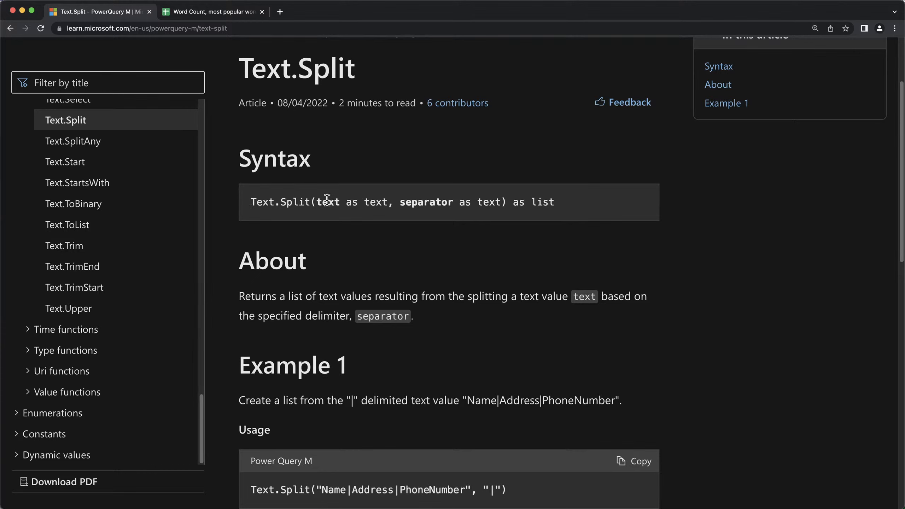
drag(322, 200, 496, 200)
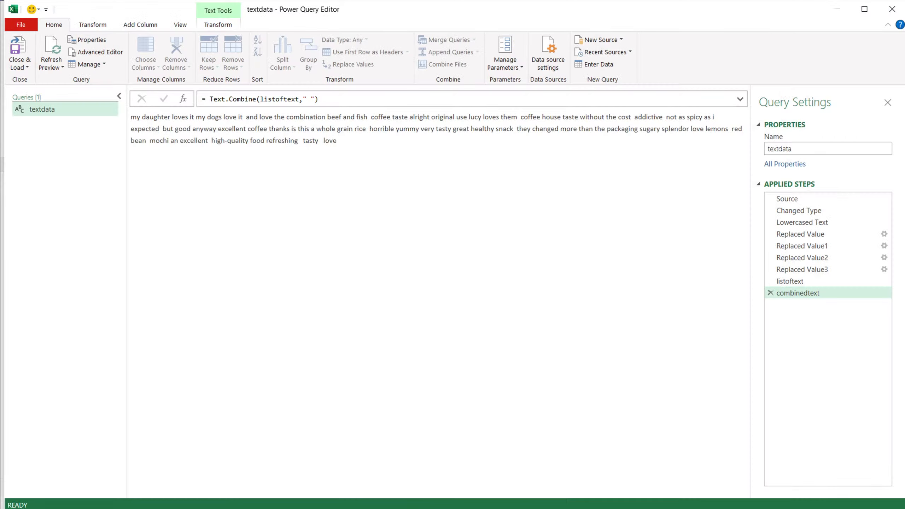
Switch to the Power Query Editor, open the query code in the Advanced Editor, and start a new listofwords step after combinedtext.
click(90, 53)
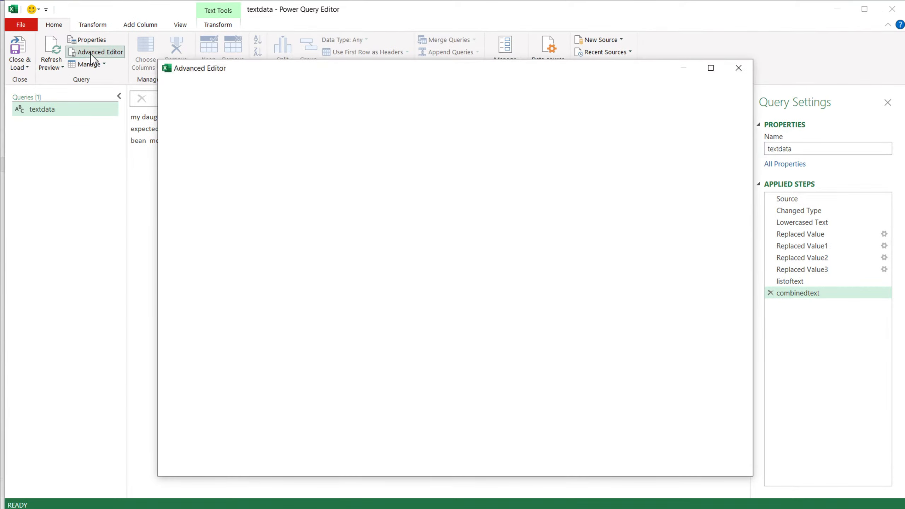
click(389, 213)
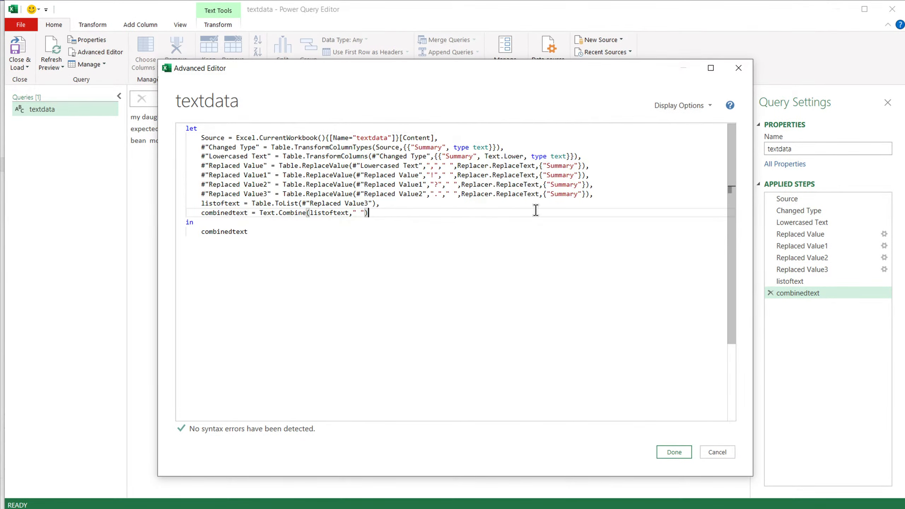
text(,)
key(Return)
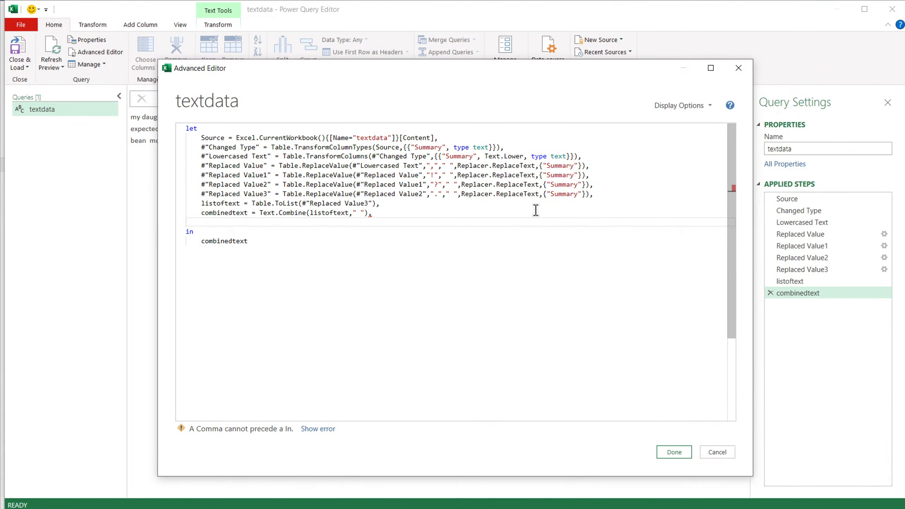
text(lis)
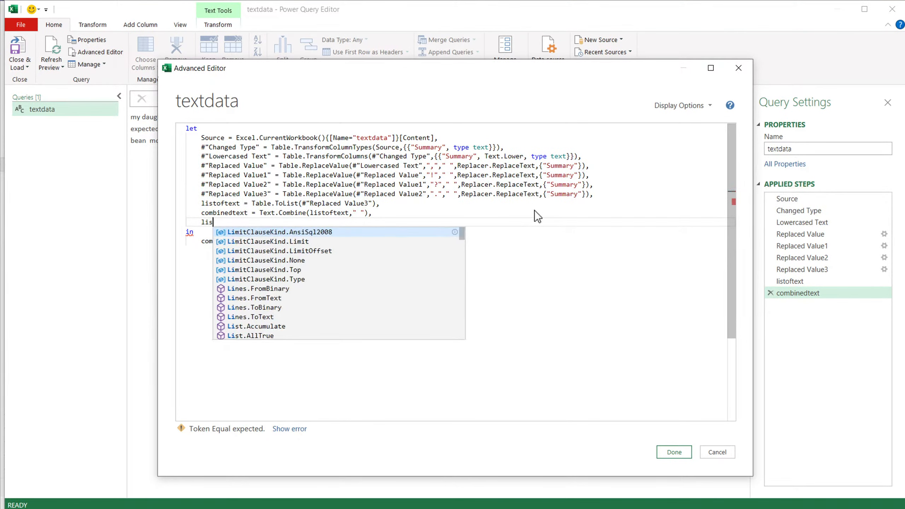
text(tof)
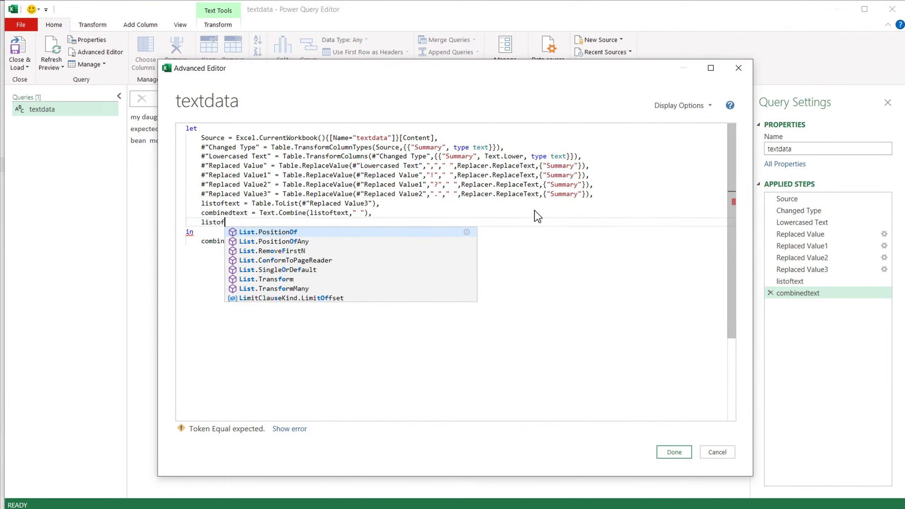
text(words = )
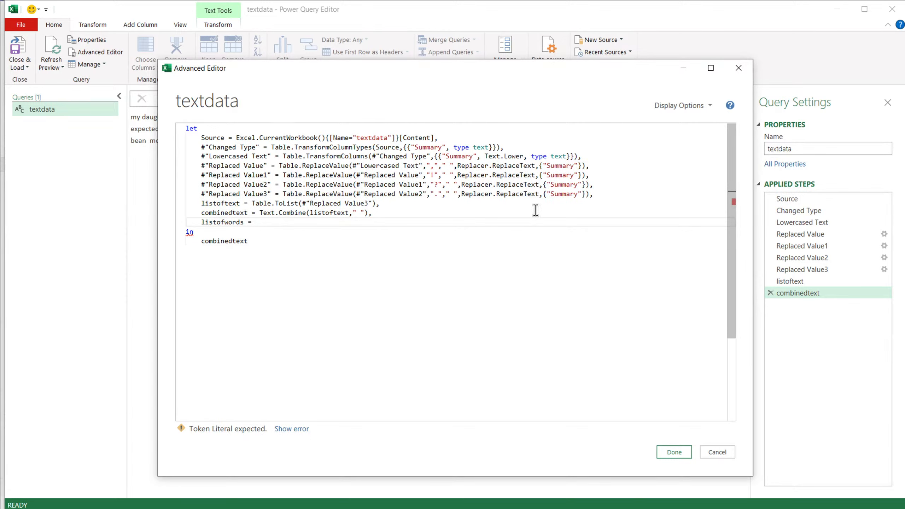
Define listofwords as Text.Split(combinedtext," ") to split the combined text at each space.
text(Text)
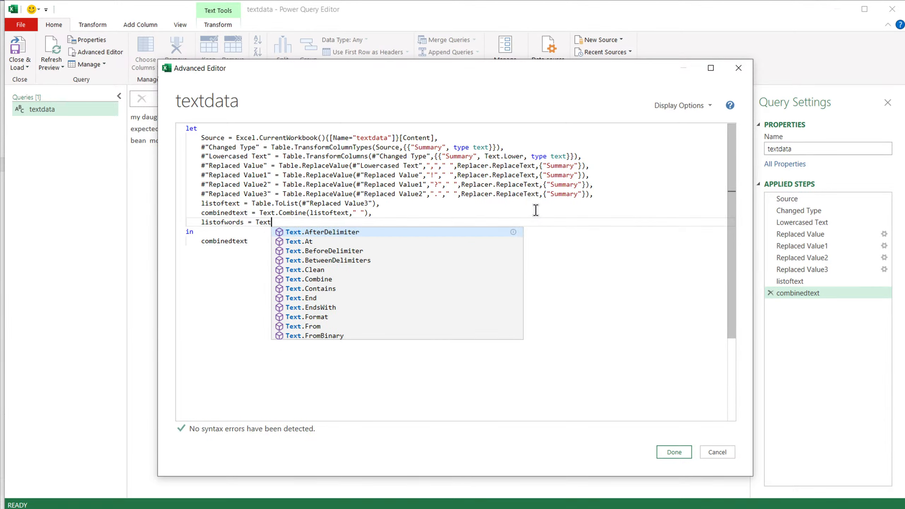
text(.)
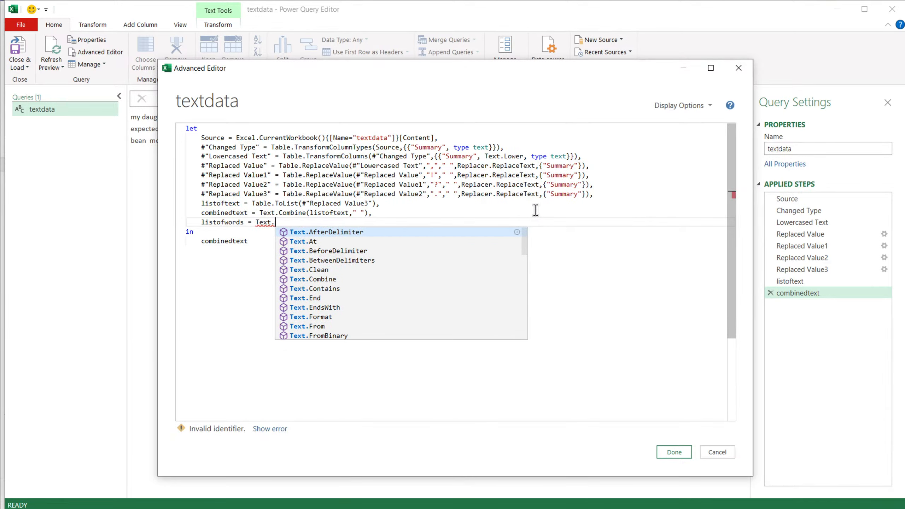
text(s)
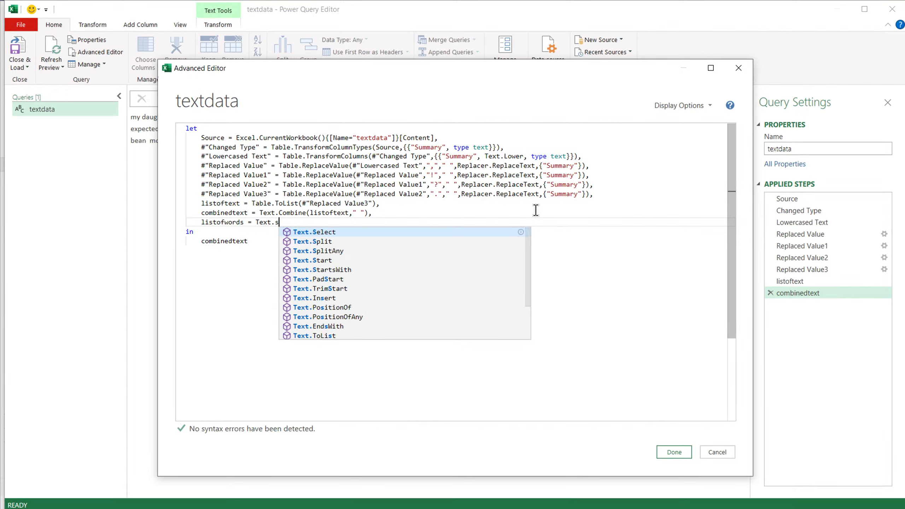
click(332, 242)
text(()
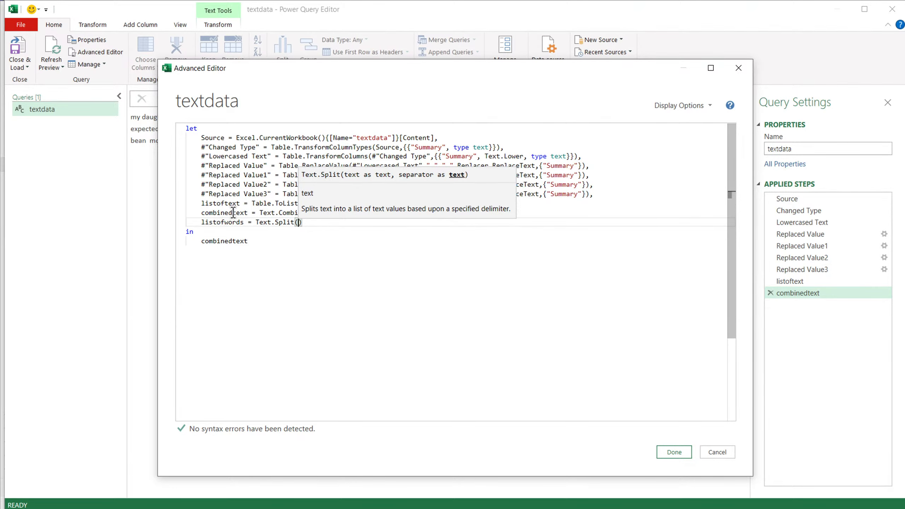
text(comb)
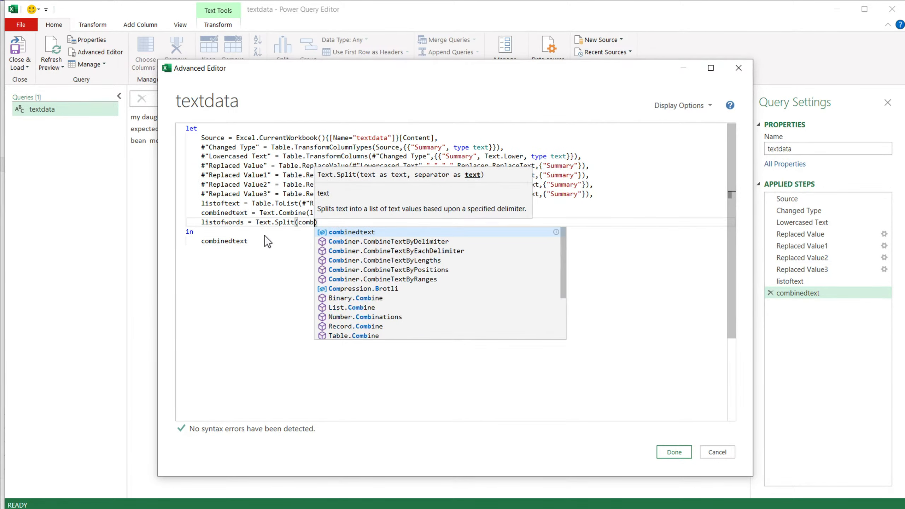
key(Tab)
text(,")
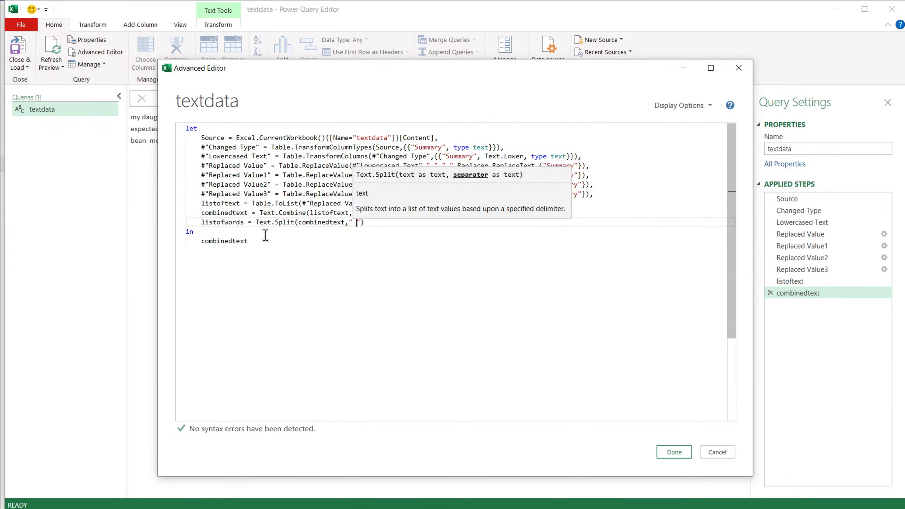
click(376, 222)
Replace combinedtext with listofwords as the query output after in, and apply the code.
drag(196, 70, 220, 207)
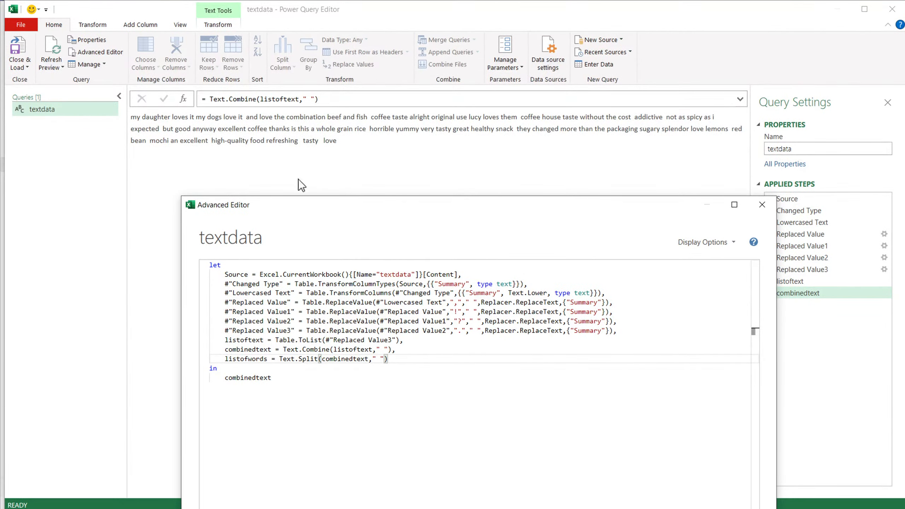
drag(259, 211, 219, 47)
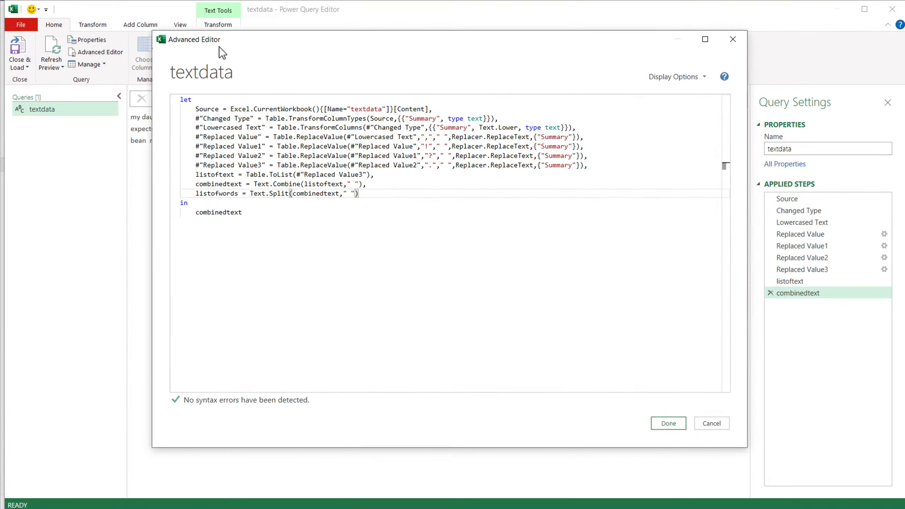
double_click(223, 194)
key(ctrl+c)
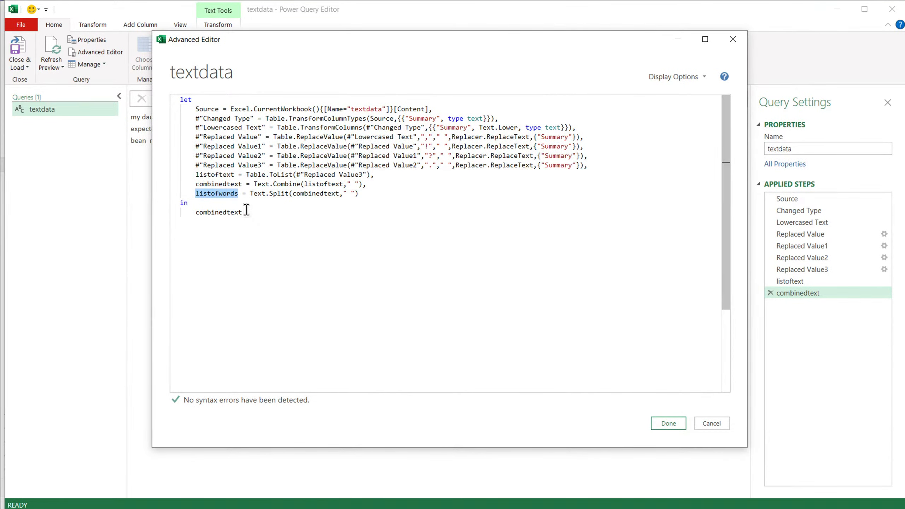
double_click(227, 213)
key(ctrl+v)
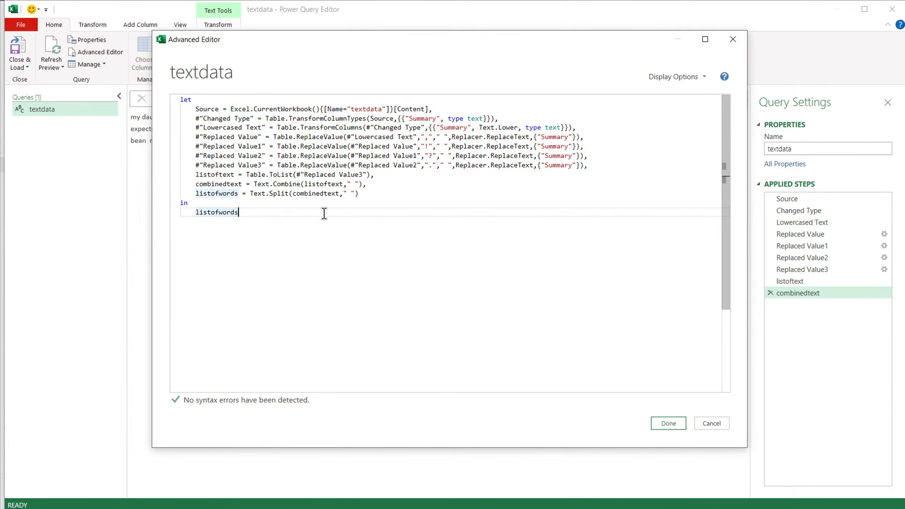
click(669, 428)
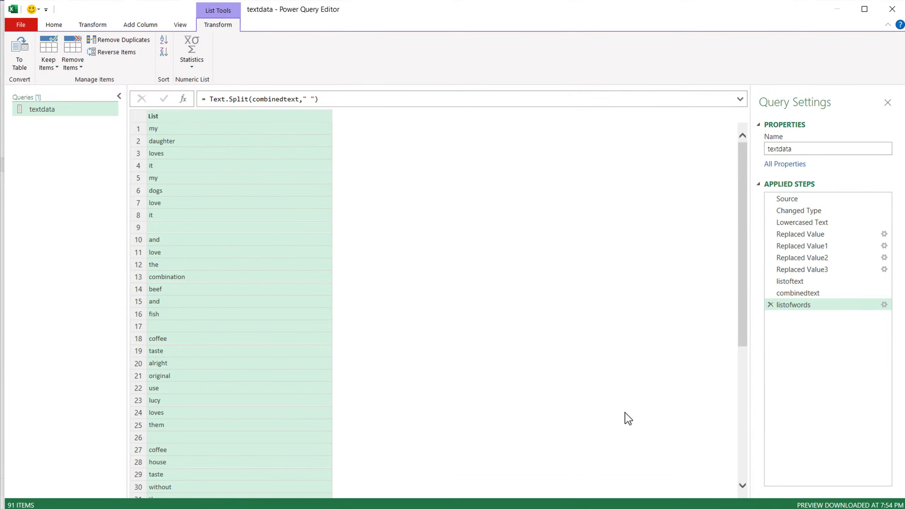
Examine the first entries in the list of split words.
click(175, 131)
click(173, 141)
click(175, 156)
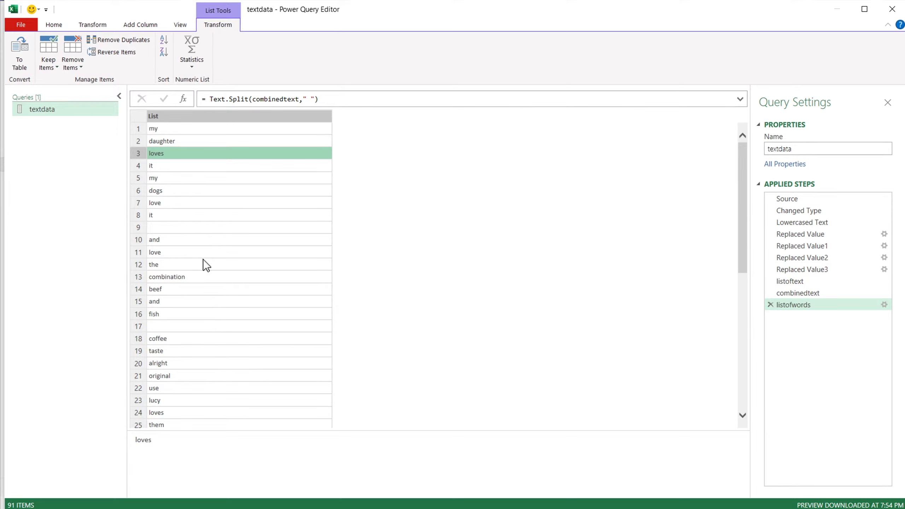
click(166, 130)
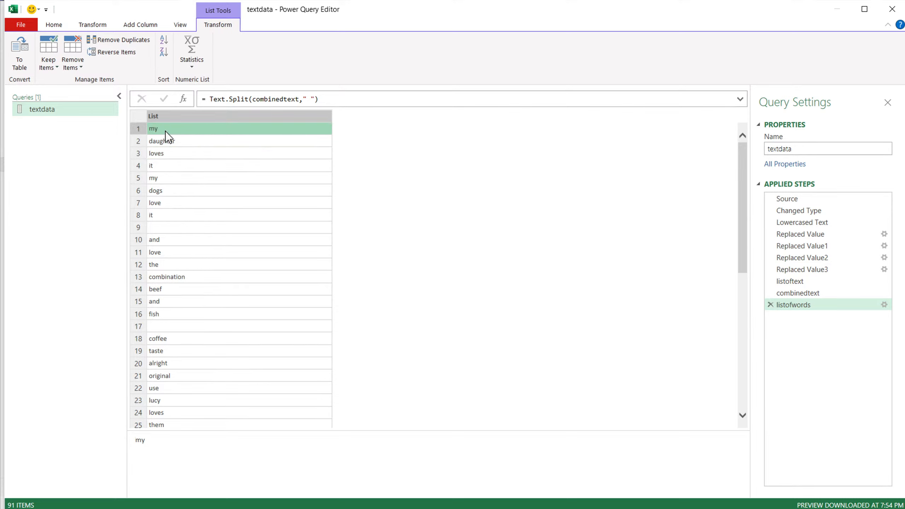
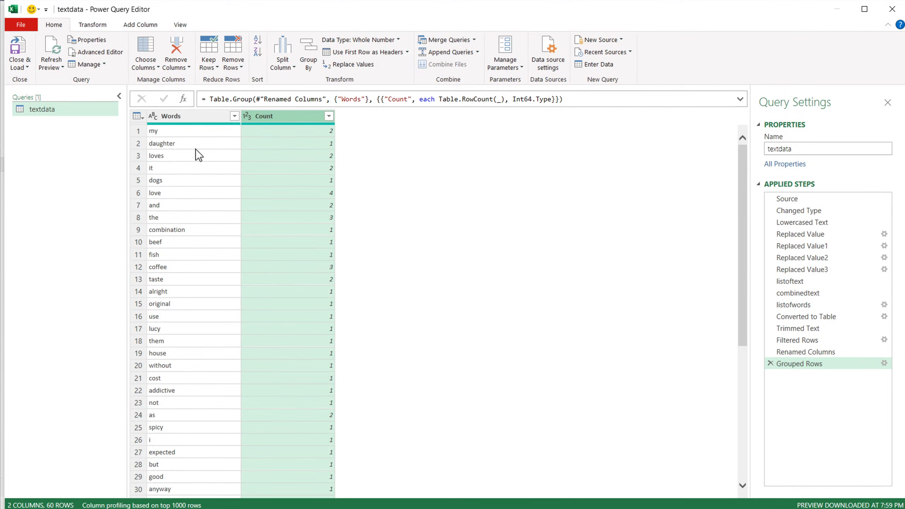
Examine the grouped table, comparing individual entries in Words with their values in Count.
click(171, 145)
click(174, 134)
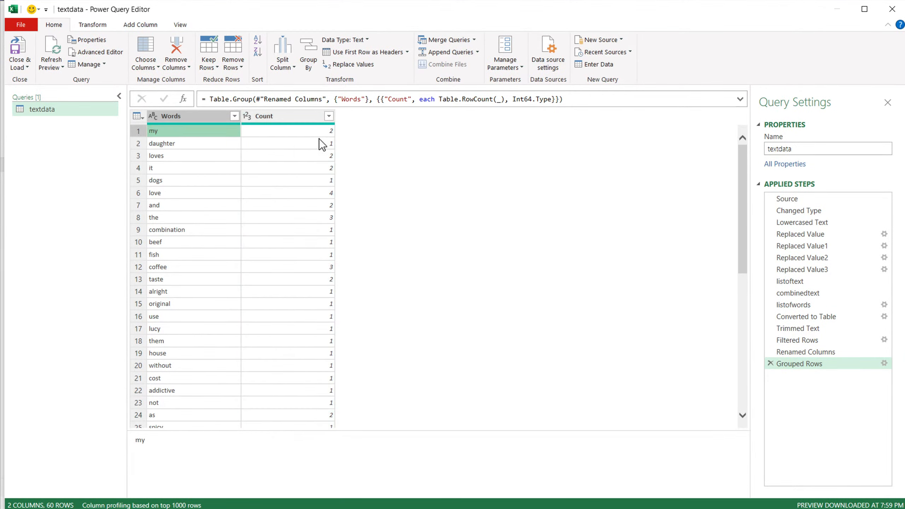
click(308, 132)
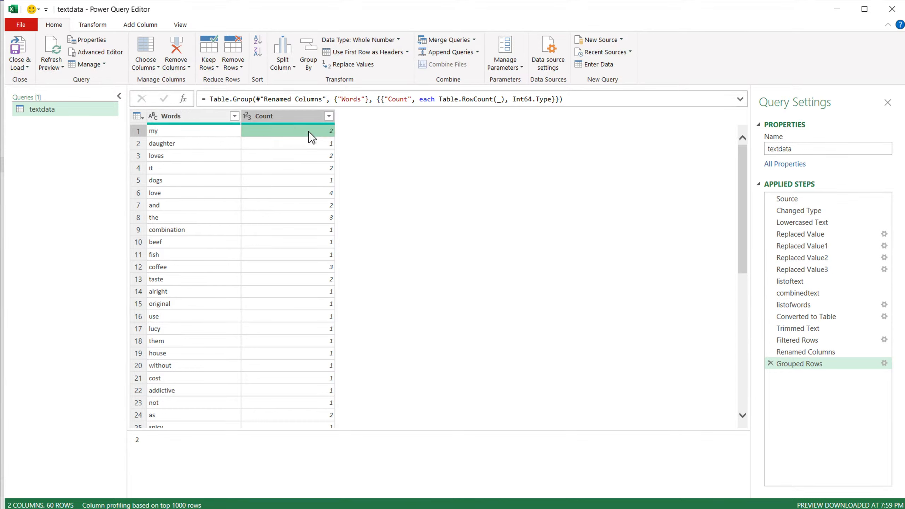
click(167, 147)
click(317, 144)
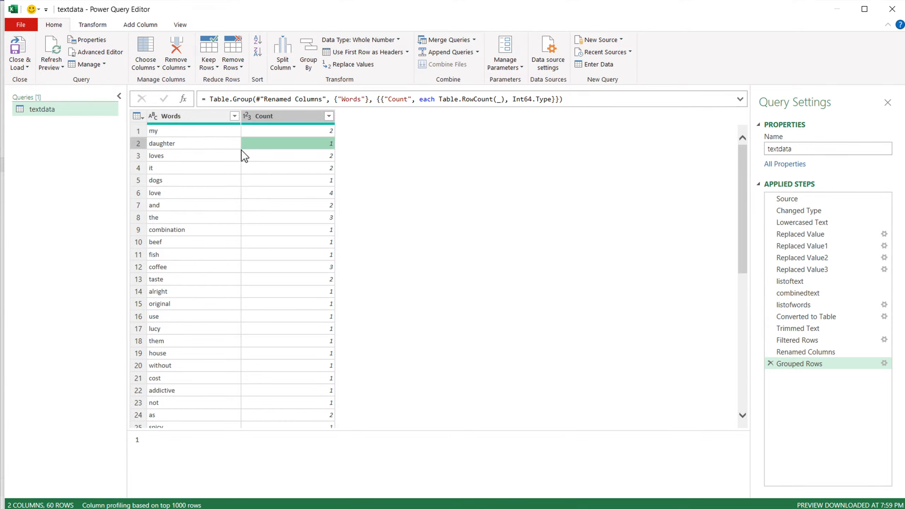
click(212, 157)
click(290, 156)
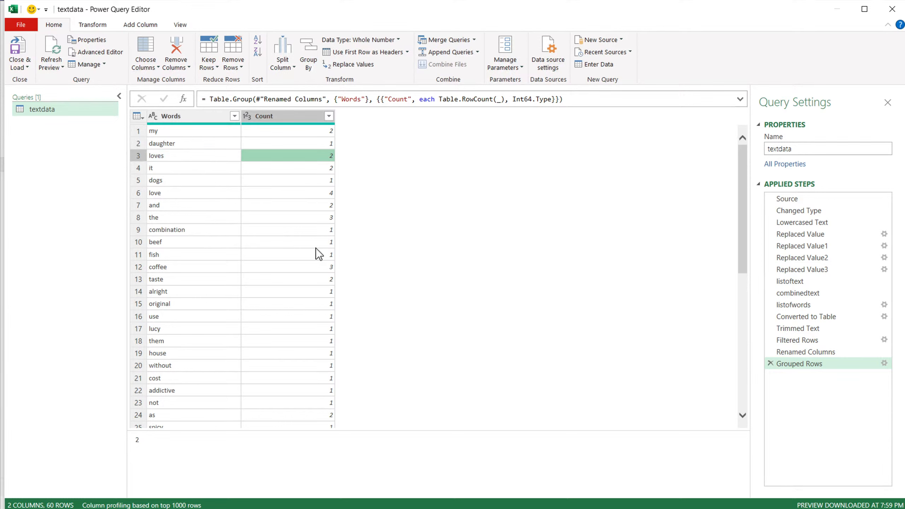
click(303, 232)
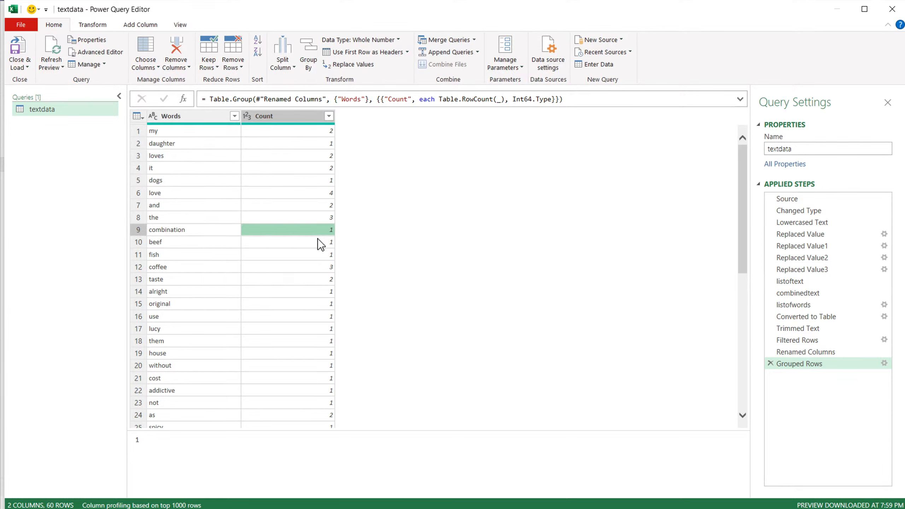
Sort the grouped table by Count in descending order and review the word list from most to least frequent.
click(328, 116)
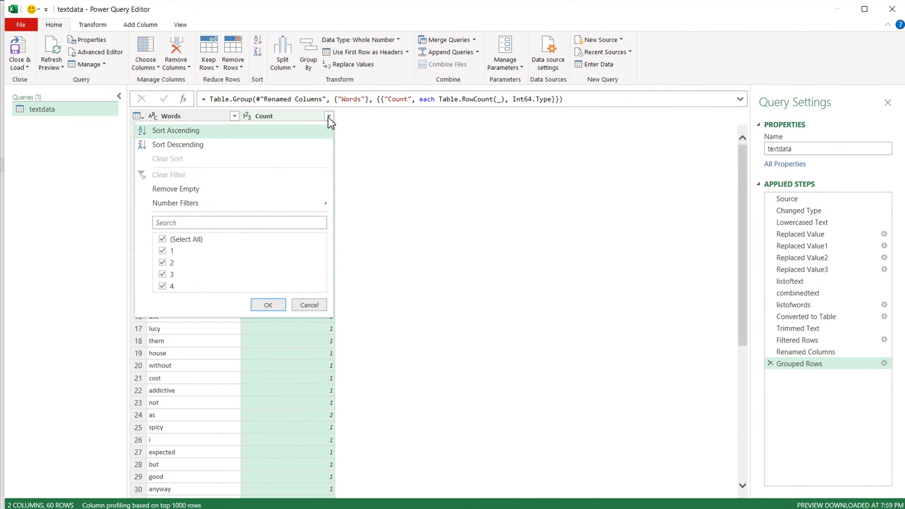
click(258, 146)
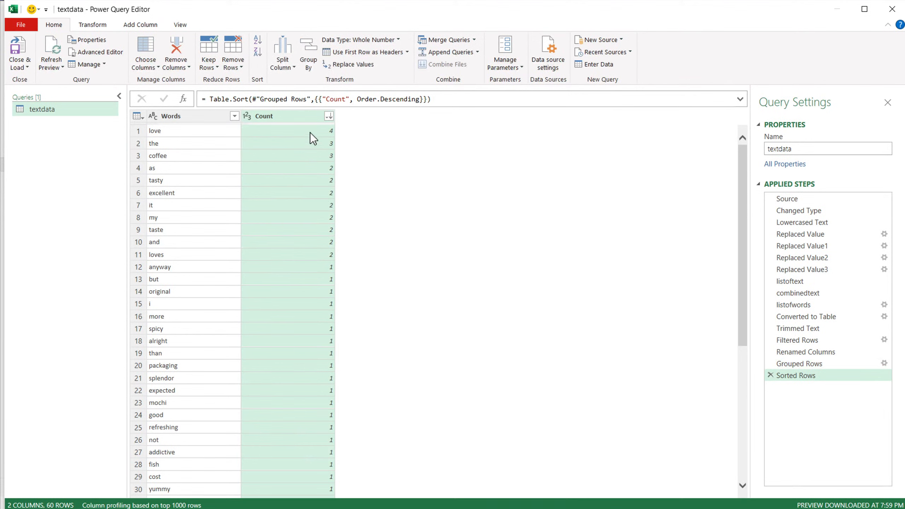
click(174, 134)
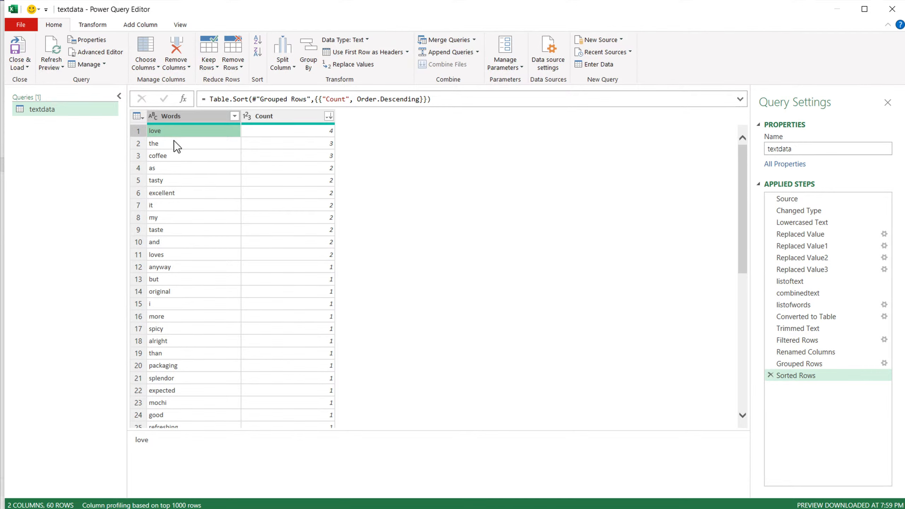
click(172, 146)
click(172, 157)
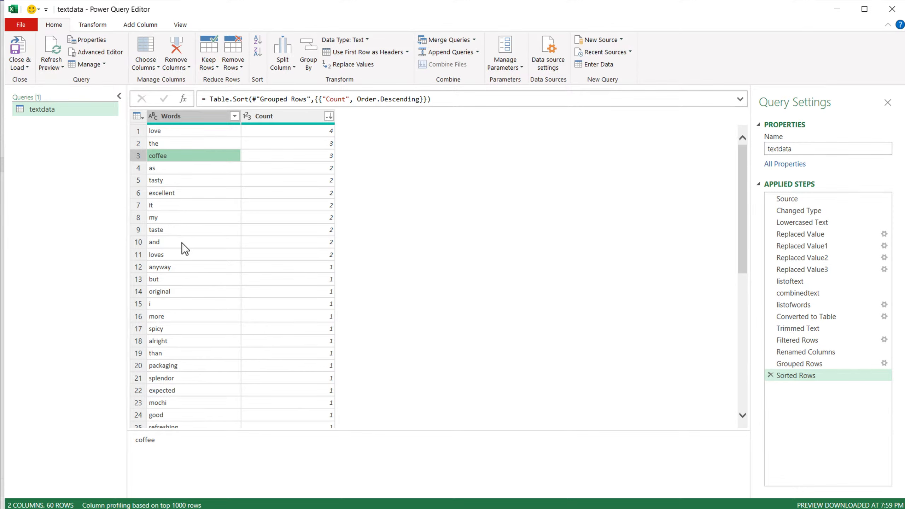
scroll(181, 242, down, 12)
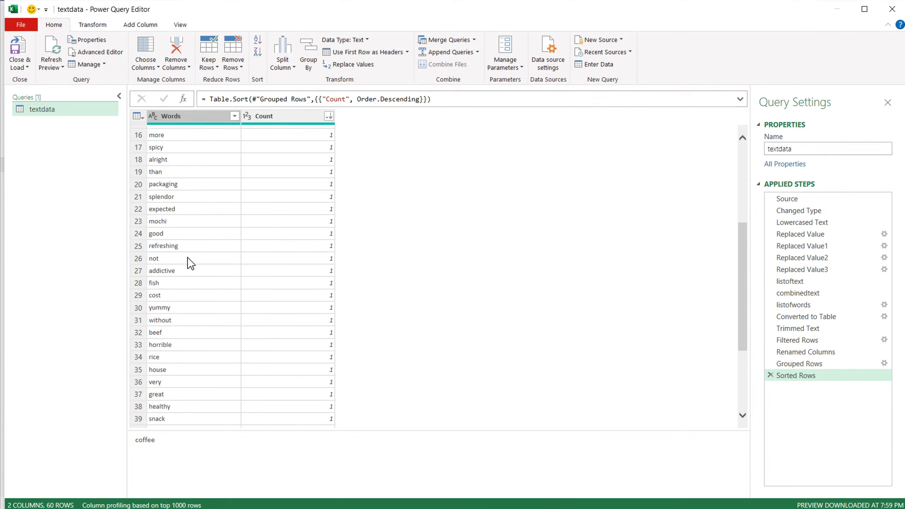
scroll(187, 271, up, 12)
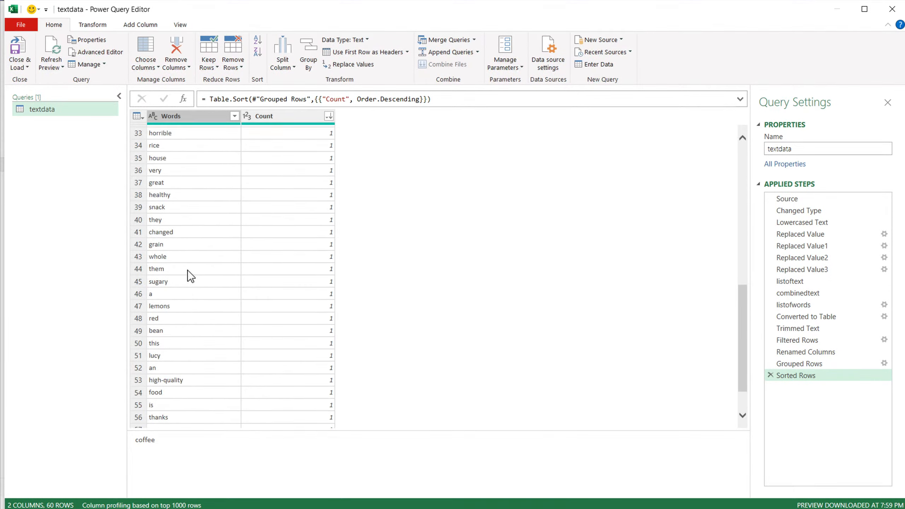
click(179, 129)
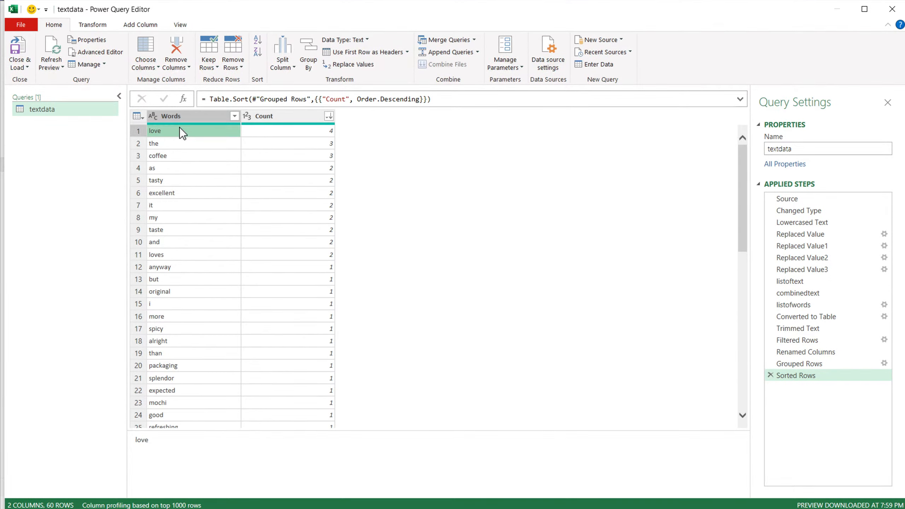
Close the query editor and load the sorted word counts into a worksheet table, enlarged for reading.
click(24, 66)
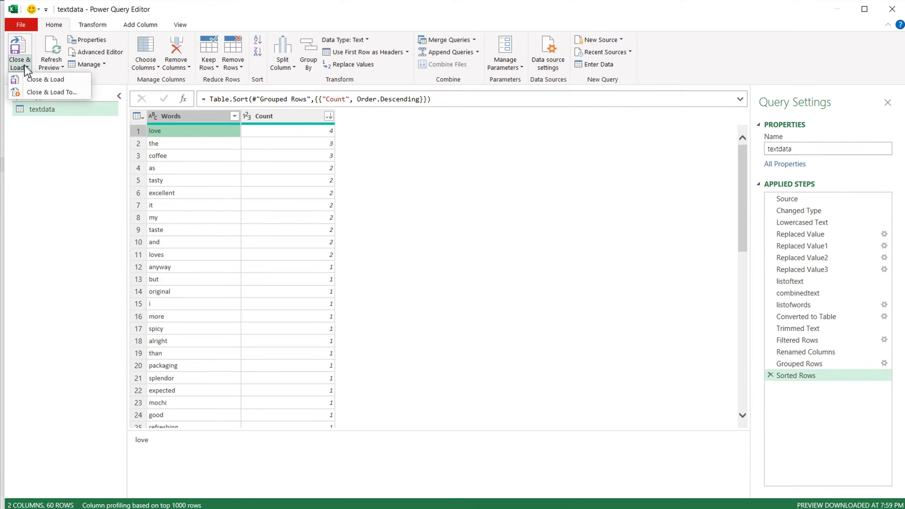
click(44, 80)
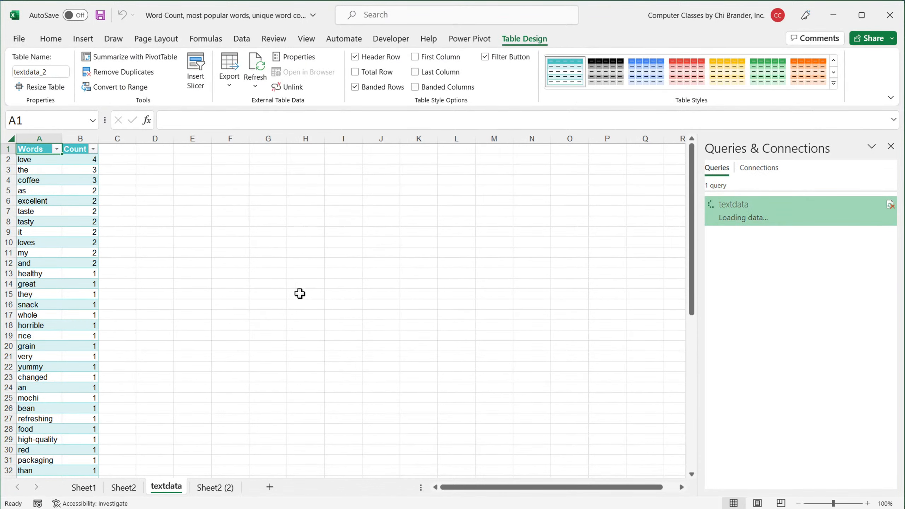
scroll(34, 184, up, 1)
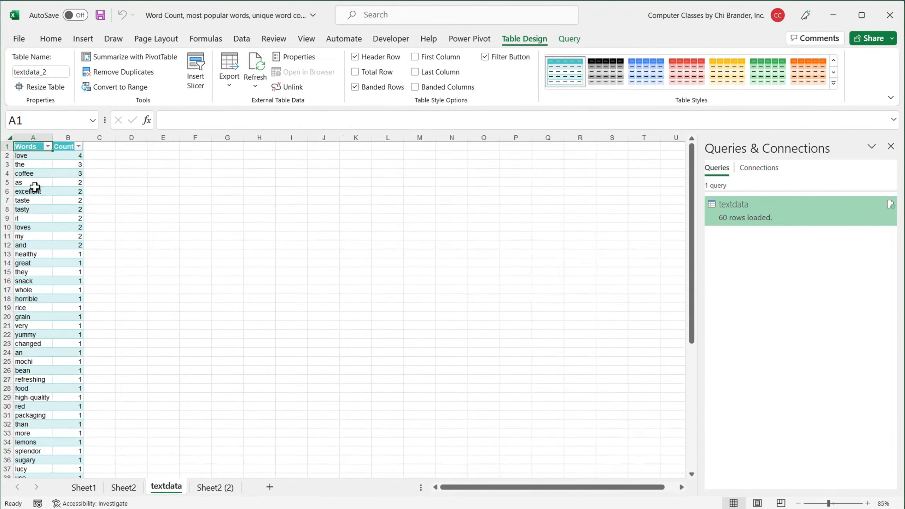
scroll(44, 202, up, 4)
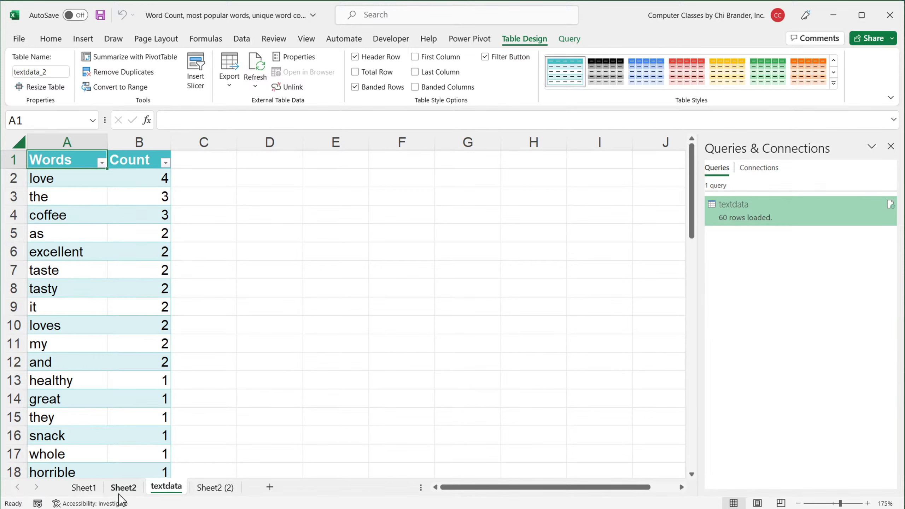
Compare the source Summary texts on Sheet2 (2) with the most frequent entries in the loaded Words and Count table.
click(221, 489)
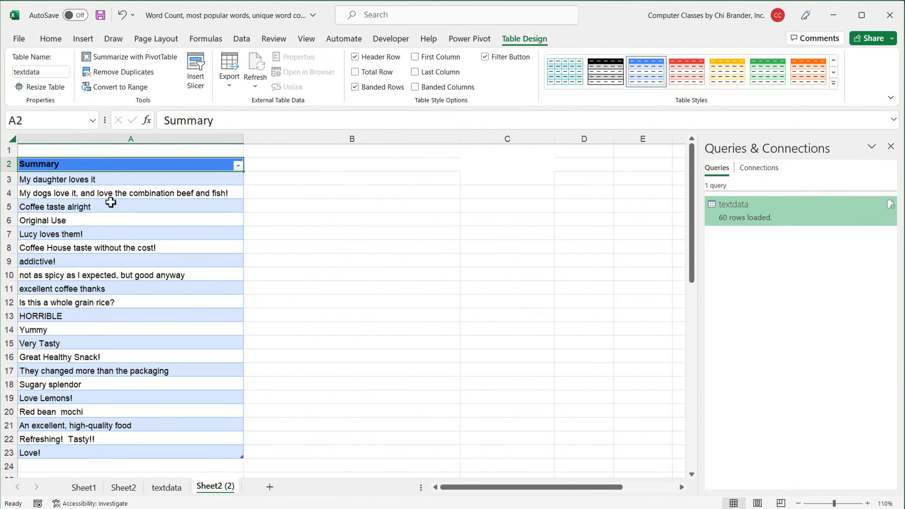
drag(77, 180, 114, 424)
scroll(117, 343, down, 3)
scroll(117, 343, up, 3)
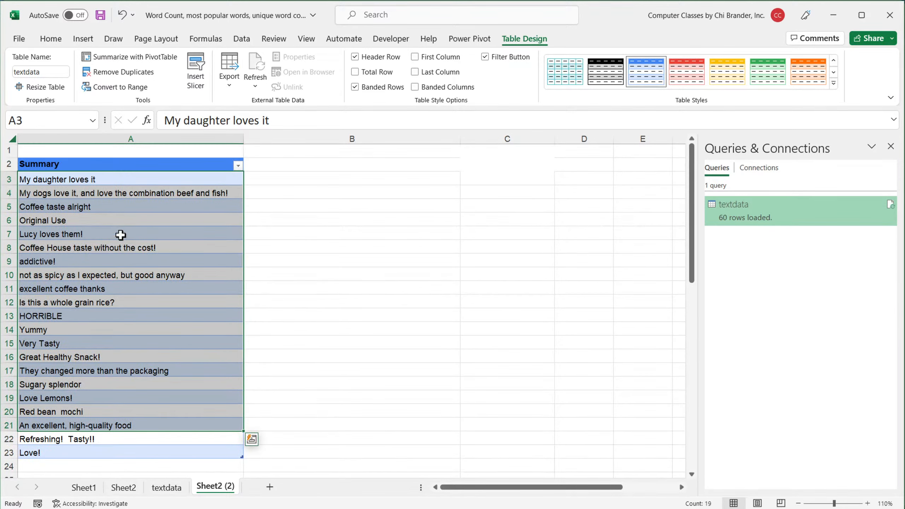
click(117, 235)
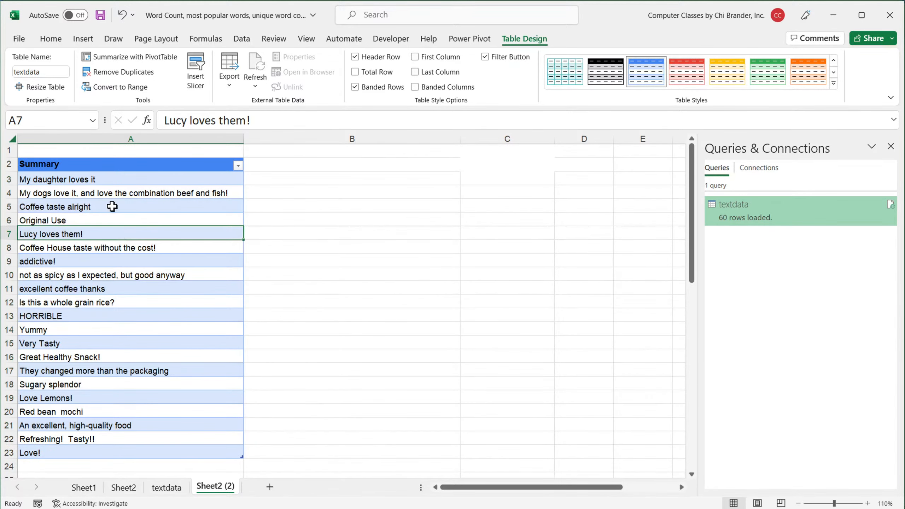
click(178, 492)
drag(73, 179, 162, 324)
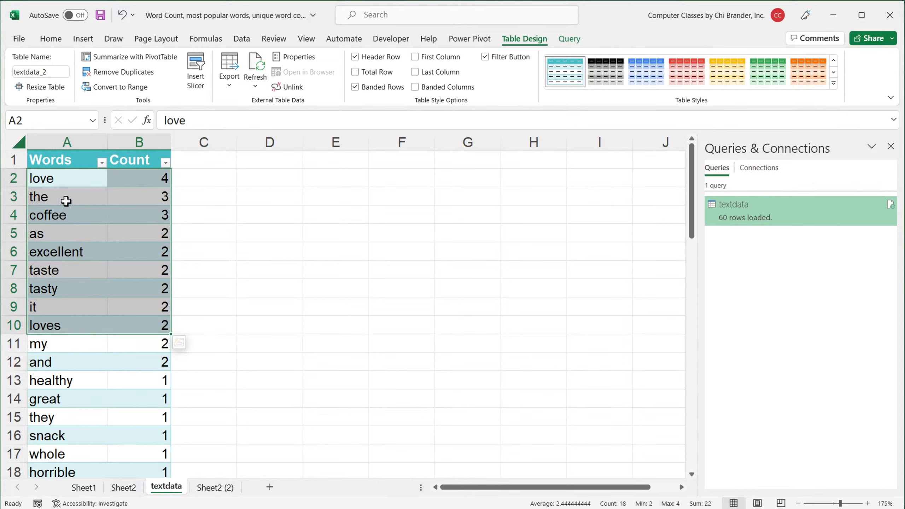
drag(67, 180, 126, 276)
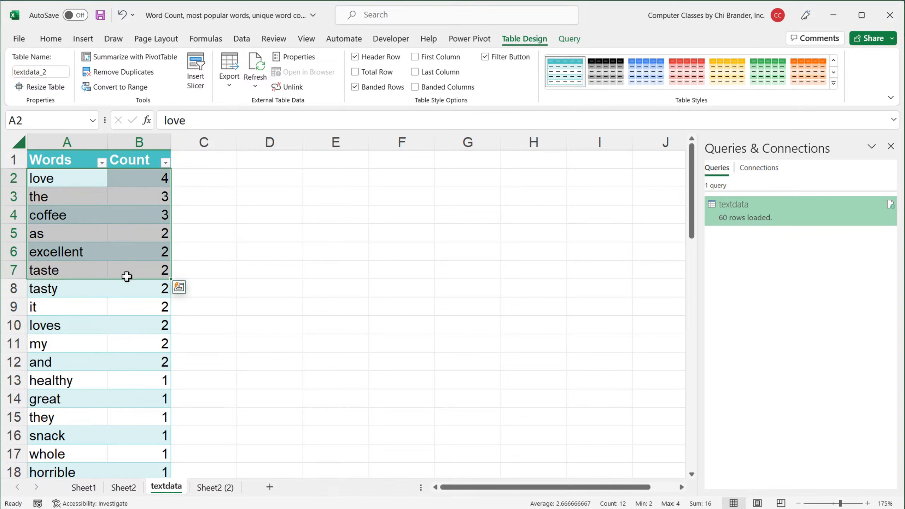
click(58, 180)
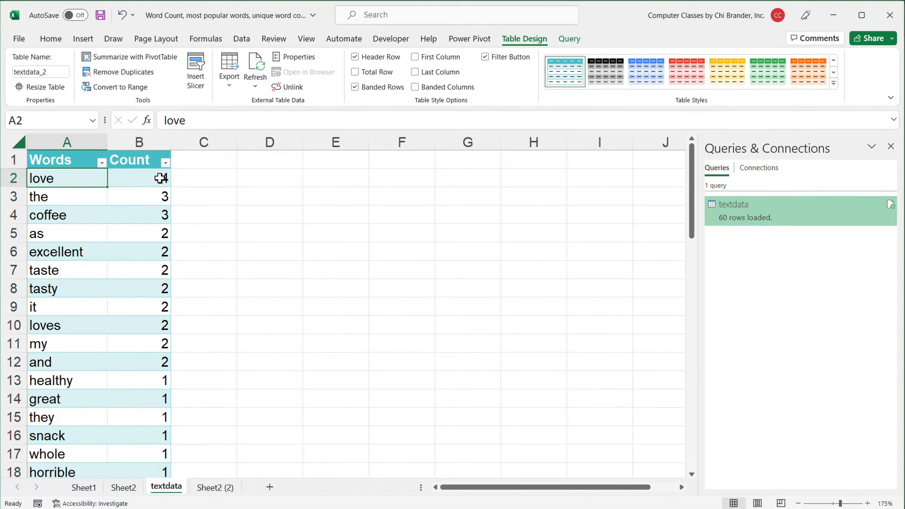
click(160, 175)
drag(70, 196, 81, 211)
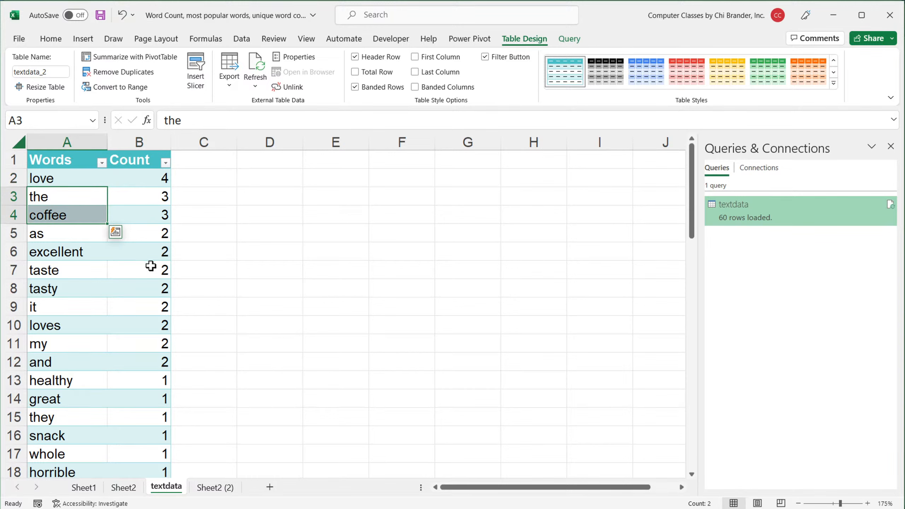
Compare the existing Words and # of Occurrences list on Sheet2 with the loaded table on textdata, checking taste and tasty.
click(125, 487)
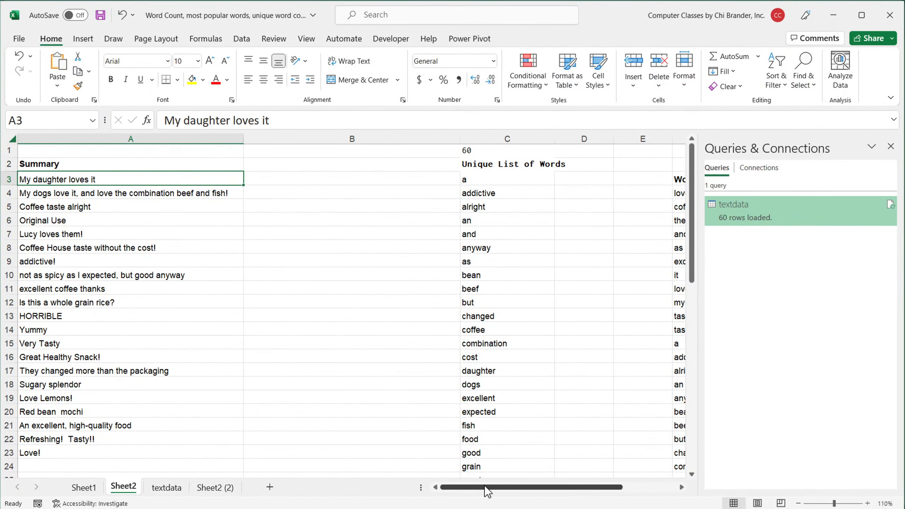
drag(485, 487, 546, 484)
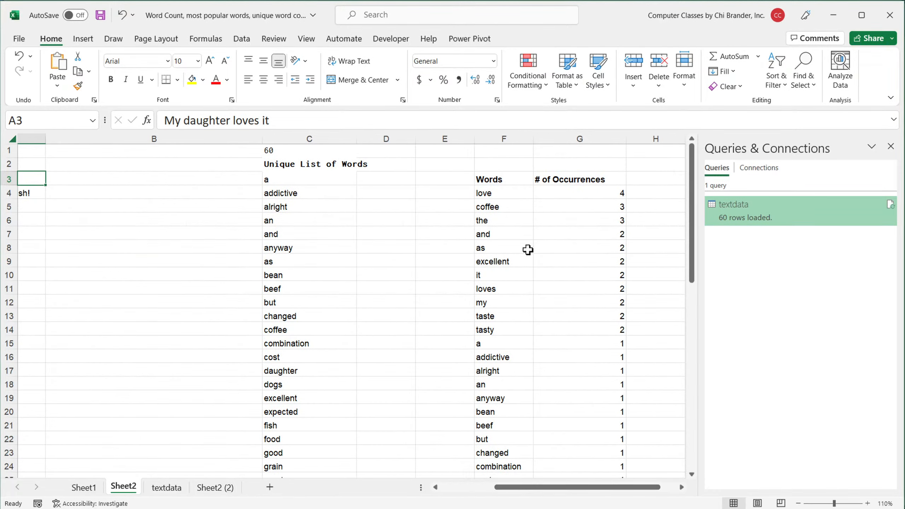
drag(496, 190, 598, 221)
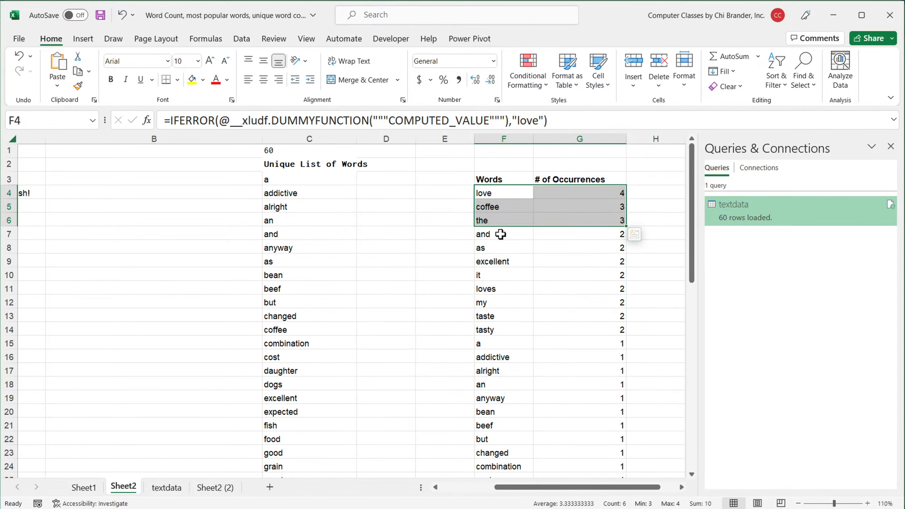
drag(499, 235, 586, 333)
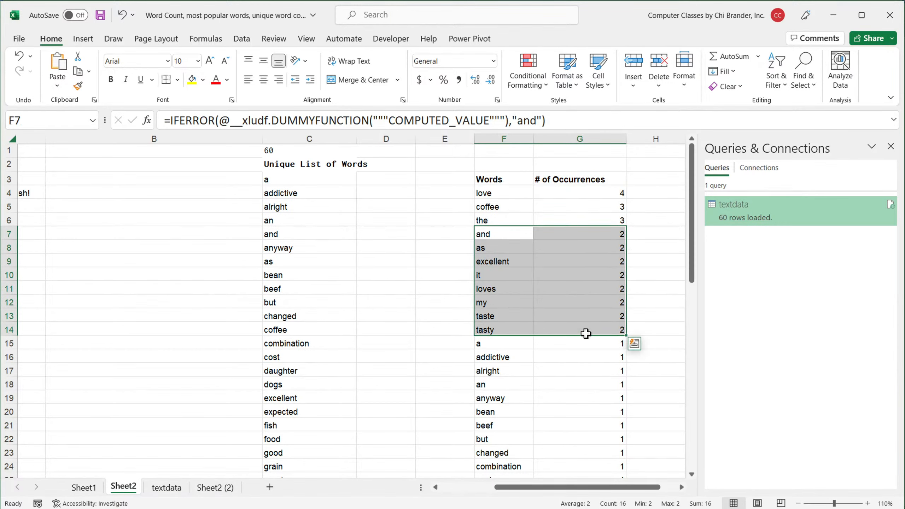
click(495, 318)
drag(501, 325, 590, 324)
click(166, 487)
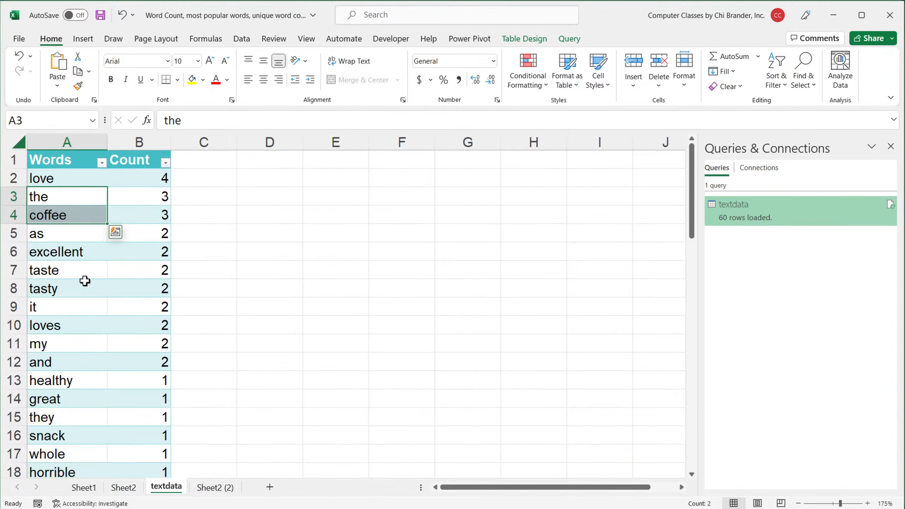
drag(44, 270, 158, 289)
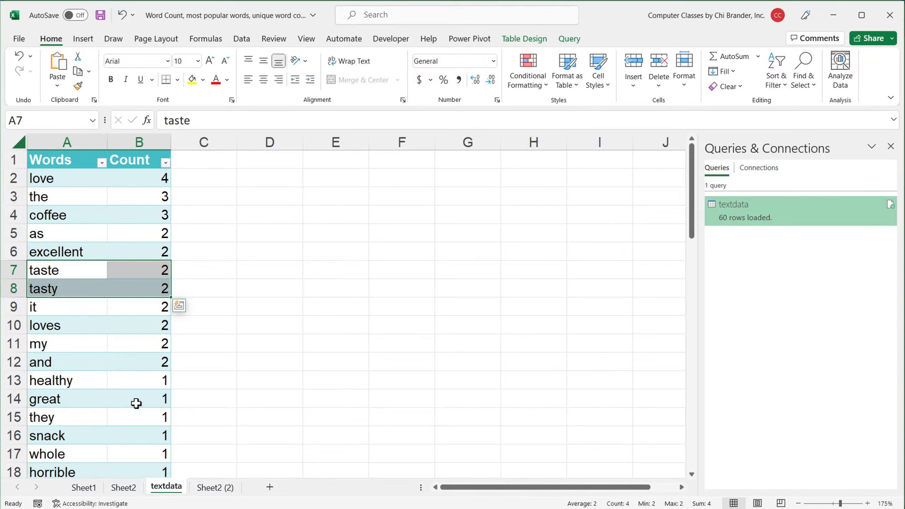
click(71, 184)
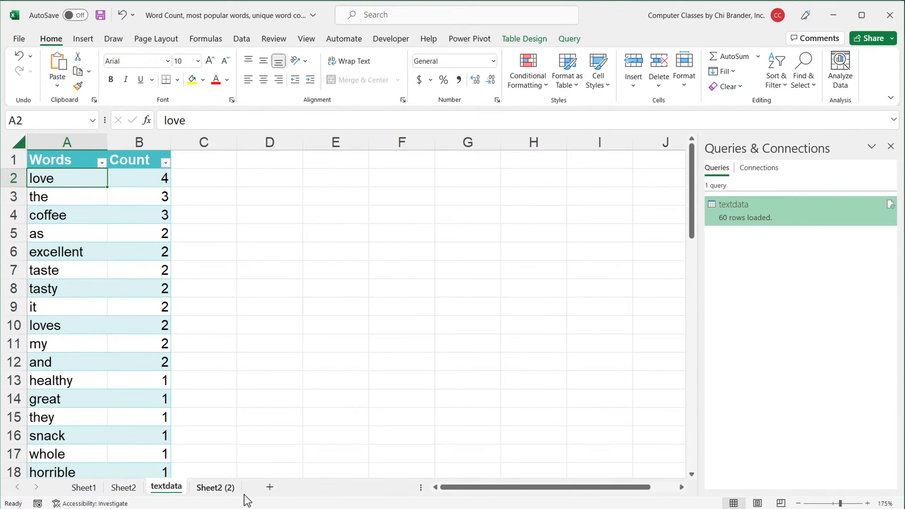
click(230, 494)
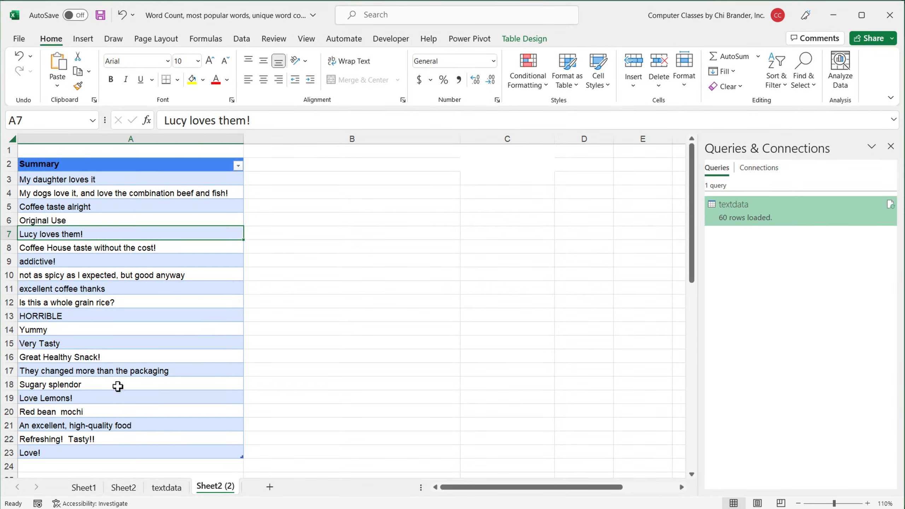
click(166, 489)
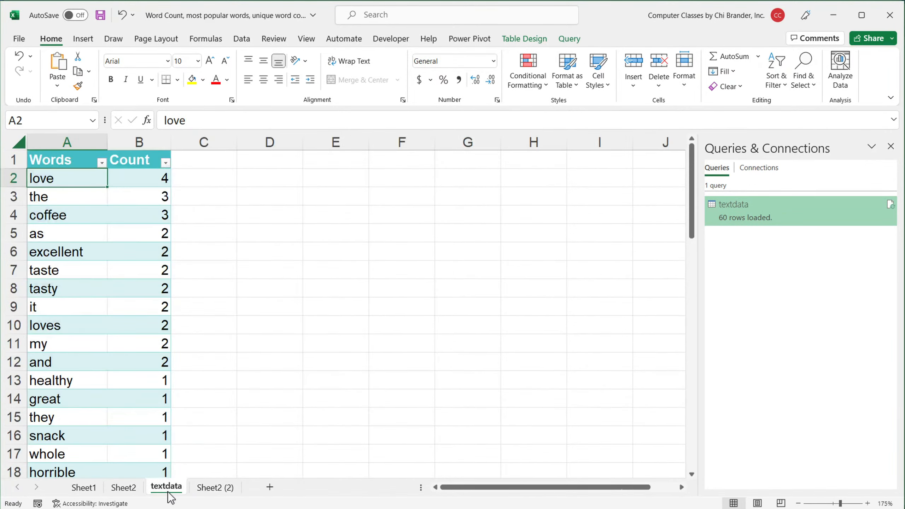
Examine the long review texts in the Text column on Sheet1 down to the last filled row.
click(87, 490)
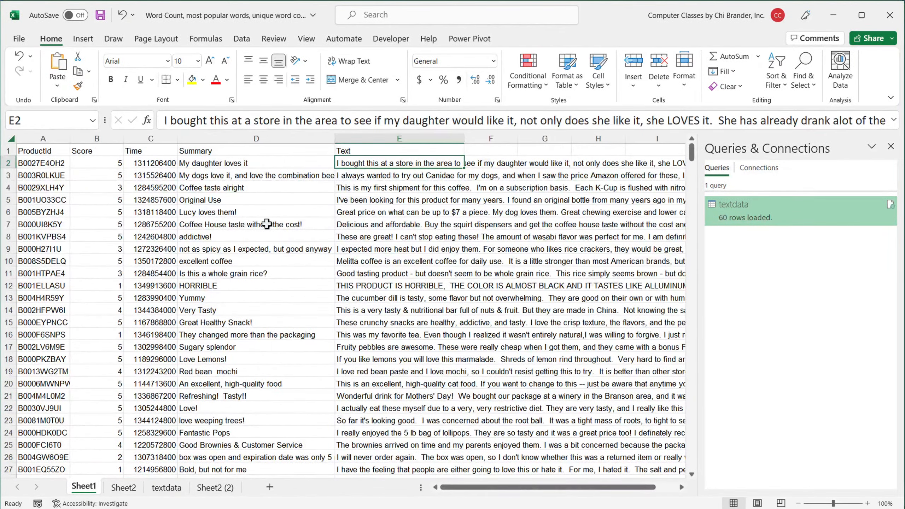
drag(397, 164, 392, 224)
click(391, 212)
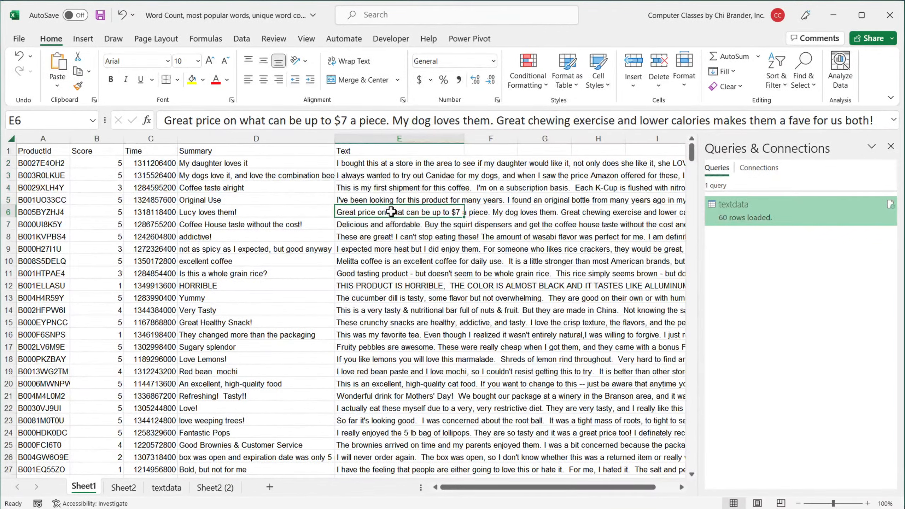
key(ctrl+Down)
key(Down)
key(Down)
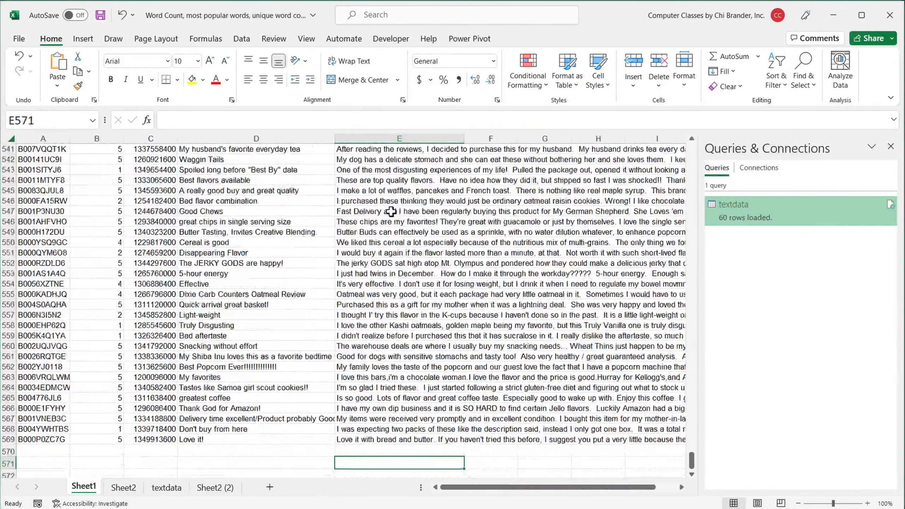
key(Up)
key(Up)
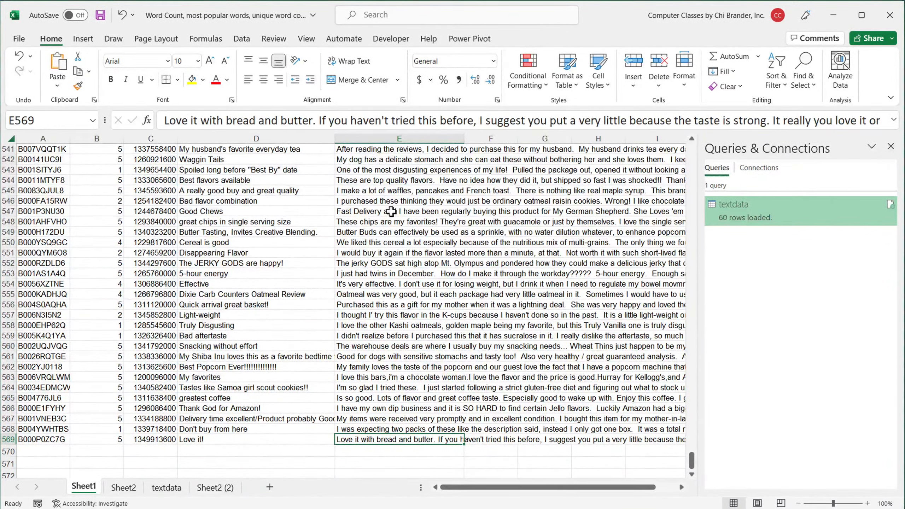
Copy all Text entries on Sheet1 from E2 down and paste them over the Summary entries on Sheet2 (2), starting at A3.
key(ctrl+Up)
key(Down)
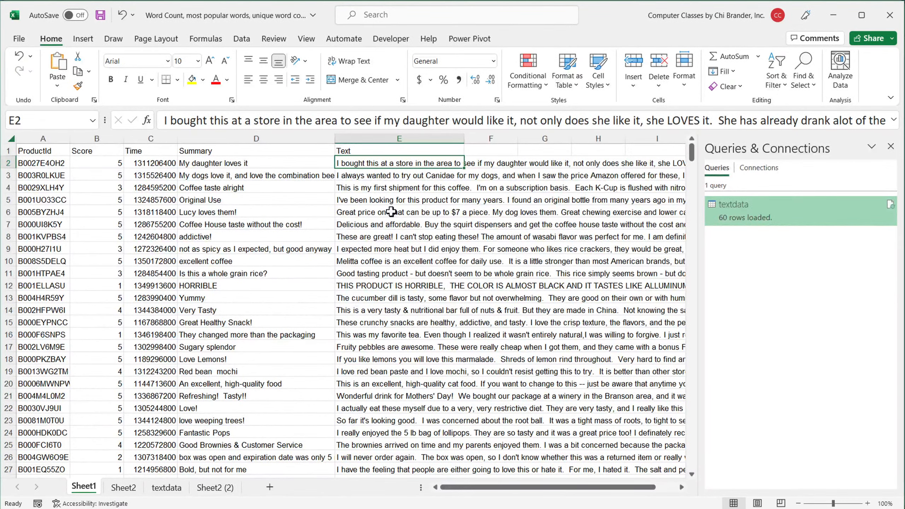
key(ctrl+shift+Down)
key(ctrl+c)
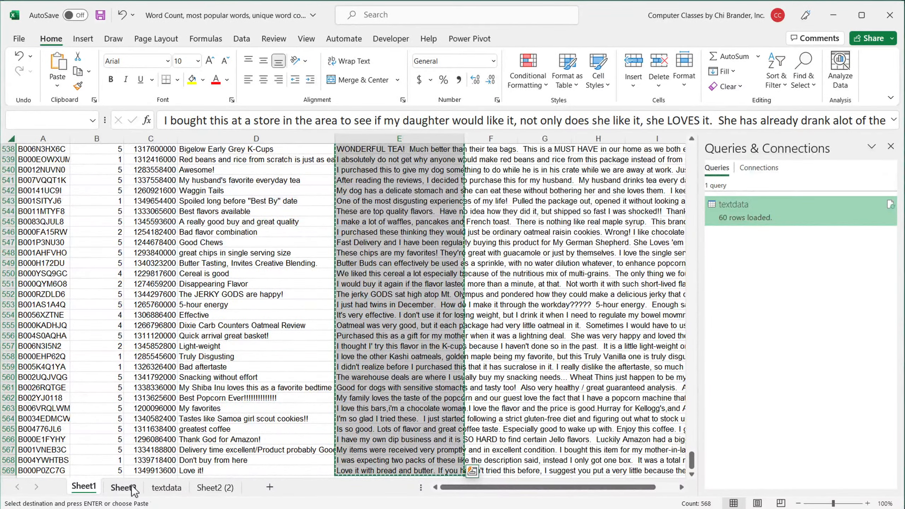
click(215, 487)
click(76, 182)
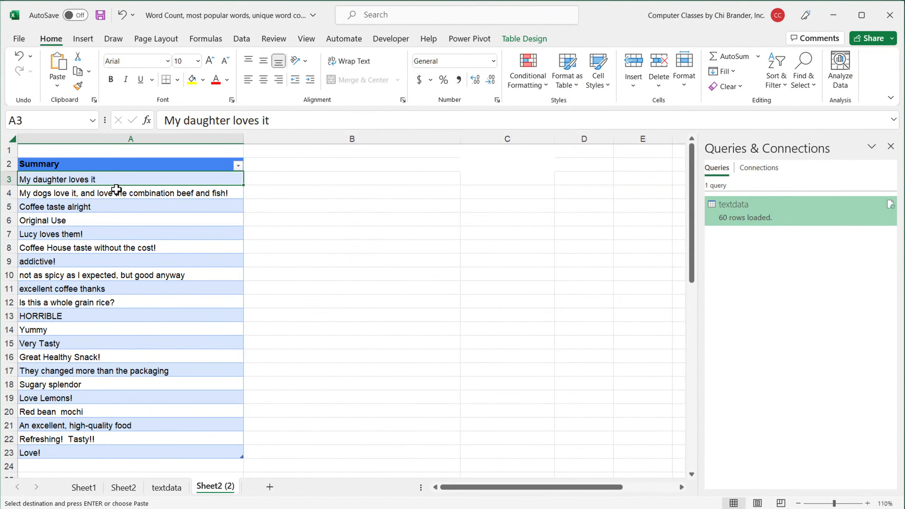
key(ctrl+v)
Check the pasted reviews through the last row of the Summary table, and return to the word counts on textdata.
scroll(112, 271, down, 20)
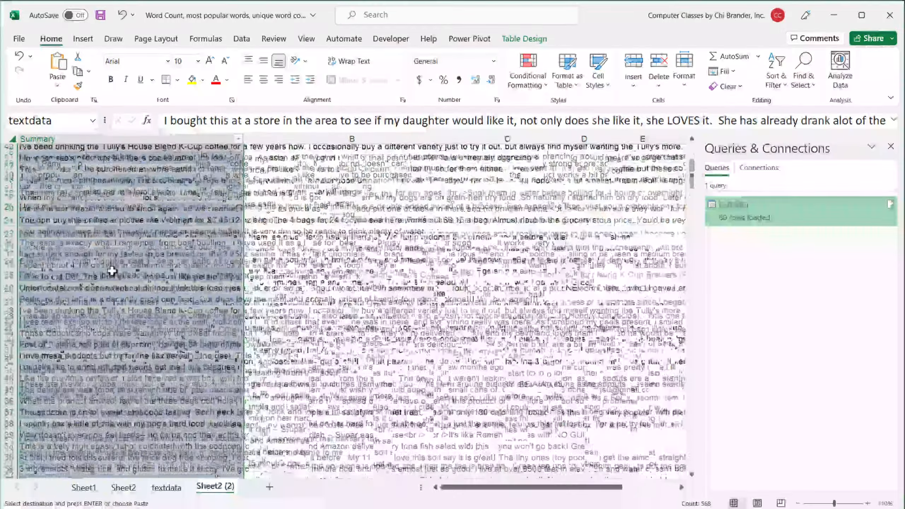
click(100, 249)
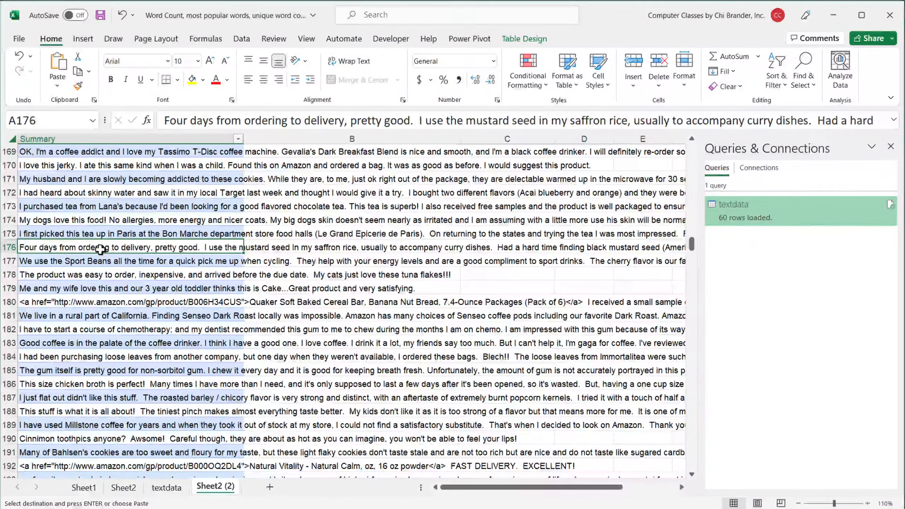
key(ctrl+Down)
key(Down)
key(Down)
key(Down)
key(Up)
key(Up)
key(Up)
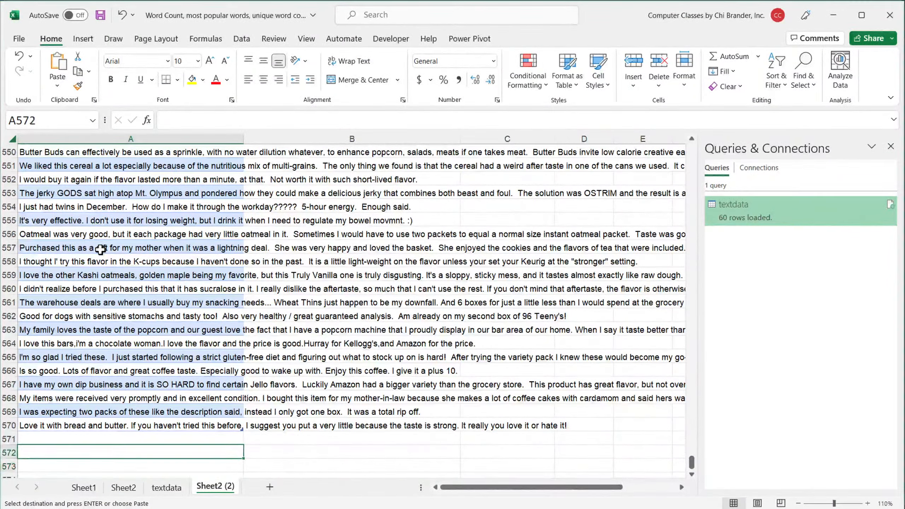
key(alt)
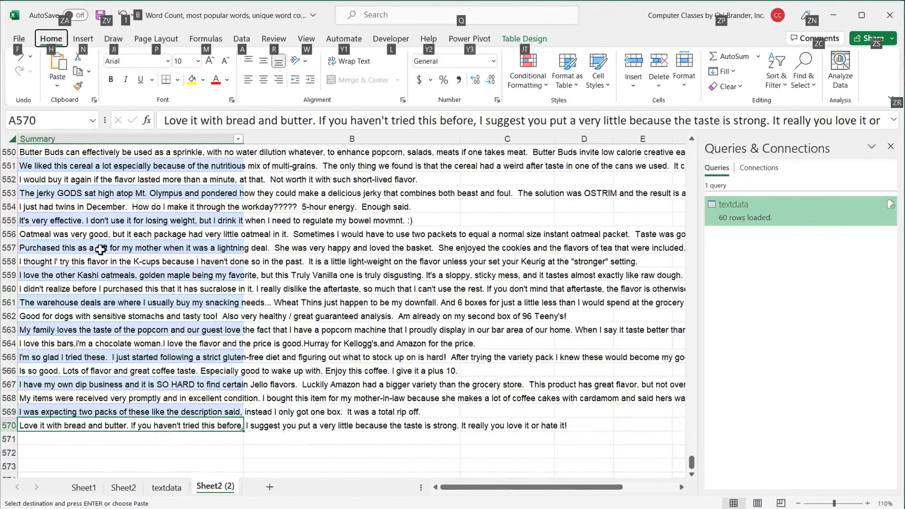
click(100, 249)
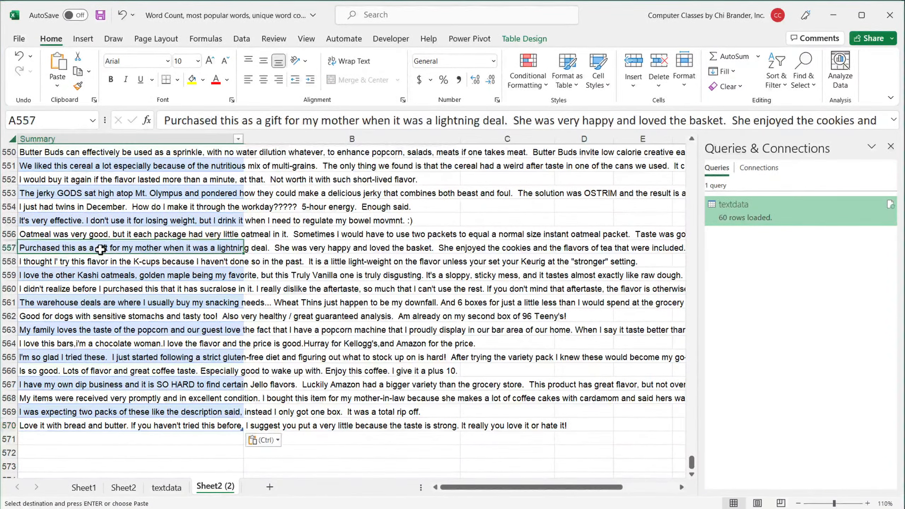
key(ctrl+Down)
key(ctrl+Home)
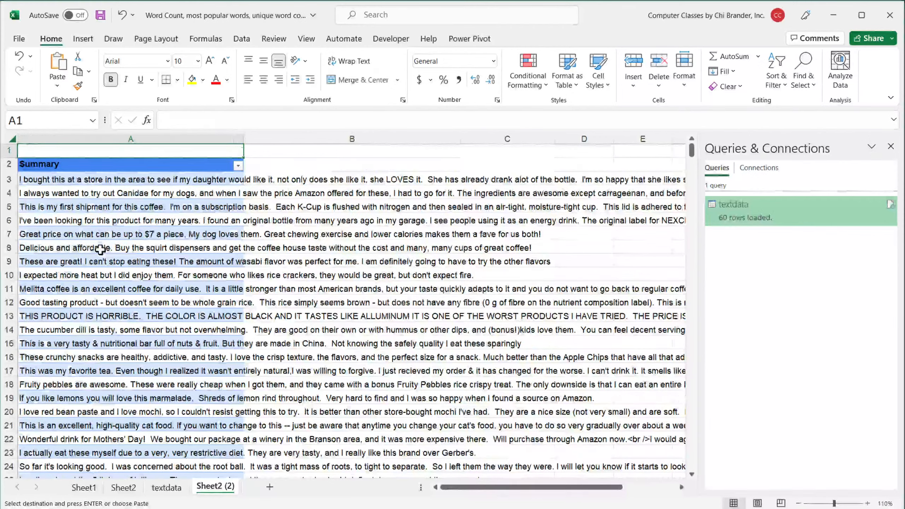
click(108, 180)
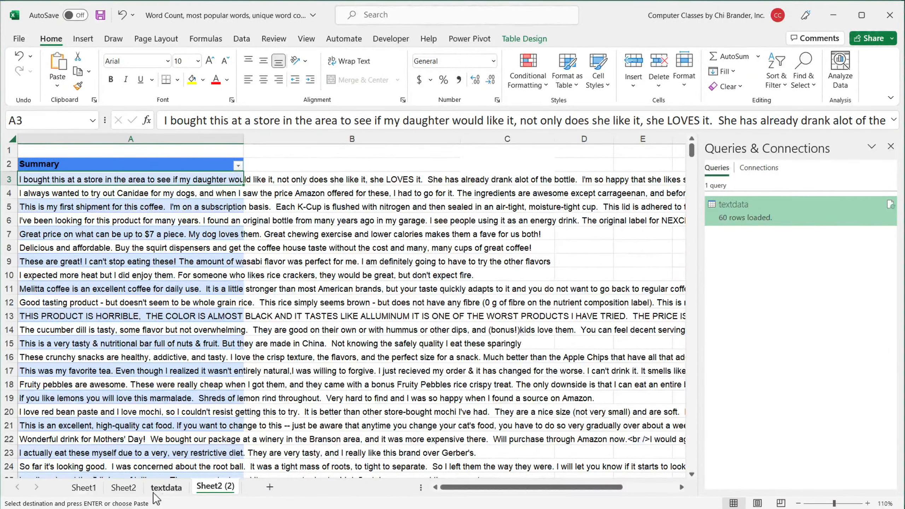
click(167, 488)
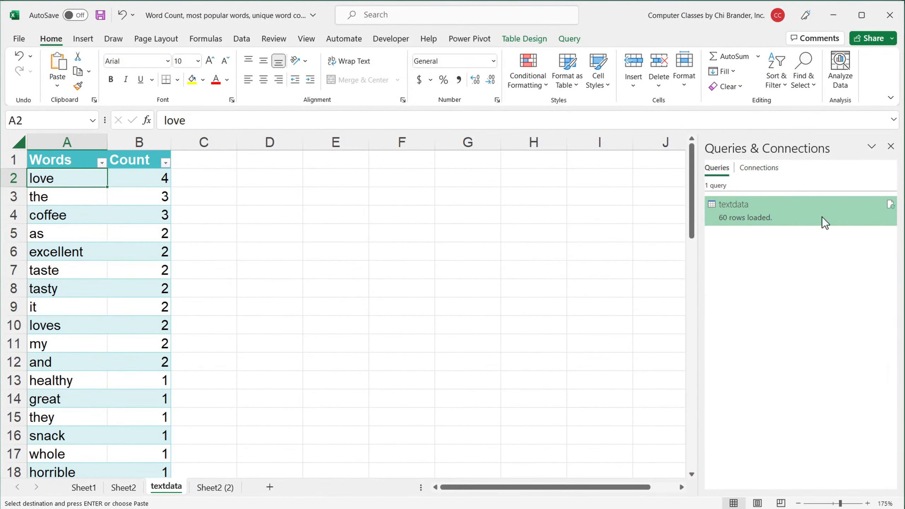
Refresh the textdata query to rebuild the Words and Count table from the pasted reviews.
mouse_move(891, 210)
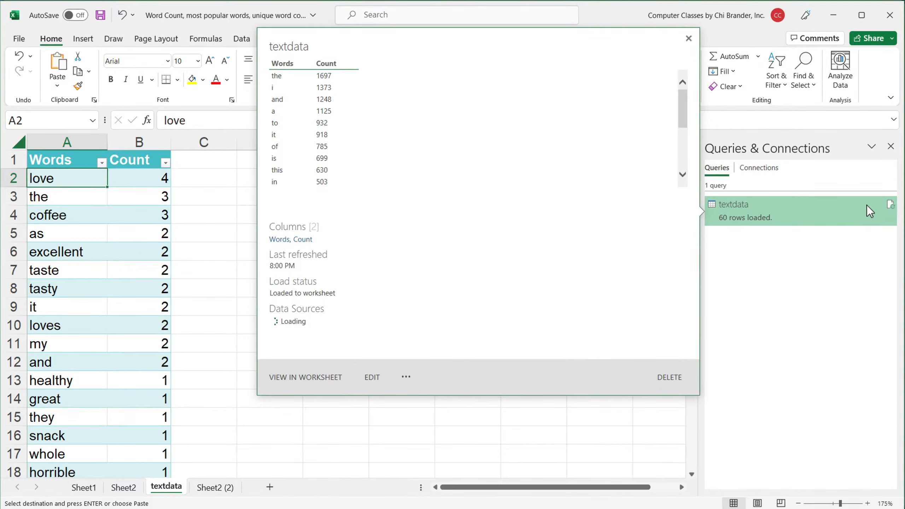
click(891, 204)
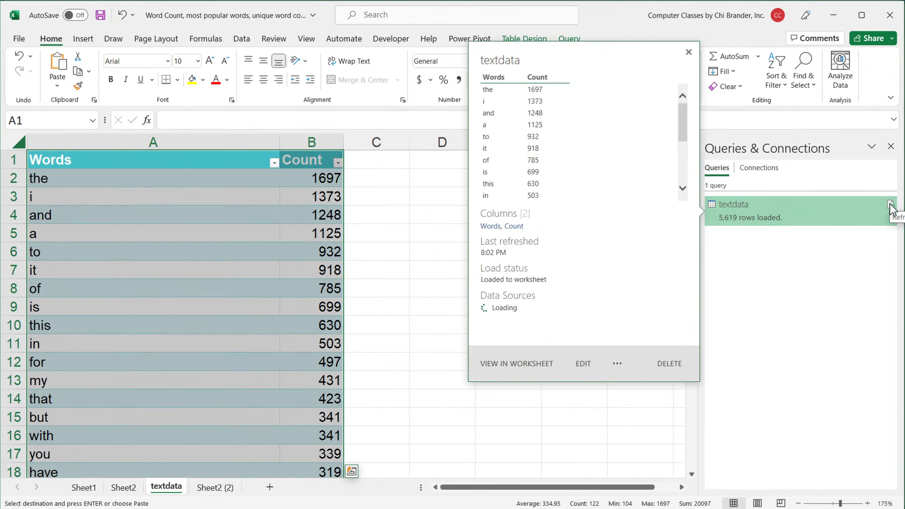
click(178, 230)
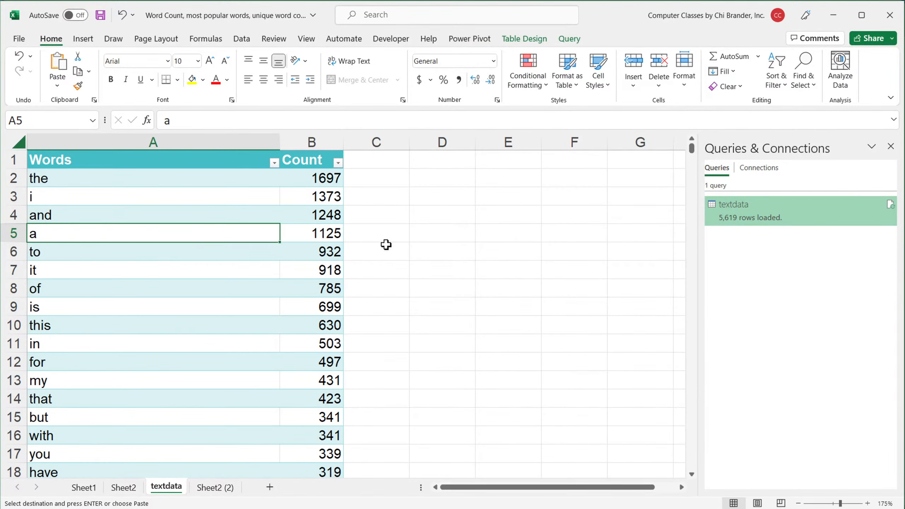
Examine the most frequent words in the refreshed textdata table, checking the stray HTML entries <br and /><br.
click(201, 182)
drag(265, 182, 316, 238)
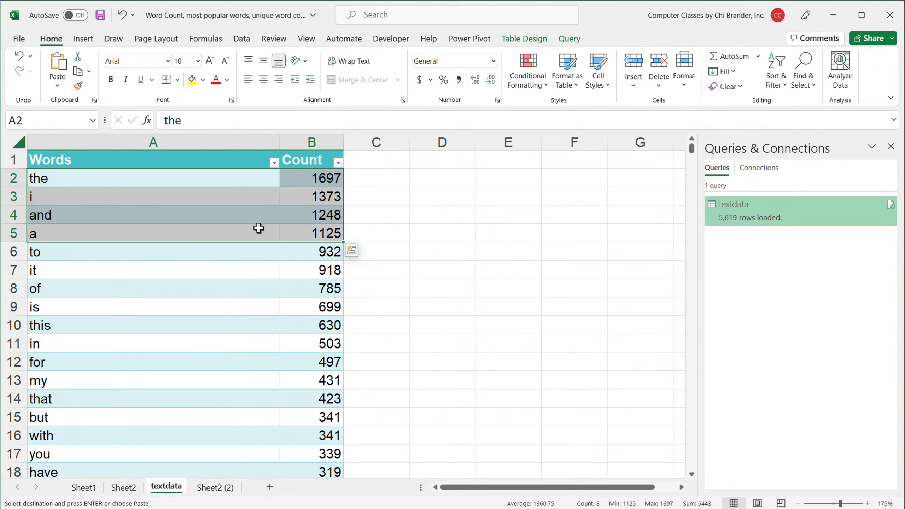
scroll(245, 294, down, 2)
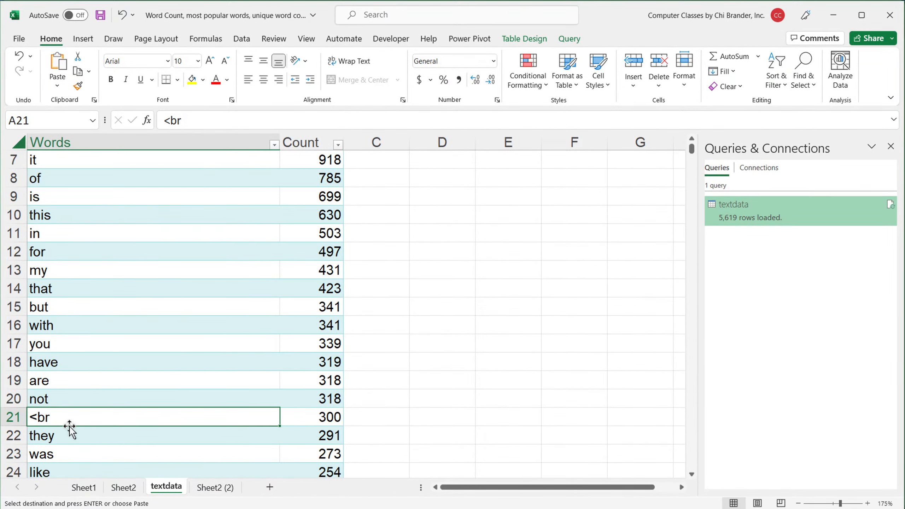
scroll(69, 415, down, 2)
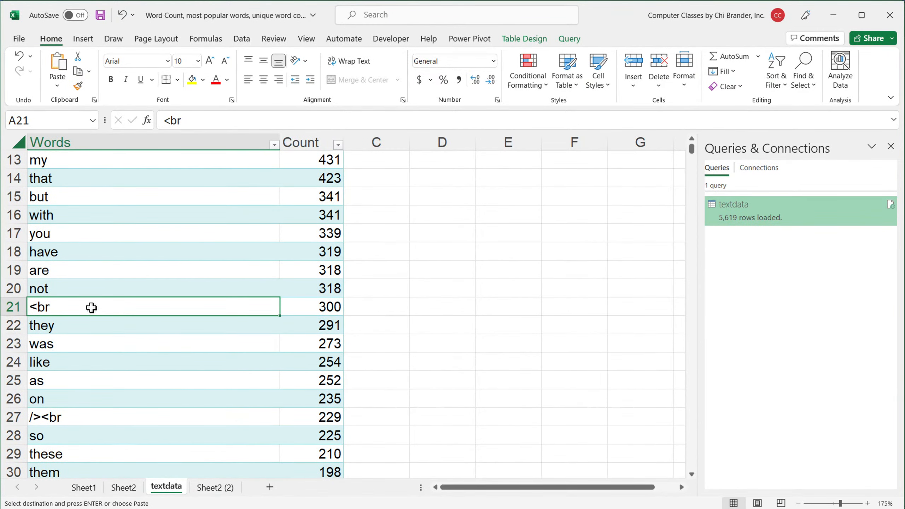
scroll(94, 309, down, 1)
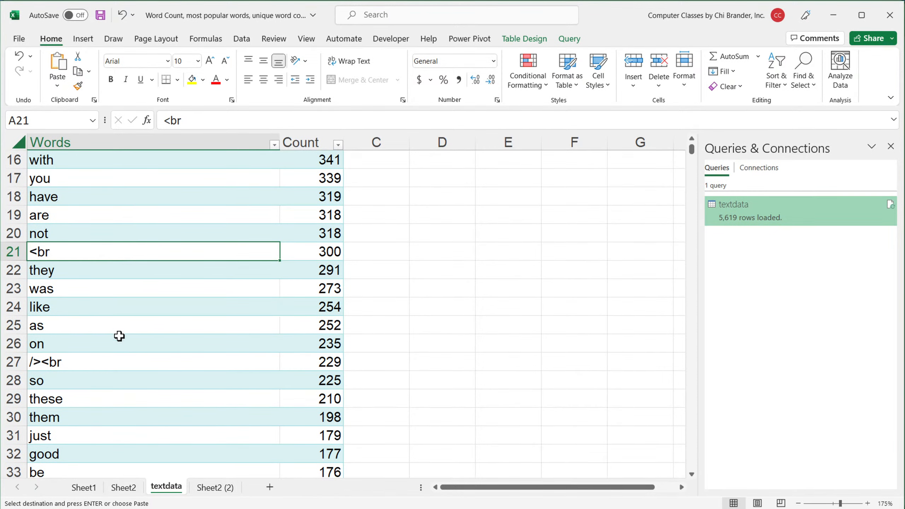
scroll(121, 374, down, 1)
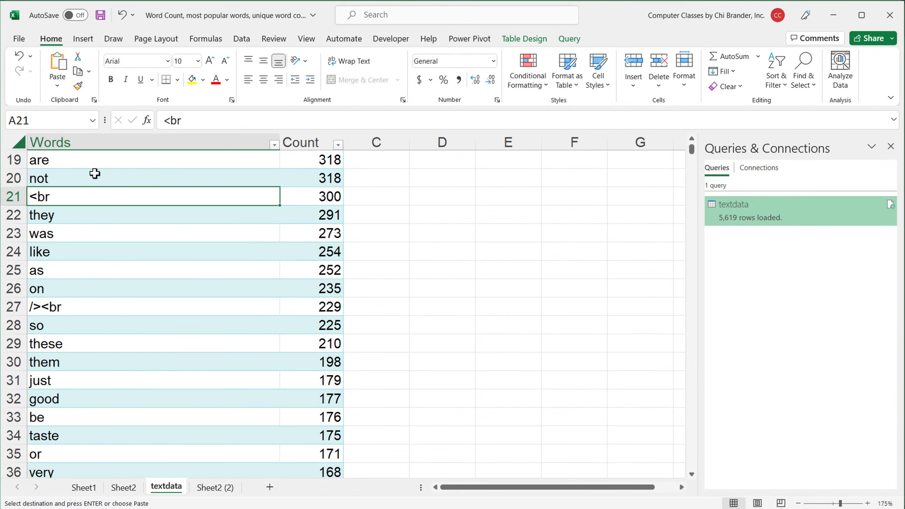
click(84, 310)
Look further down the Words column for non-word entries, checking the lone quotation mark in A105.
scroll(123, 332, down, 2)
scroll(124, 332, down, 6)
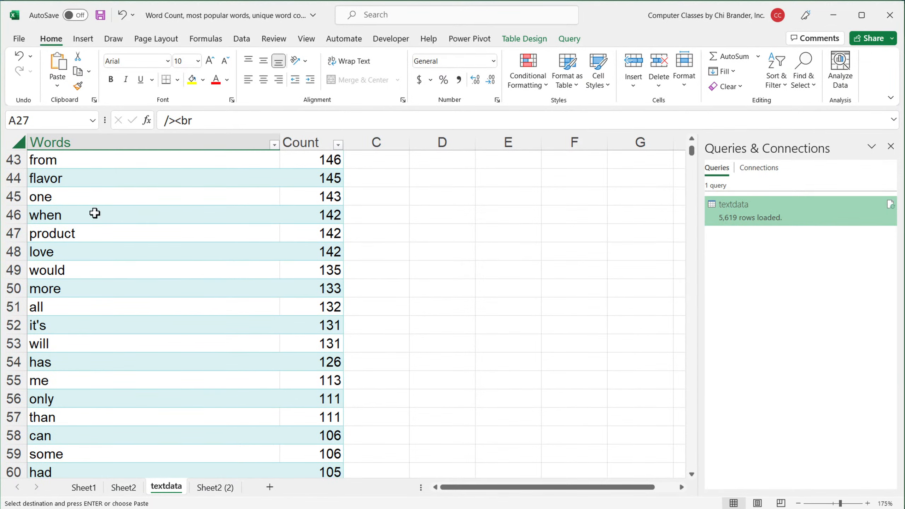
scroll(103, 254, down, 2)
scroll(145, 289, down, 5)
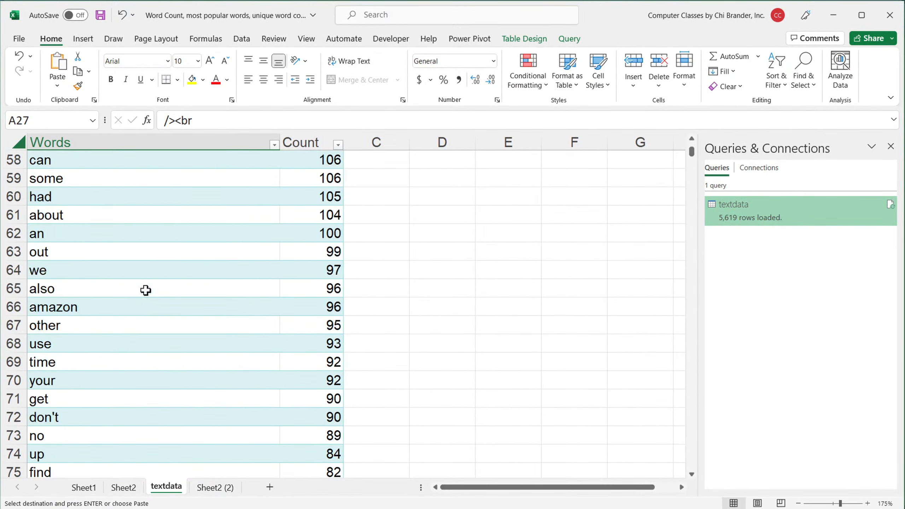
scroll(155, 306, up, 2)
scroll(156, 307, down, 9)
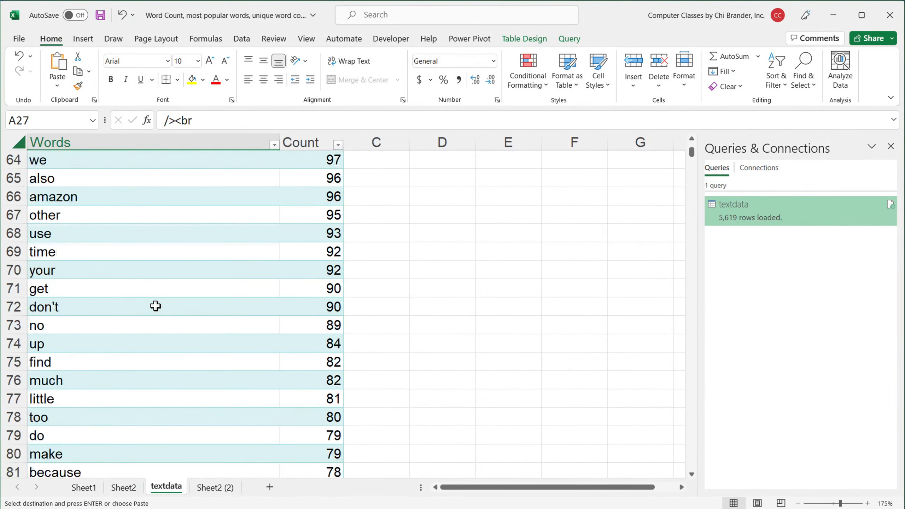
scroll(156, 311, down, 5)
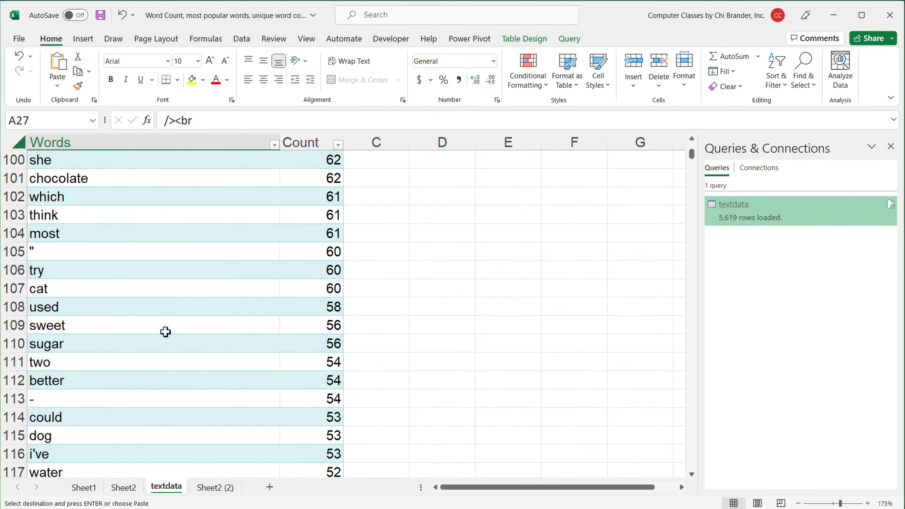
click(46, 253)
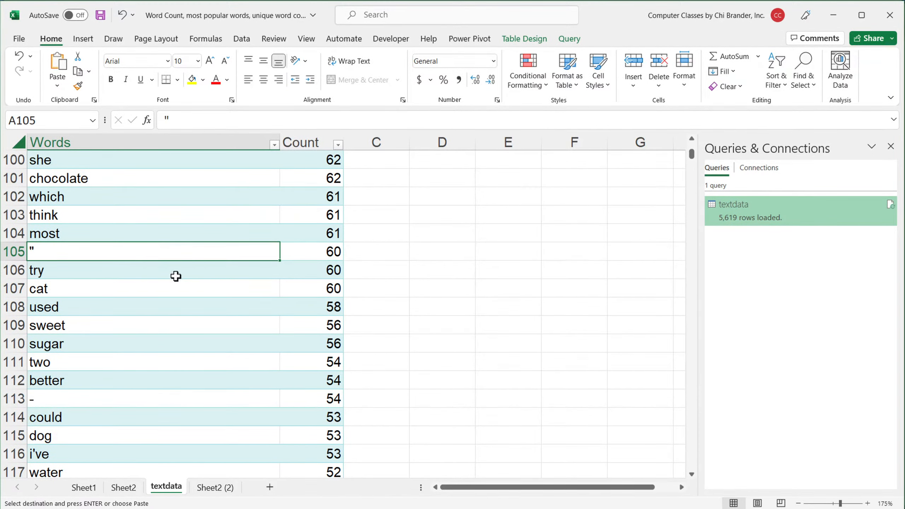
Review the less frequent words down to about row 159, and return to the start of the word list.
scroll(176, 277, up, 5)
scroll(175, 277, down, 4)
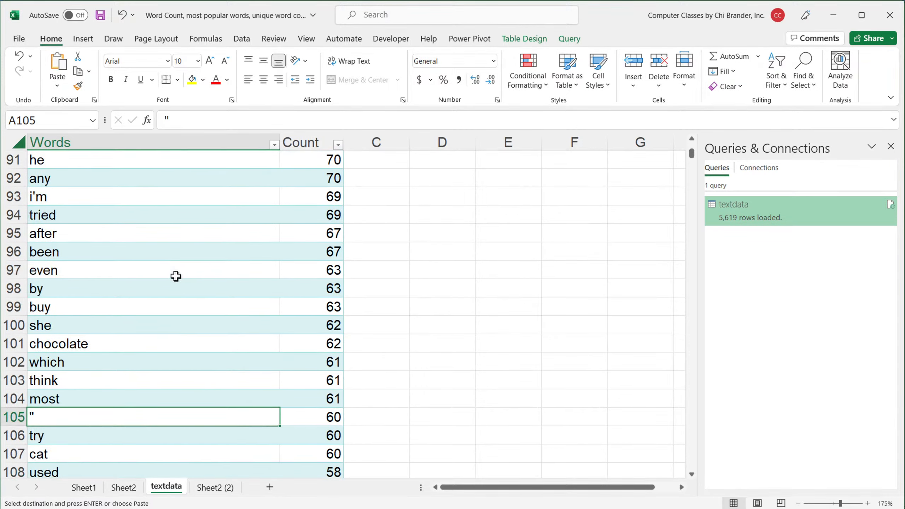
scroll(178, 278, down, 4)
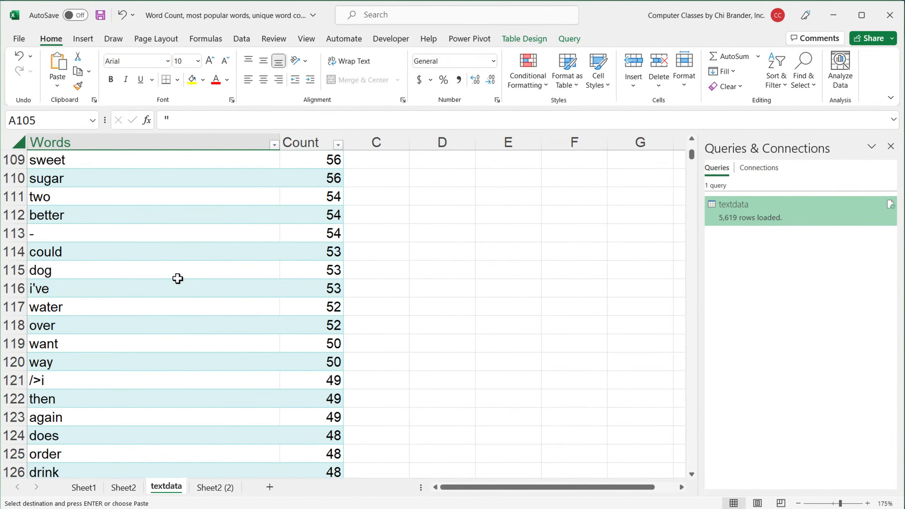
scroll(178, 279, down, 5)
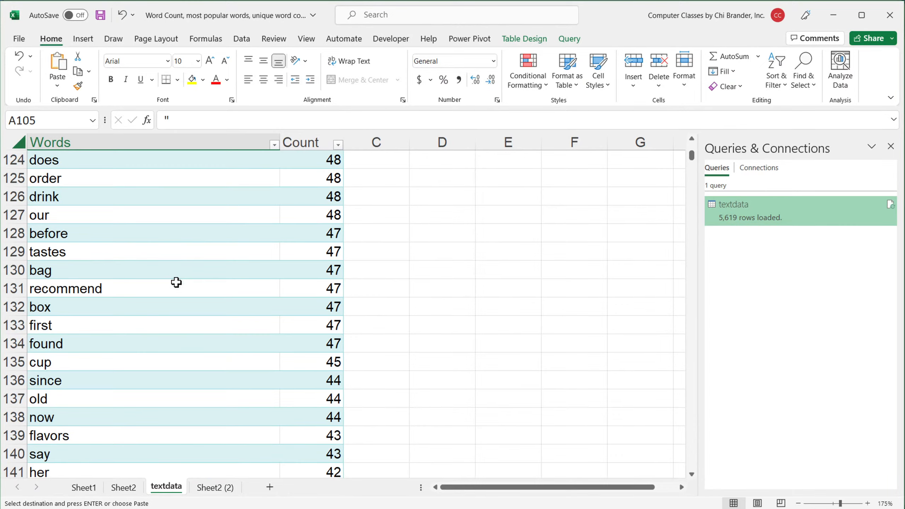
scroll(173, 286, up, 1)
scroll(174, 286, down, 7)
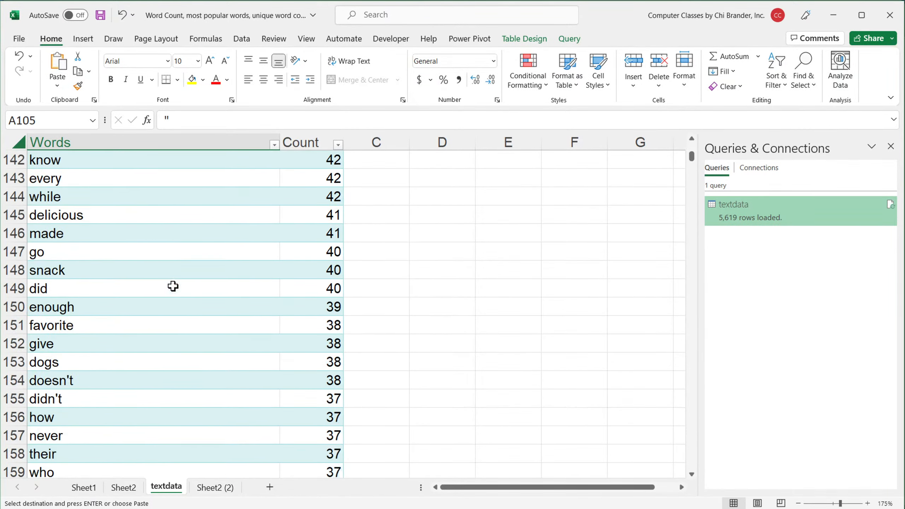
scroll(173, 288, up, 6)
scroll(172, 289, up, 20)
scroll(170, 288, down, 6)
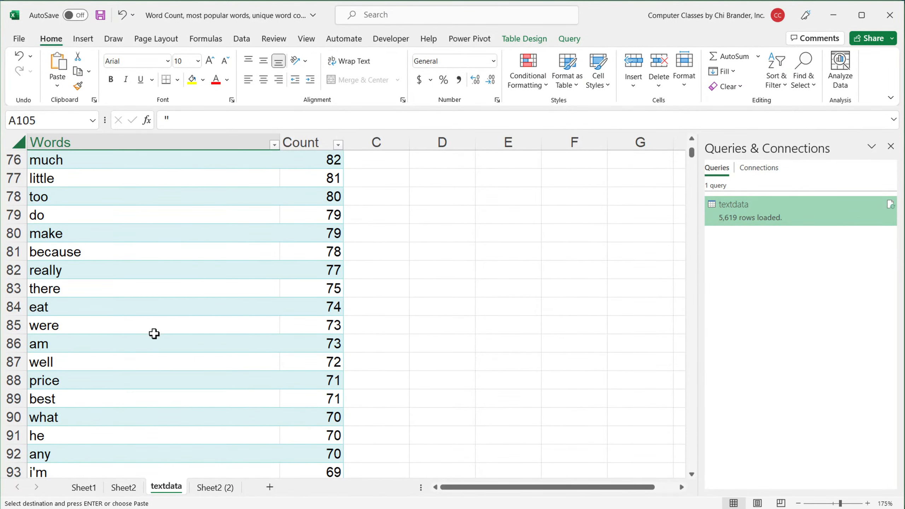
scroll(151, 335, up, 6)
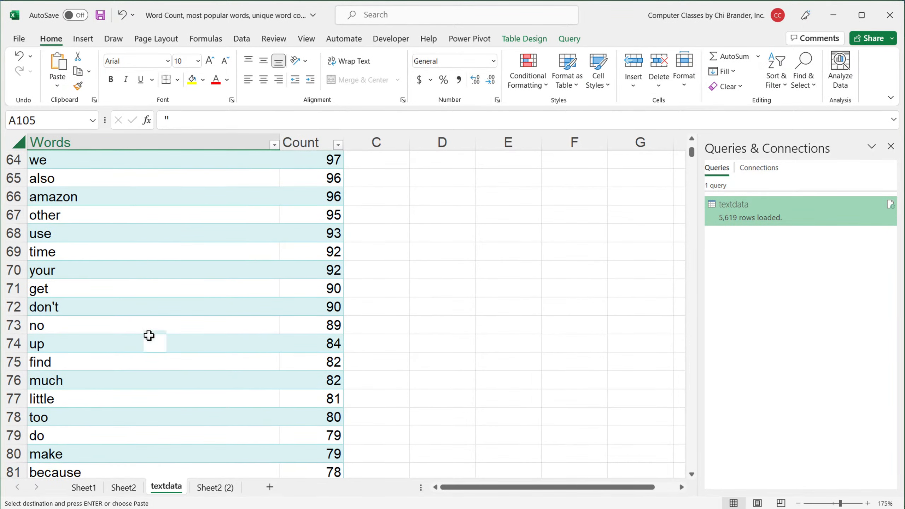
scroll(149, 336, up, 3)
scroll(150, 336, up, 18)
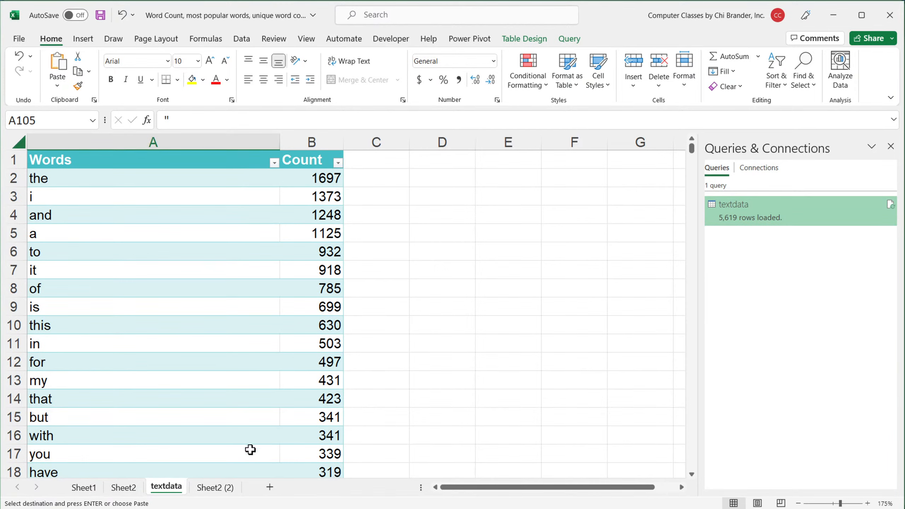
Inspect the original Summary texts on Sheet2, checking the hyphen in high-quality in A21 without changing the cell.
click(126, 488)
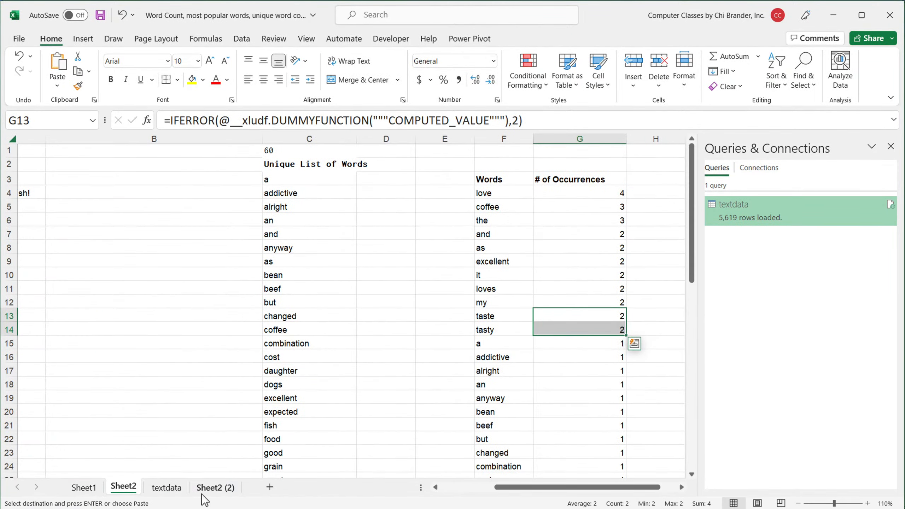
click(215, 492)
click(123, 487)
drag(519, 486, 501, 494)
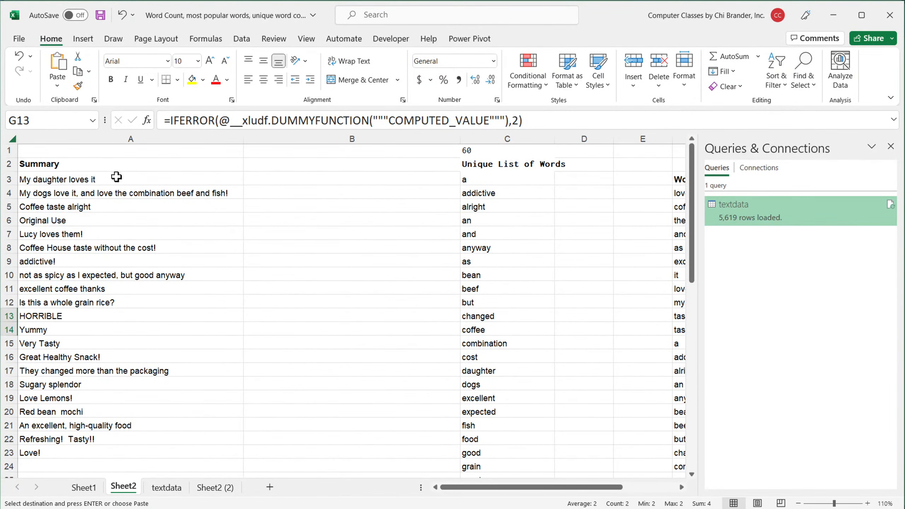
double_click(80, 431)
double_click(80, 427)
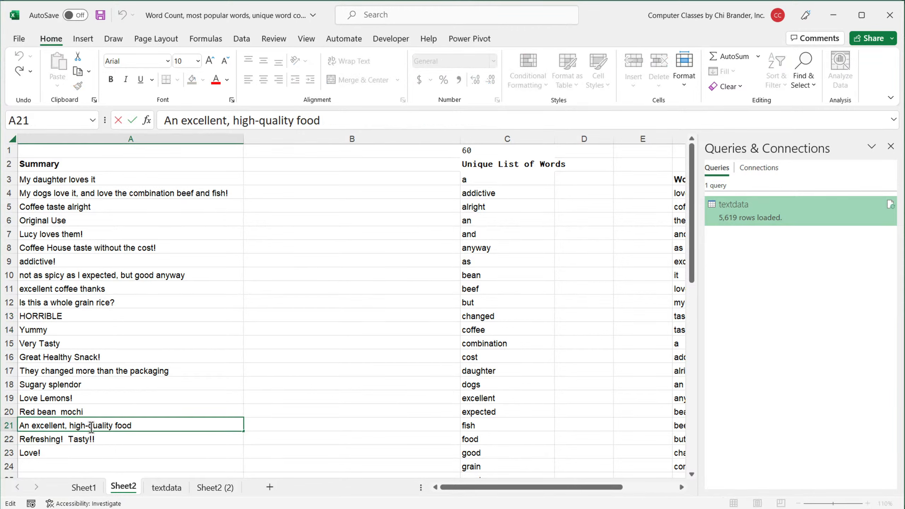
drag(84, 427, 93, 427)
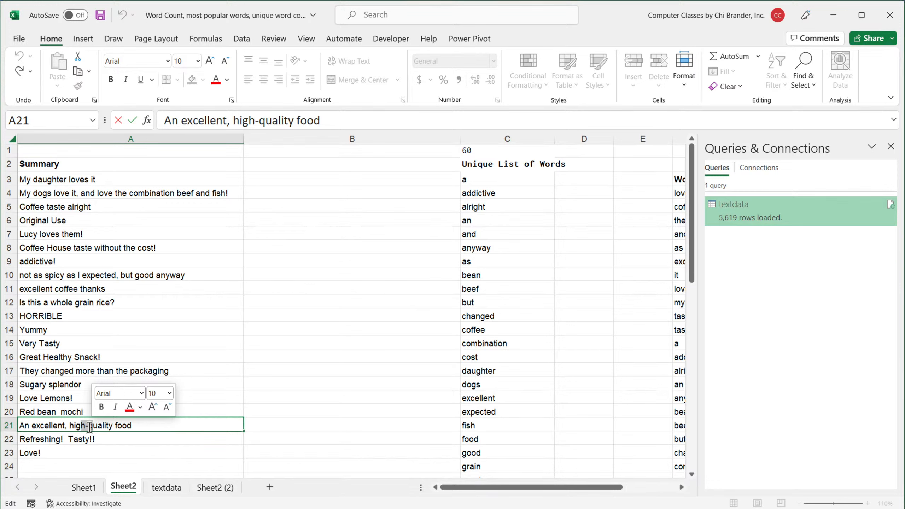
click(89, 426)
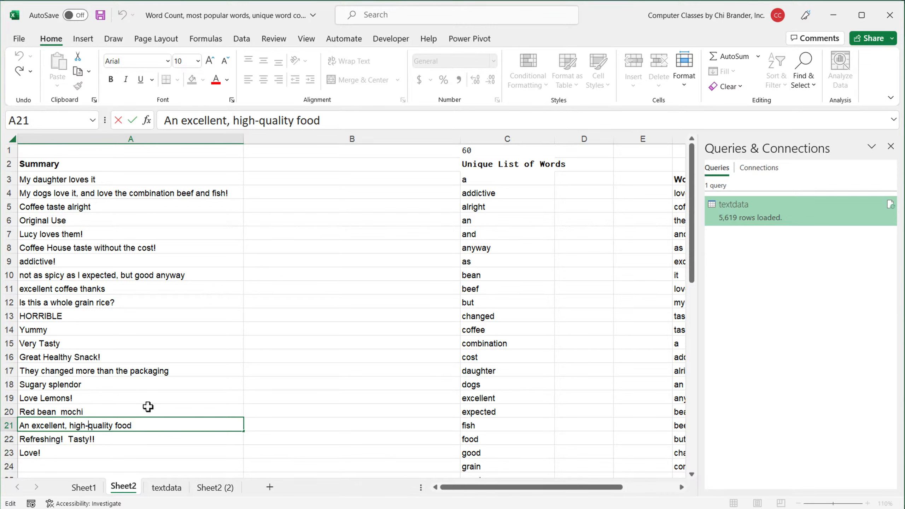
click(144, 443)
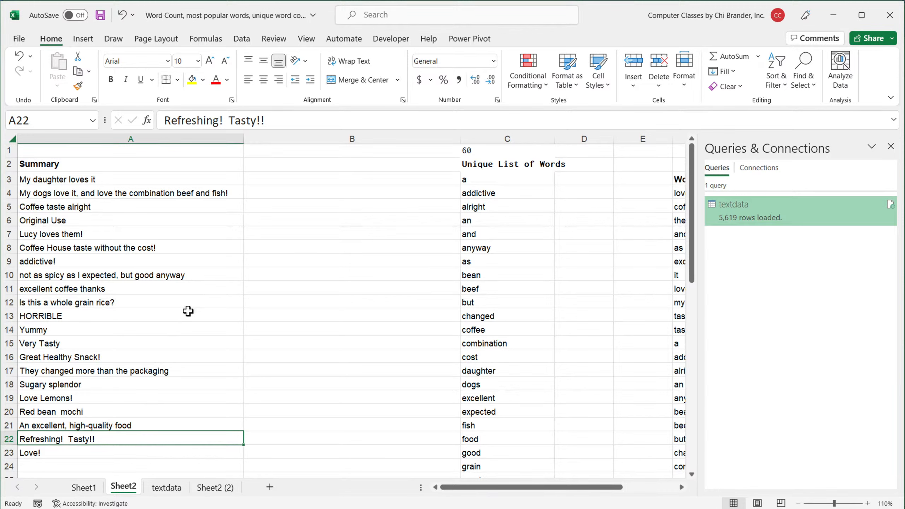
click(164, 218)
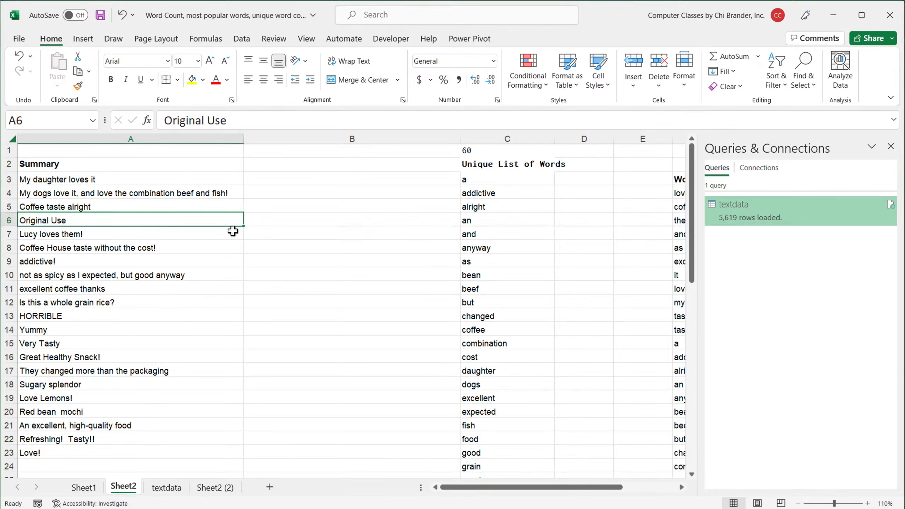
click(124, 153)
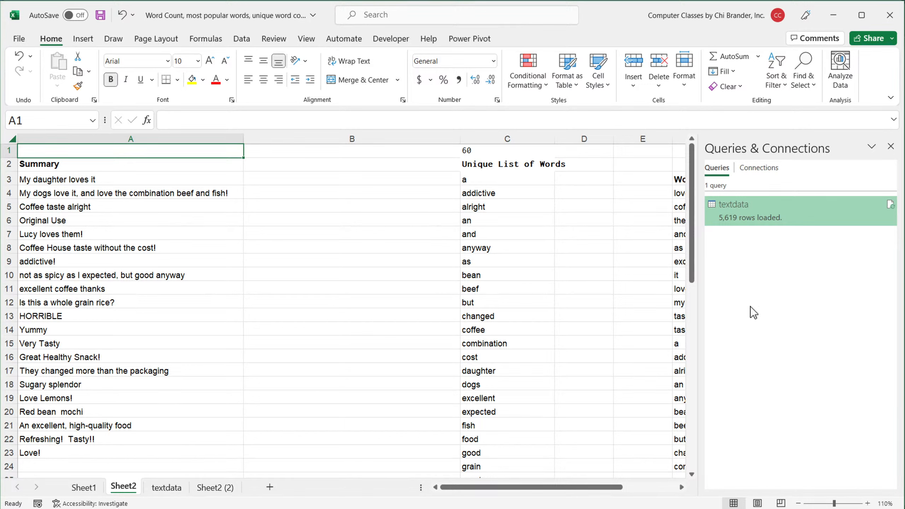
Review the word frequencies on textdata again, highlighting the counts in B41:B51, and return to the start of the table.
mouse_move(738, 208)
click(163, 489)
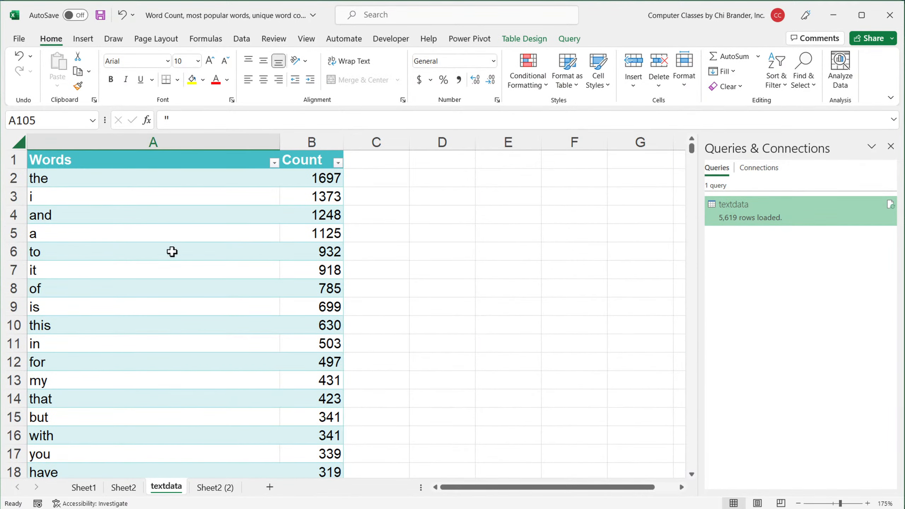
scroll(172, 255, down, 5)
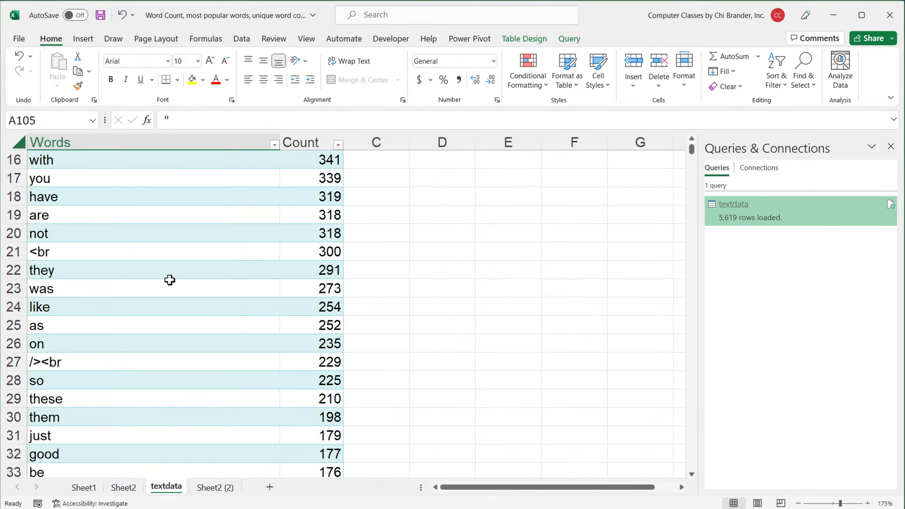
scroll(169, 281, down, 4)
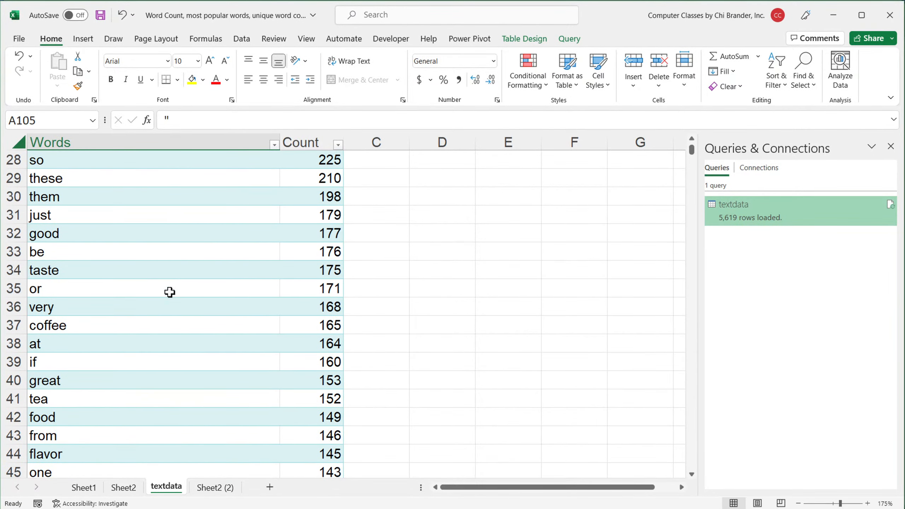
scroll(172, 293, down, 4)
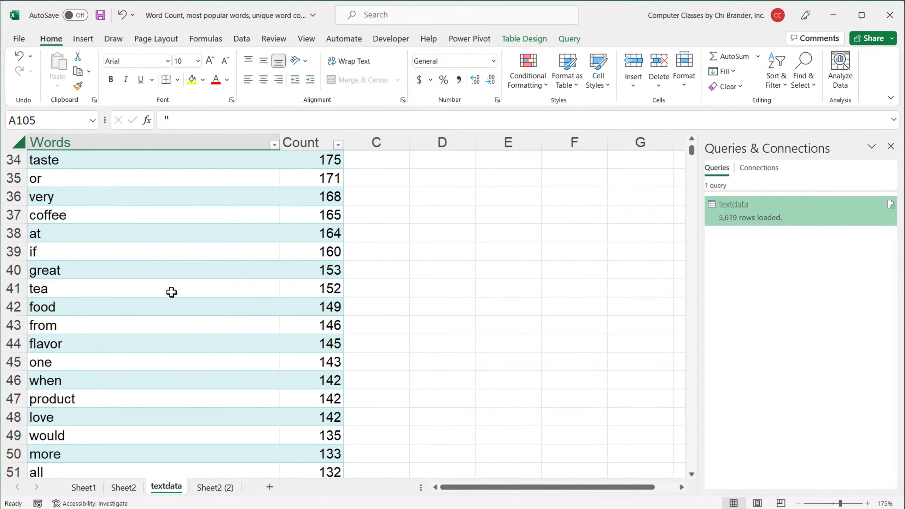
drag(323, 178, 329, 361)
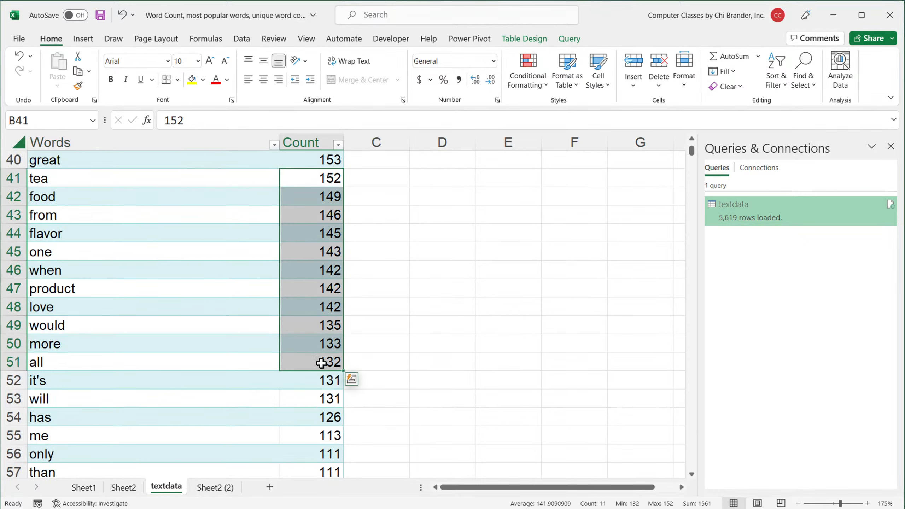
scroll(210, 345, down, 2)
scroll(210, 345, down, 1)
scroll(192, 285, up, 16)
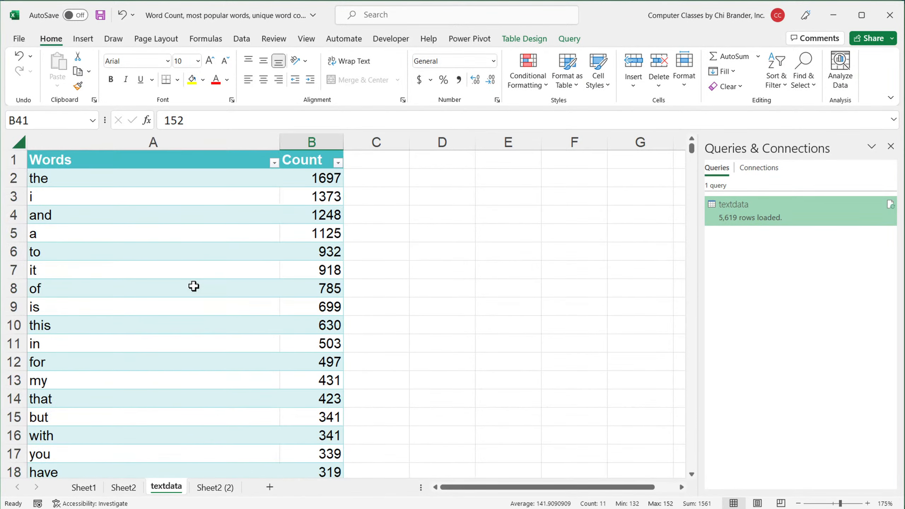
Open the textdata query for editing and show its full M code in the Advanced Editor.
click(297, 210)
right_click(753, 209)
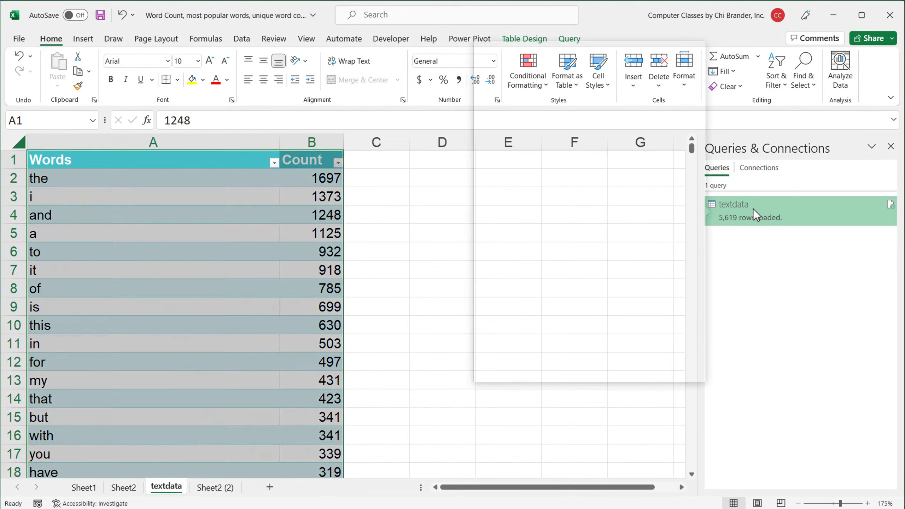
click(787, 242)
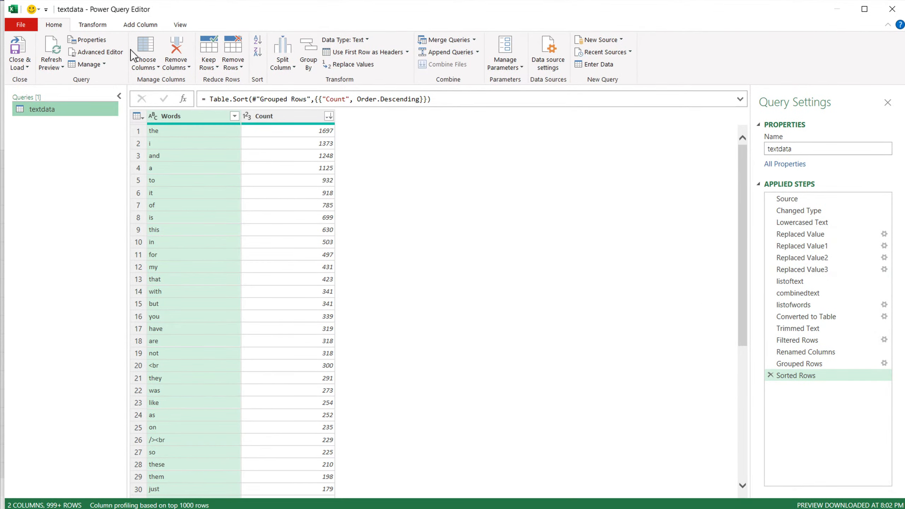
click(99, 53)
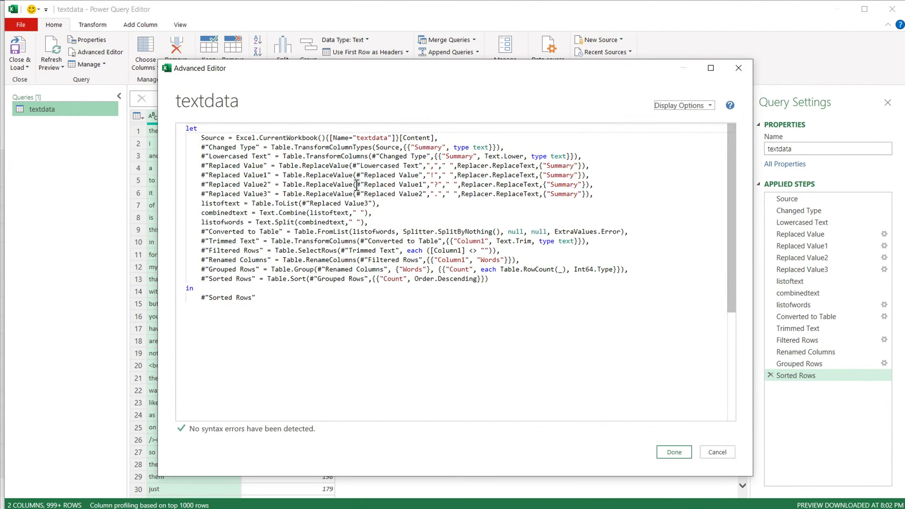
Examine the four Replaced Value lines in the M code, checking which punctuation each one replaces with a space.
drag(187, 165, 605, 195)
click(604, 195)
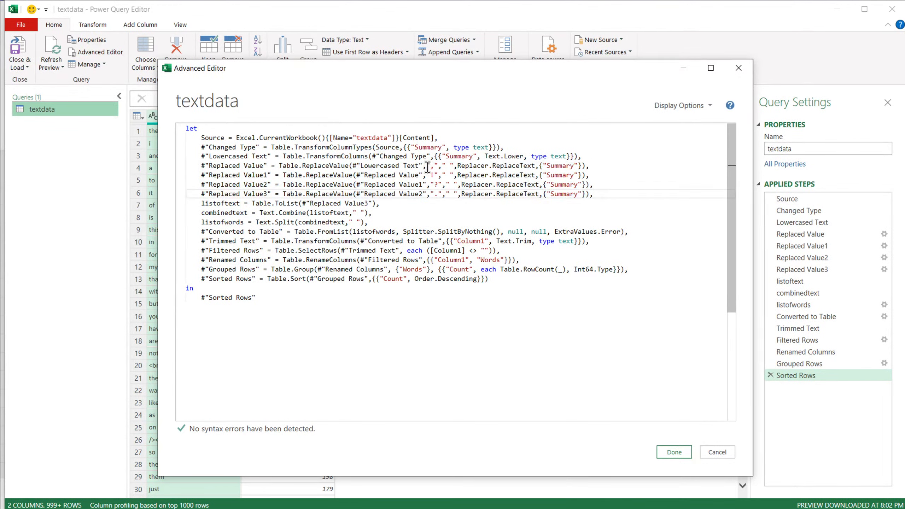
drag(427, 165, 456, 194)
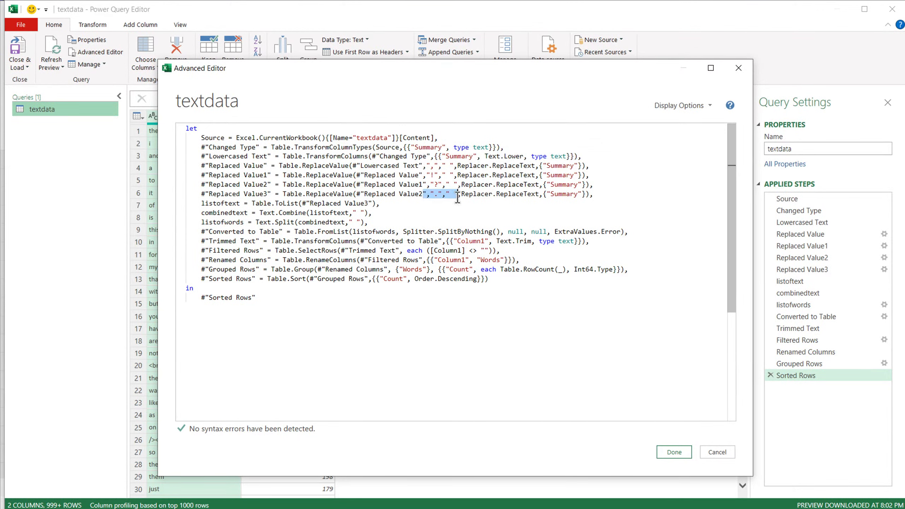
click(607, 194)
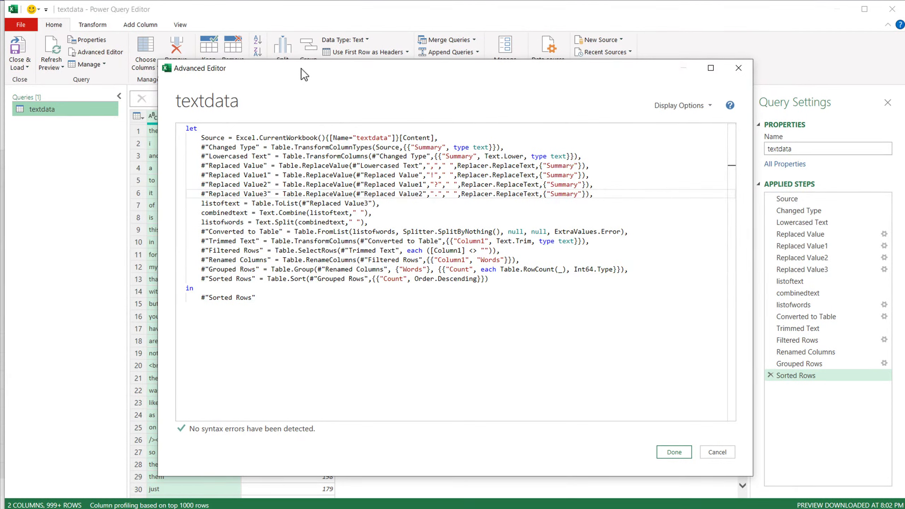
drag(210, 68, 211, 63)
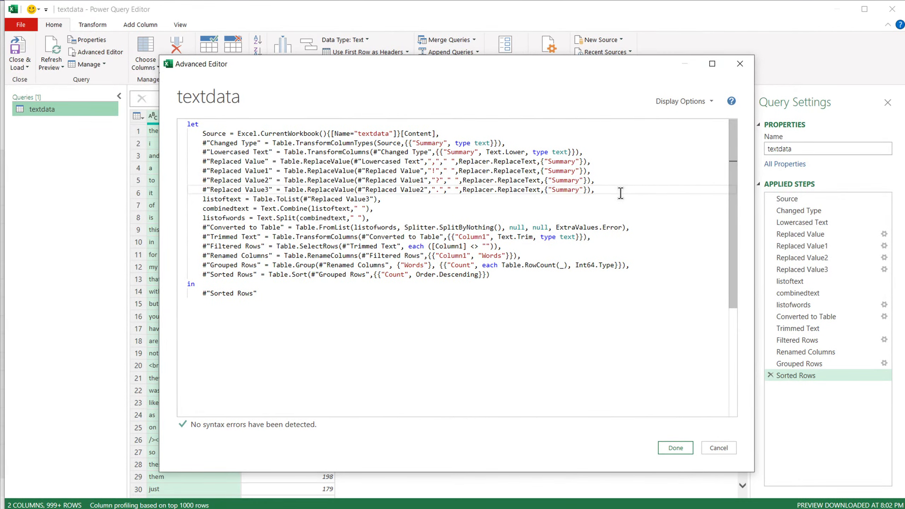
Duplicate the #"Replaced Value3" line of the M code onto a new line directly above listoftext.
key(Return)
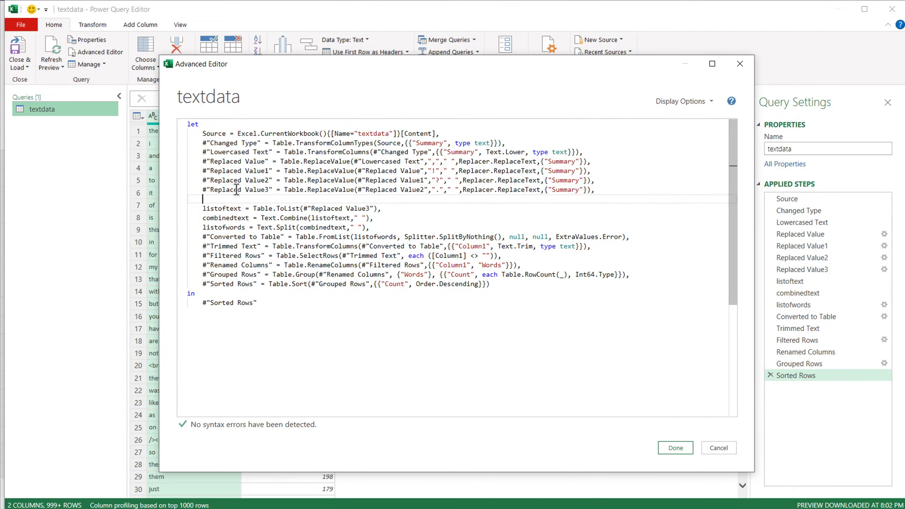
click(328, 208)
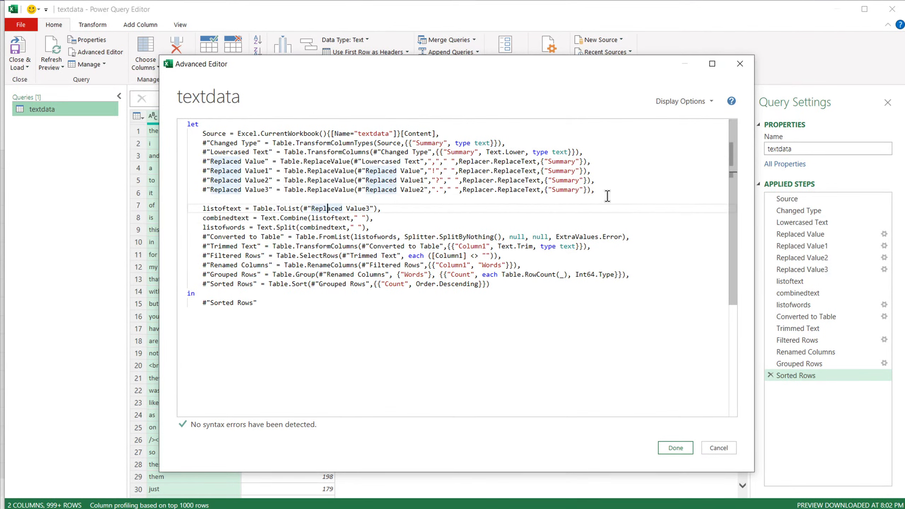
drag(601, 189, 204, 190)
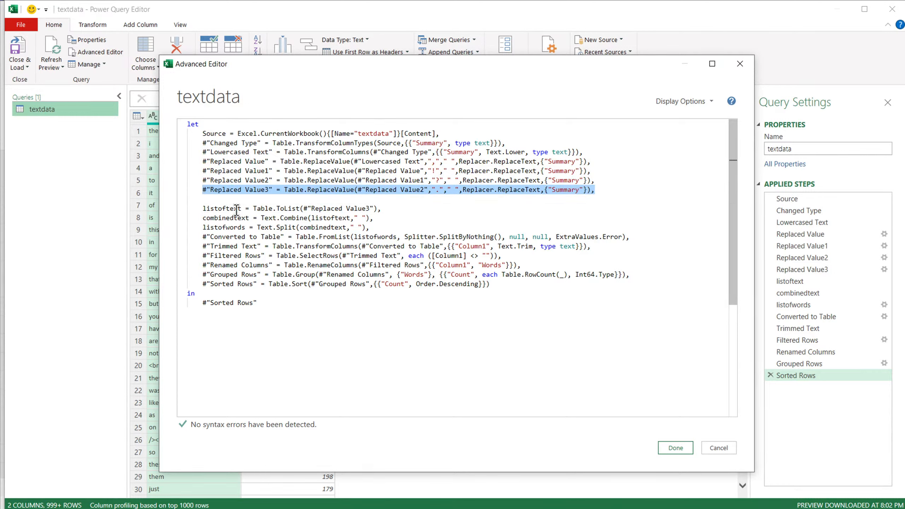
click(225, 199)
text(#"Replaced Value3" = Table.ReplaceValue(#"Replaced Value2","."," ",Replacer.ReplaceText,{"Summary"}),)
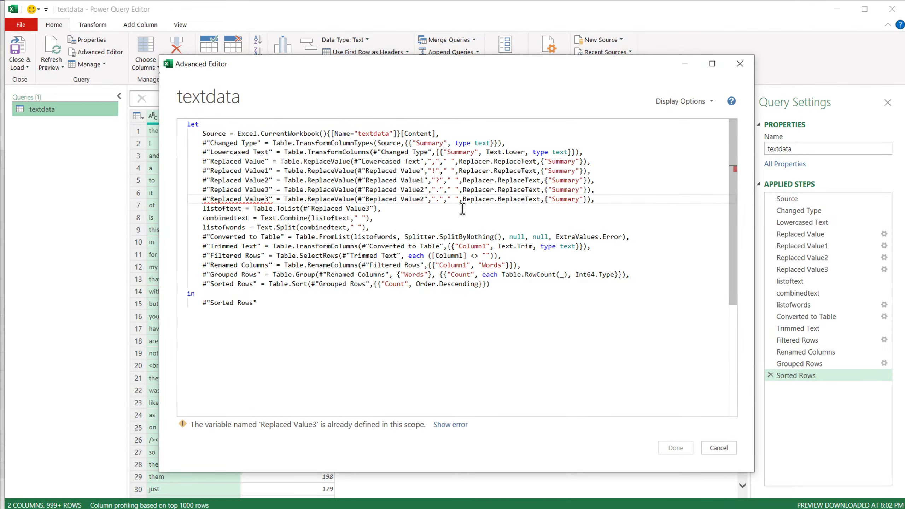
Make the duplicated line replace "-" with a space and use #"Replaced Value3" as its input table.
click(438, 199)
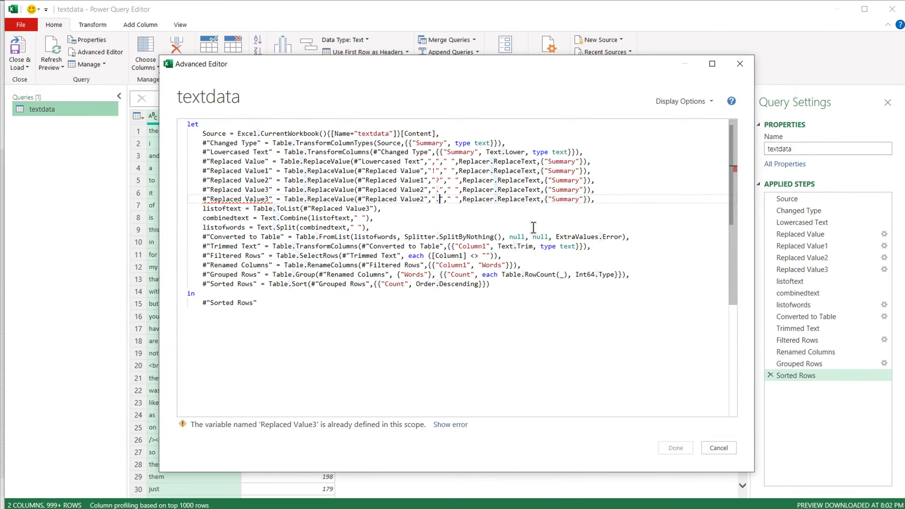
key(BackSpace)
text(-)
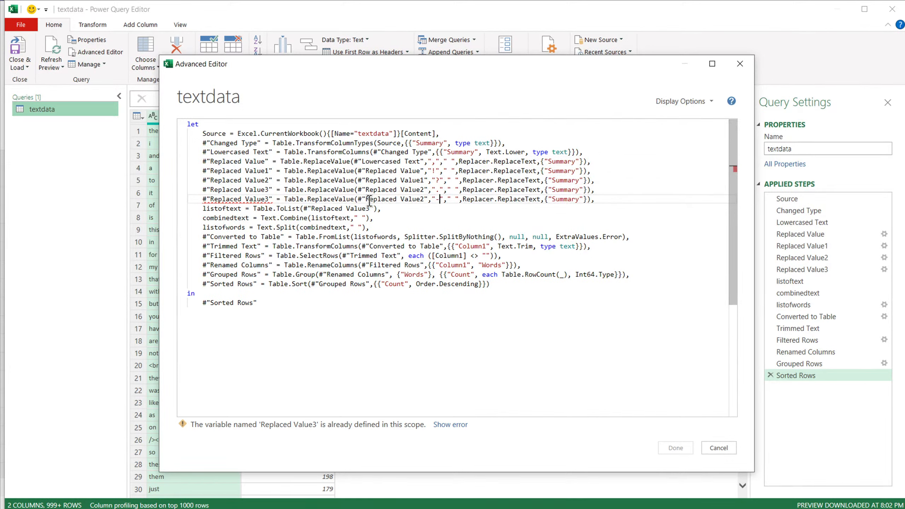
drag(358, 200, 428, 200)
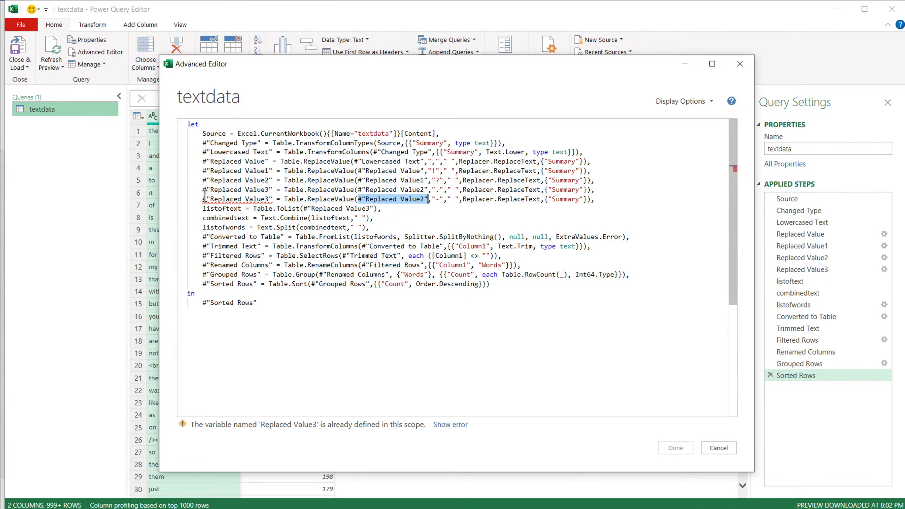
drag(203, 189, 272, 192)
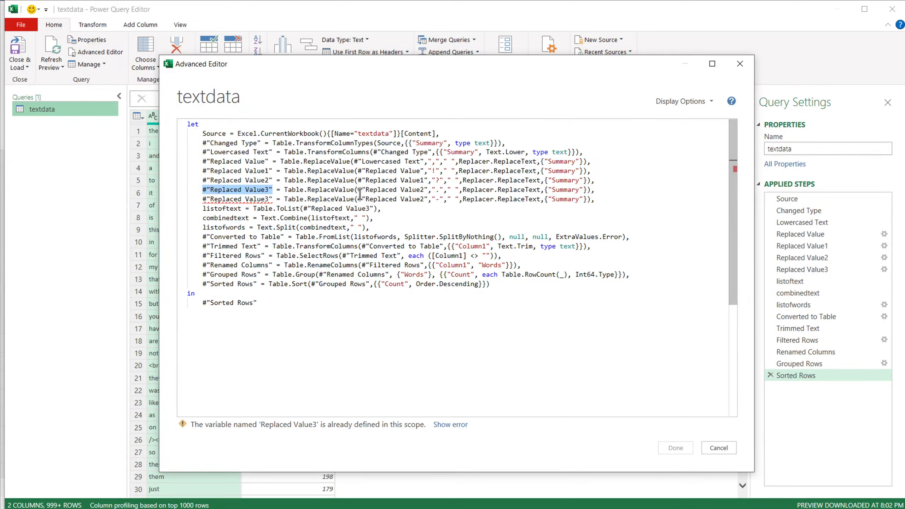
drag(358, 199, 426, 198)
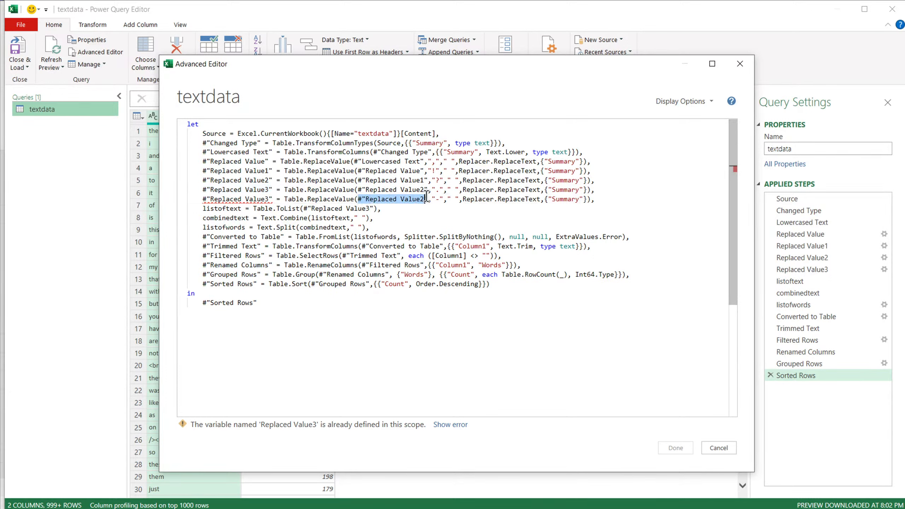
text(#"Replaced Value3")
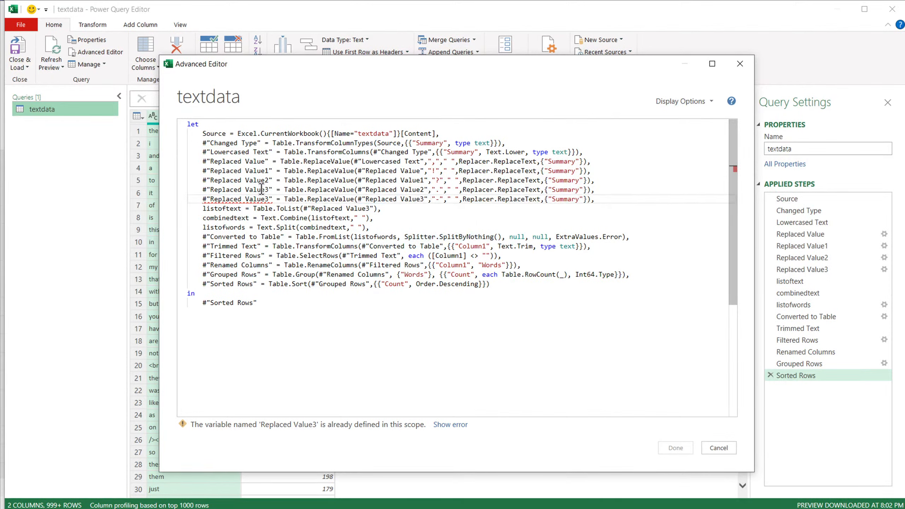
Rename the duplicated hyphen replacement step to #"Replaced Value4" in the M code.
click(403, 199)
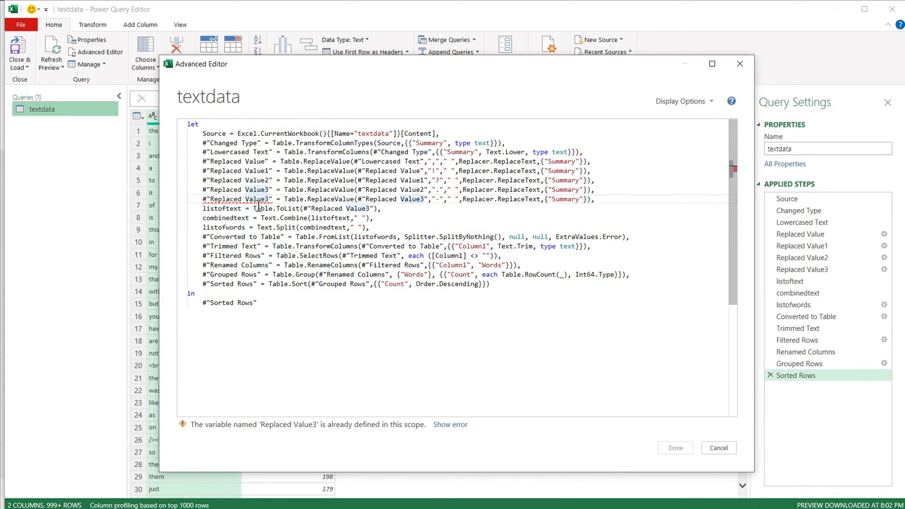
mouse_move(273, 199)
mouse_down()
mouse_move(211, 199)
mouse_move(272, 199)
mouse_up()
click(202, 199)
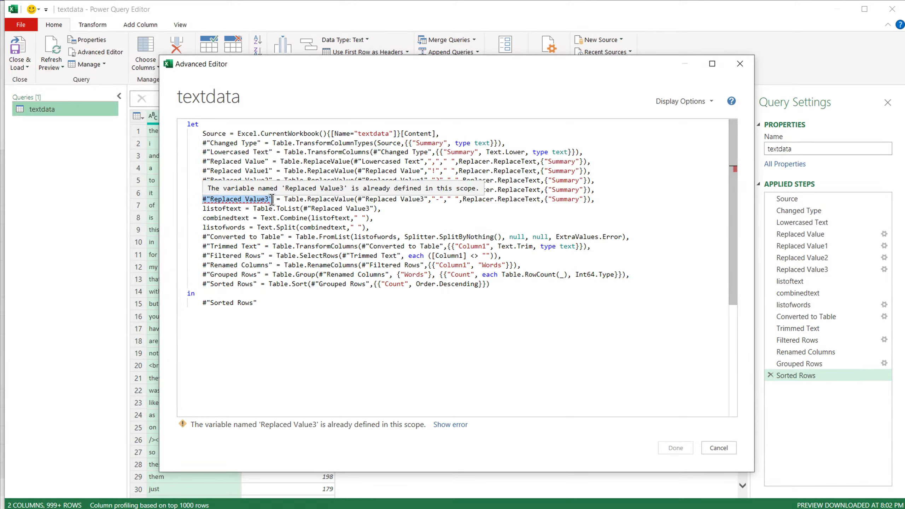
click(270, 199)
key(BackSpace)
text(4)
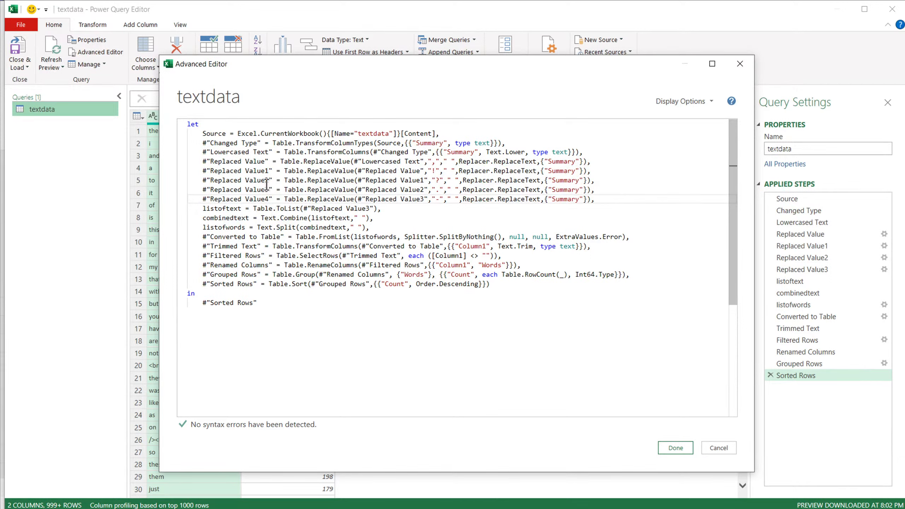
Point the listoftext step's Table.ToList at #"Replaced Value4" and apply the edited M code to the query.
drag(202, 199, 272, 200)
key(ctrl+c)
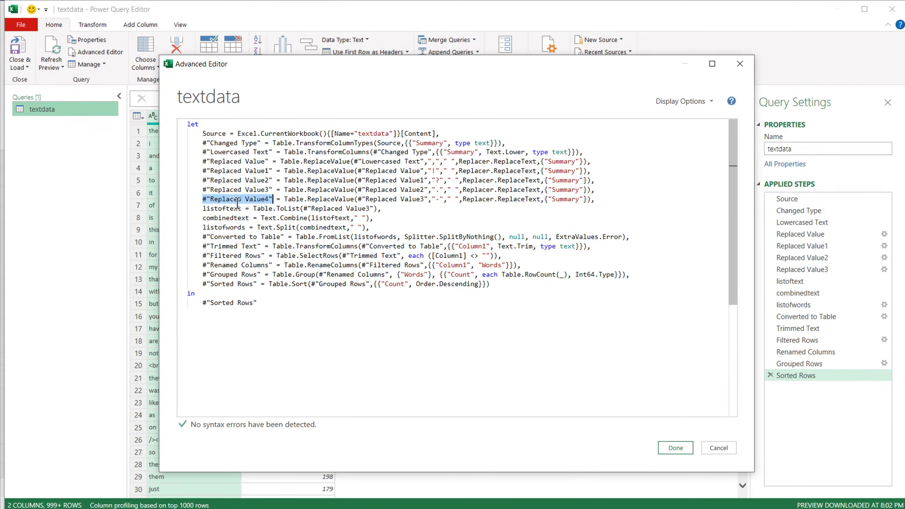
drag(303, 209, 370, 208)
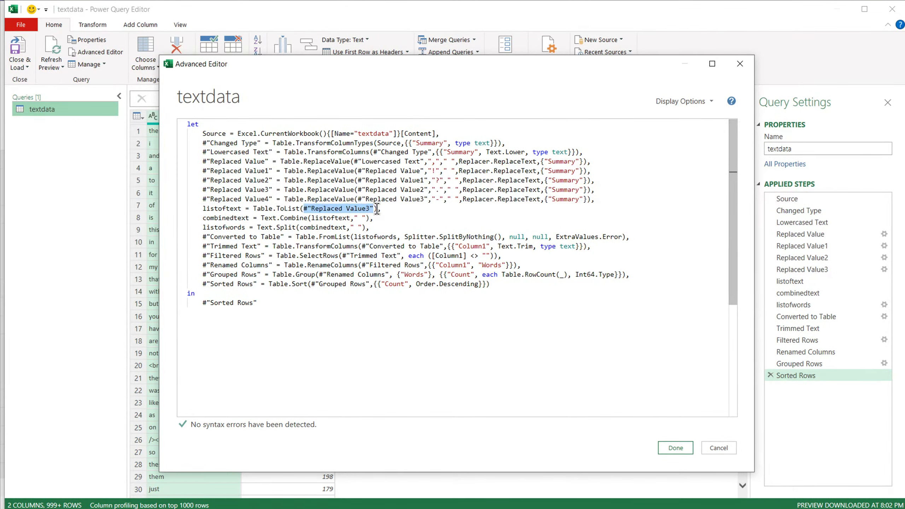
key(ctrl+v)
click(389, 226)
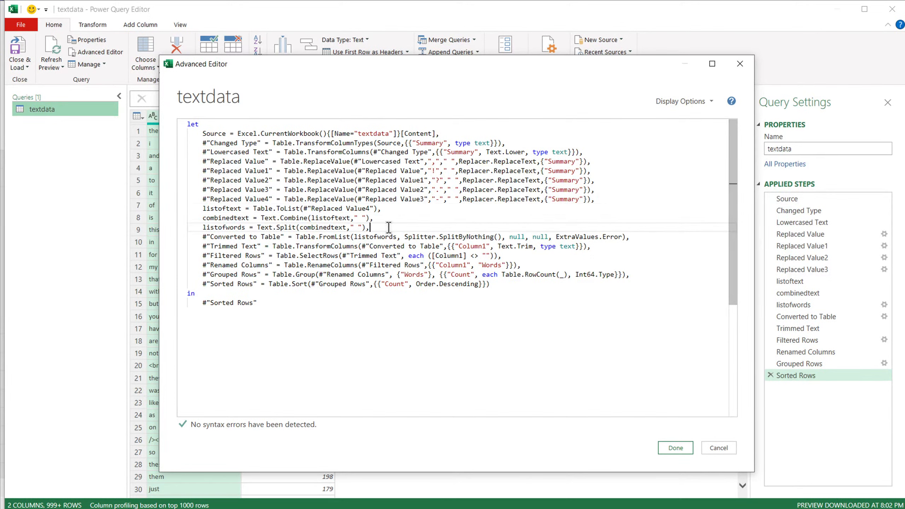
click(676, 448)
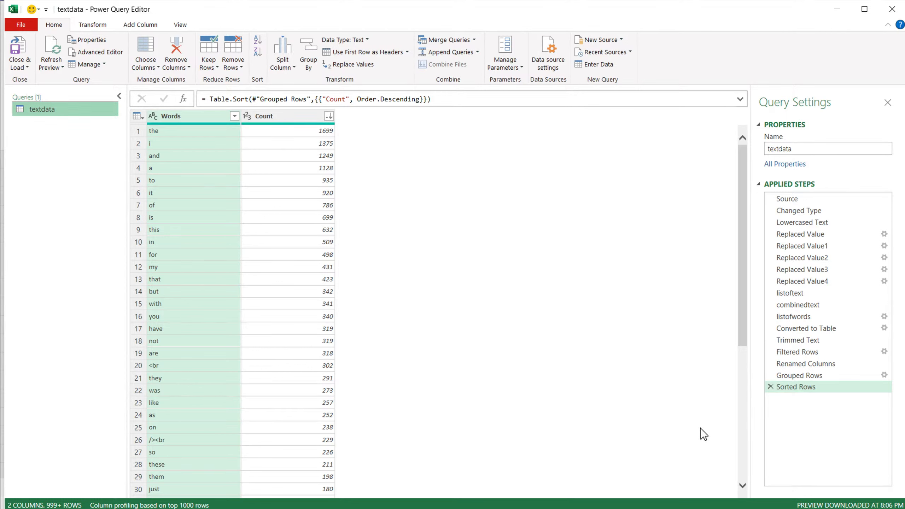
Insert a Replace Values step after Replaced Value4 that replaces double quotation marks in the Summary column with a space.
click(804, 282)
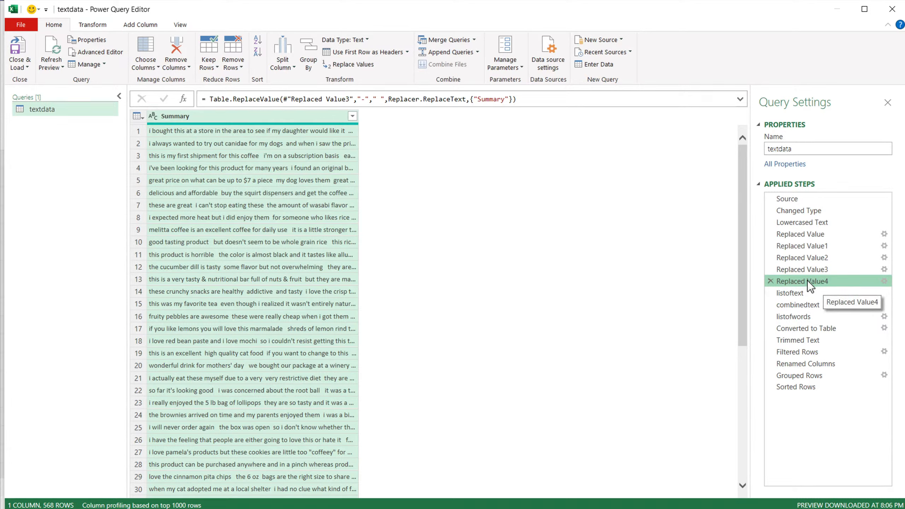
click(220, 119)
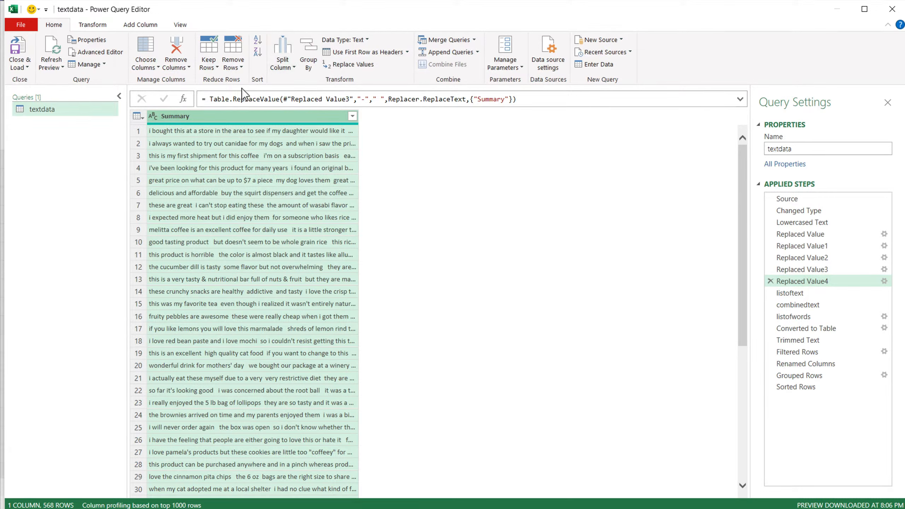
click(97, 27)
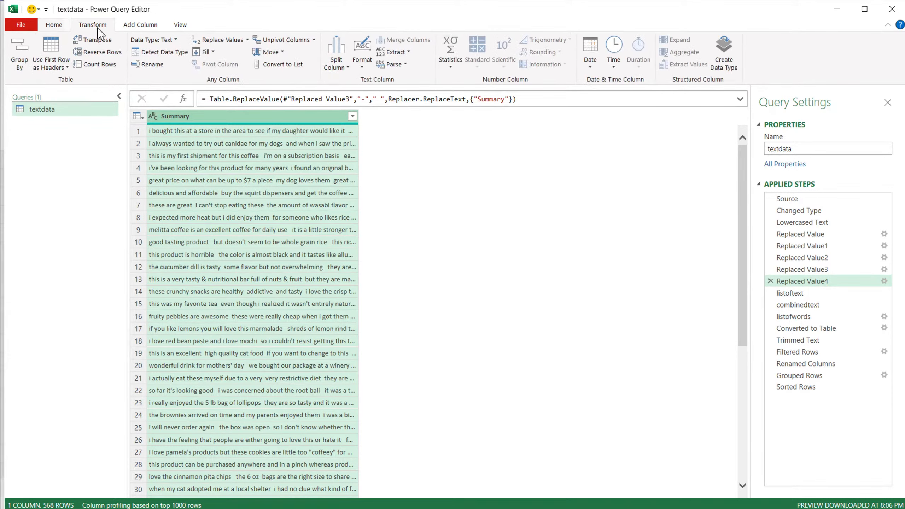
click(220, 41)
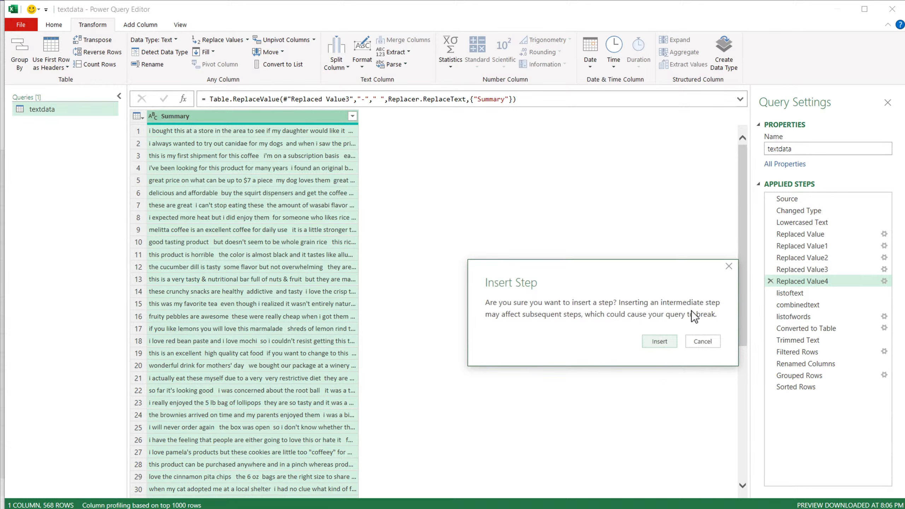
click(658, 341)
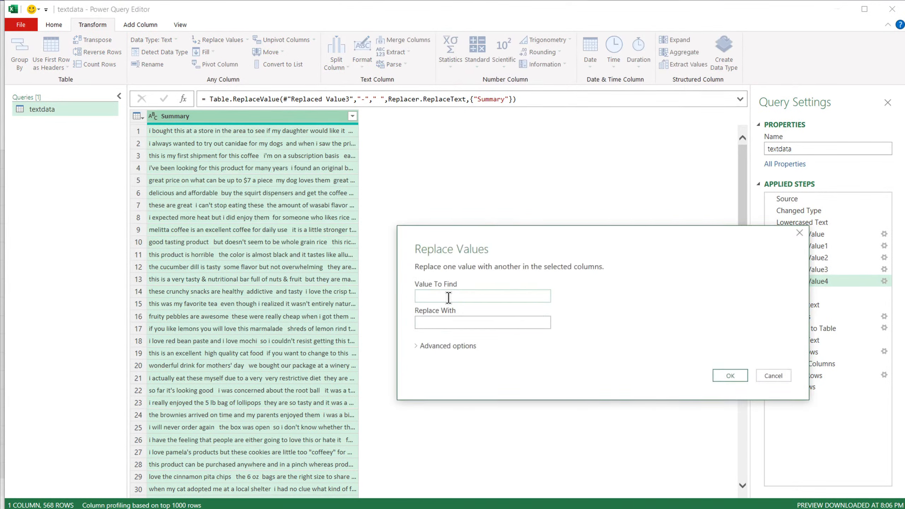
text(")
click(442, 323)
click(724, 375)
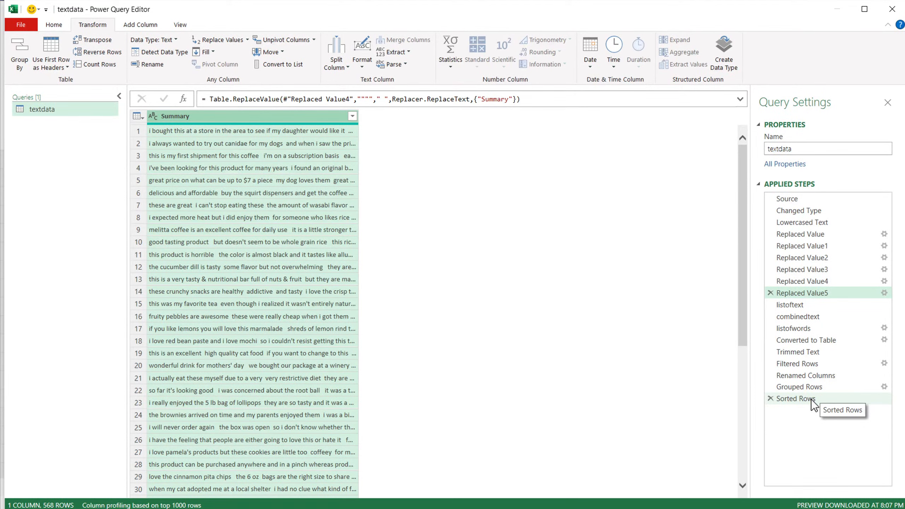
Check the Sorted Rows result, and examine the Replaced Value4 and Replaced Value5 lines in the Advanced Editor.
click(795, 399)
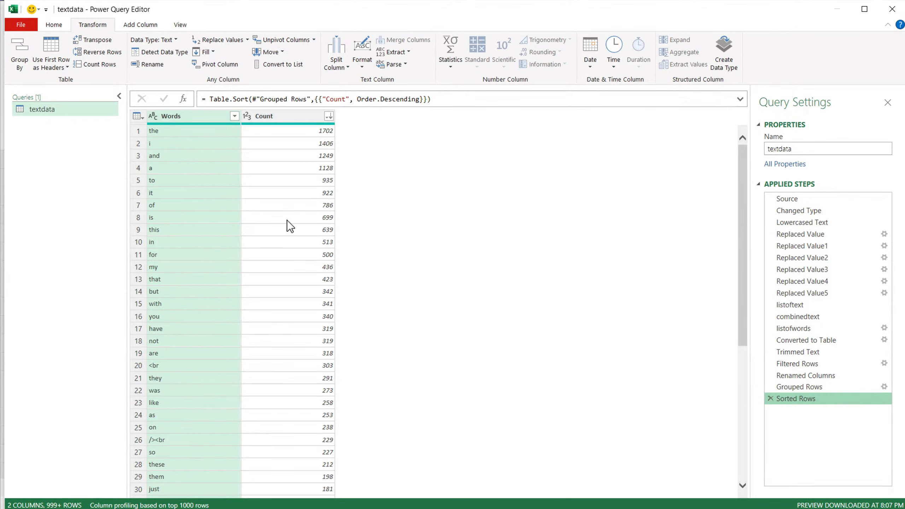
click(57, 25)
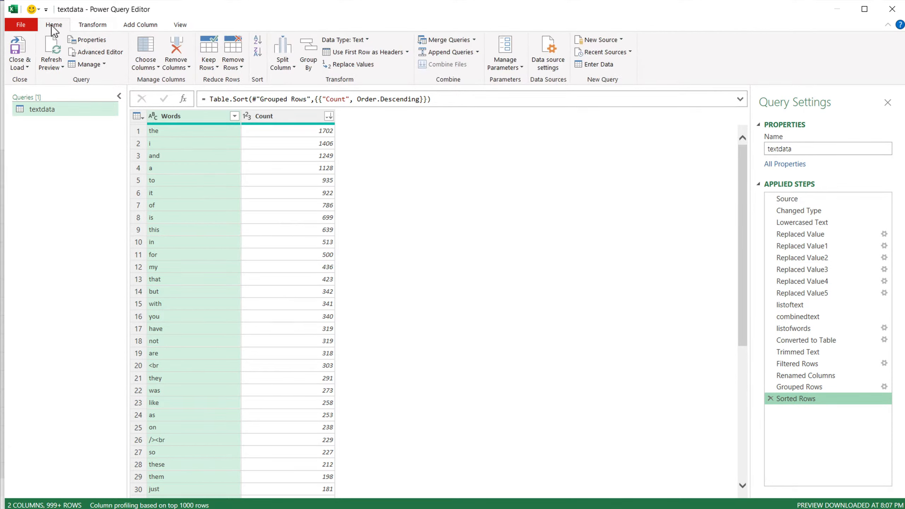
click(105, 54)
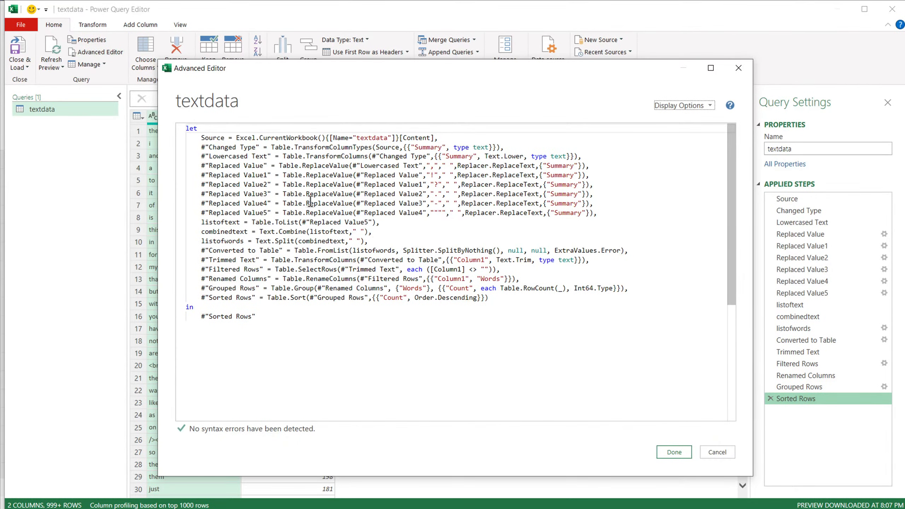
drag(229, 203, 609, 202)
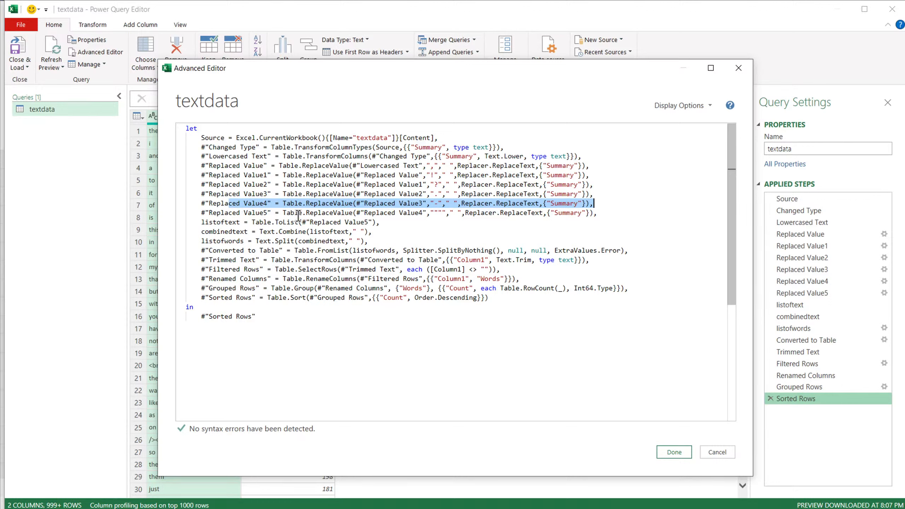
drag(295, 213, 551, 213)
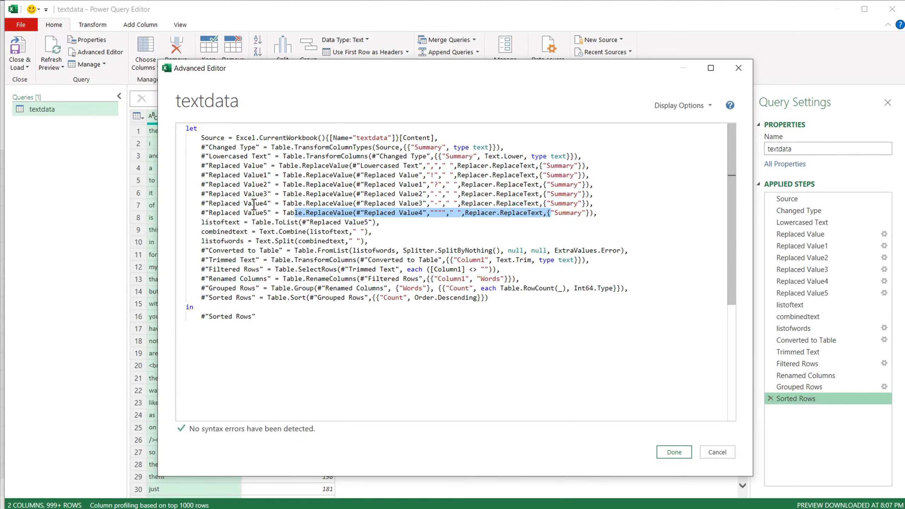
Trace how the Replaced Value4, Replaced Value5 and listoftext lines reference their preceding steps, and close the Advanced Editor.
drag(200, 203, 272, 204)
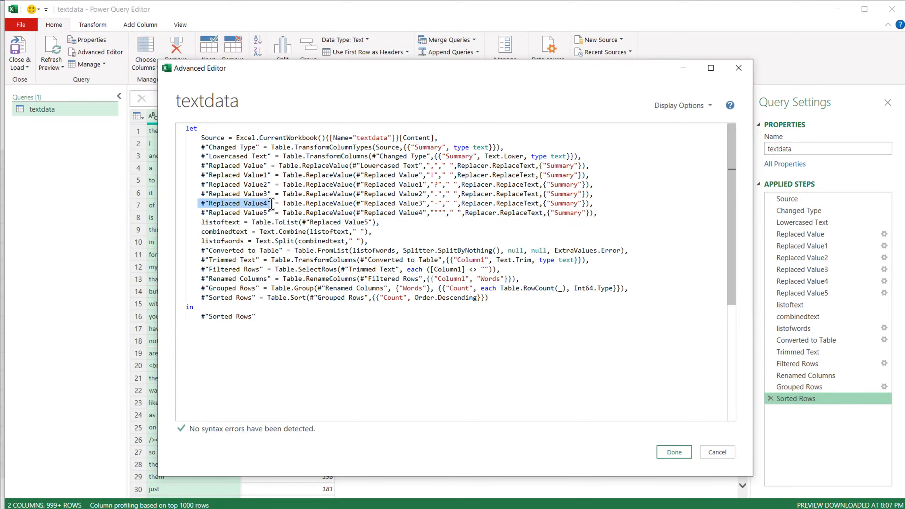
drag(426, 213, 357, 214)
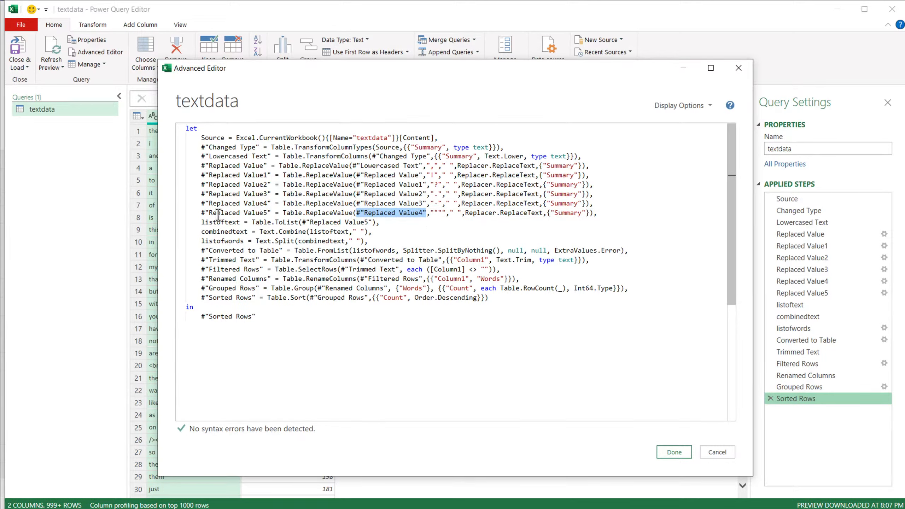
drag(198, 213, 367, 223)
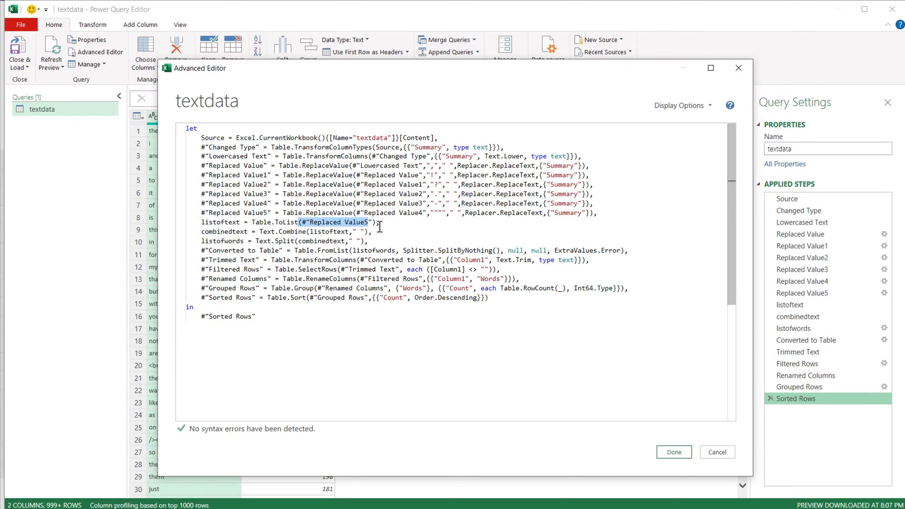
click(436, 225)
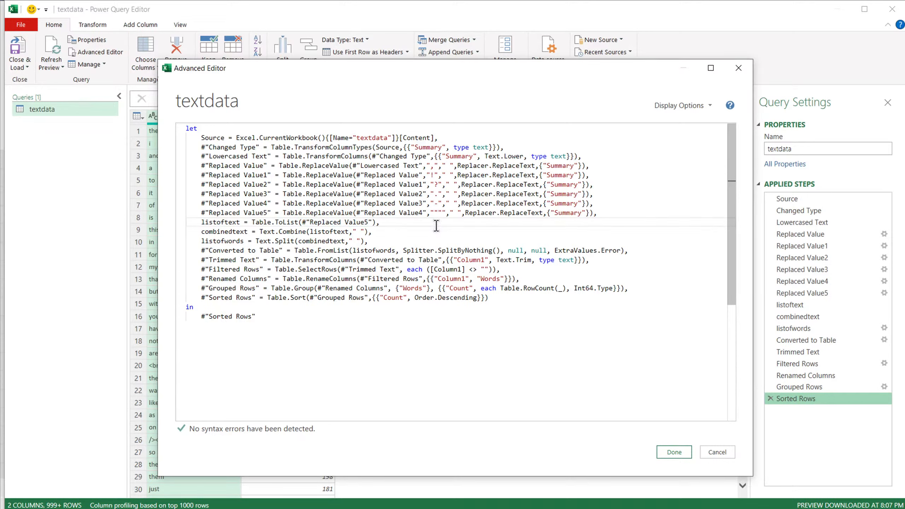
click(681, 455)
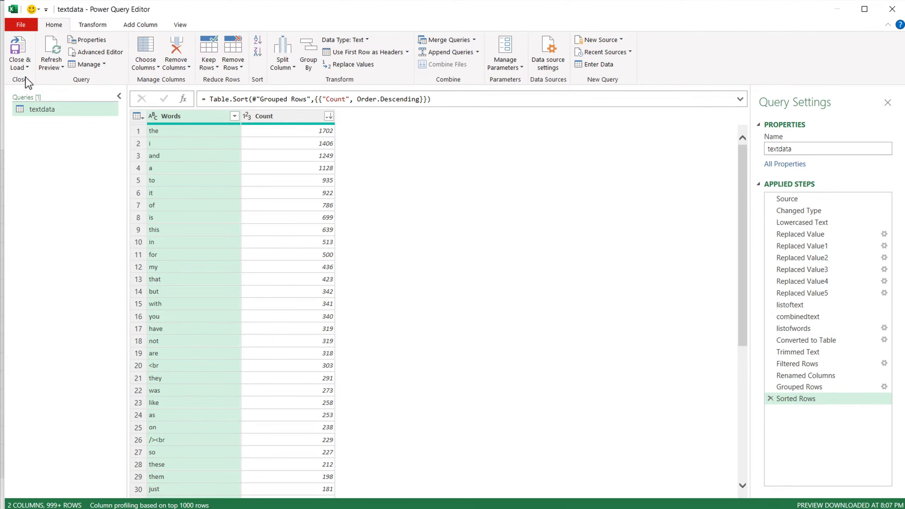
Close the query editor and load the updated textdata query into its worksheet table.
click(27, 65)
click(41, 79)
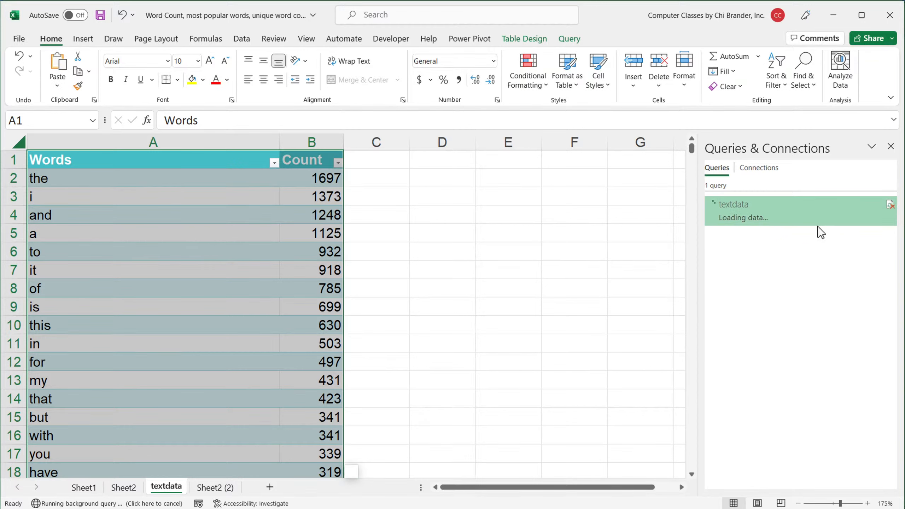
mouse_move(819, 226)
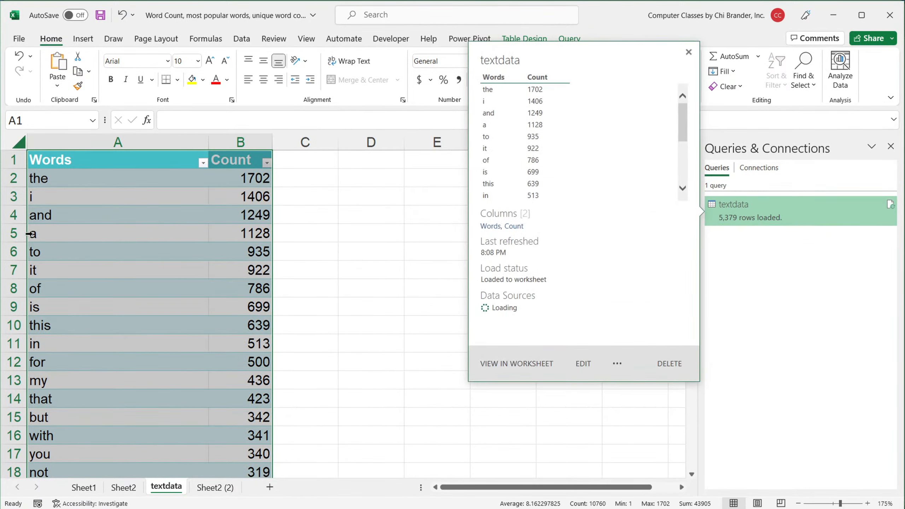
click(72, 203)
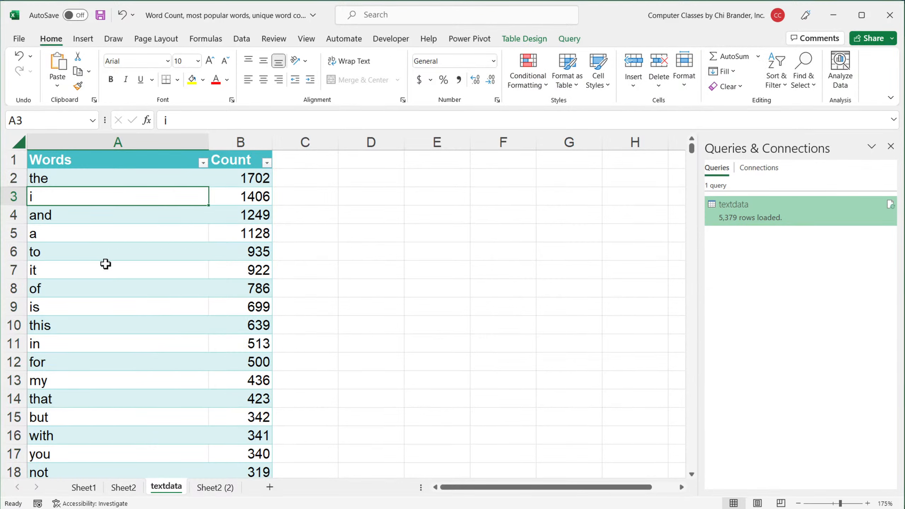
Review roughly the first hundred rows of the refreshed word list for leftover characters and frequent words.
scroll(105, 264, down, 4)
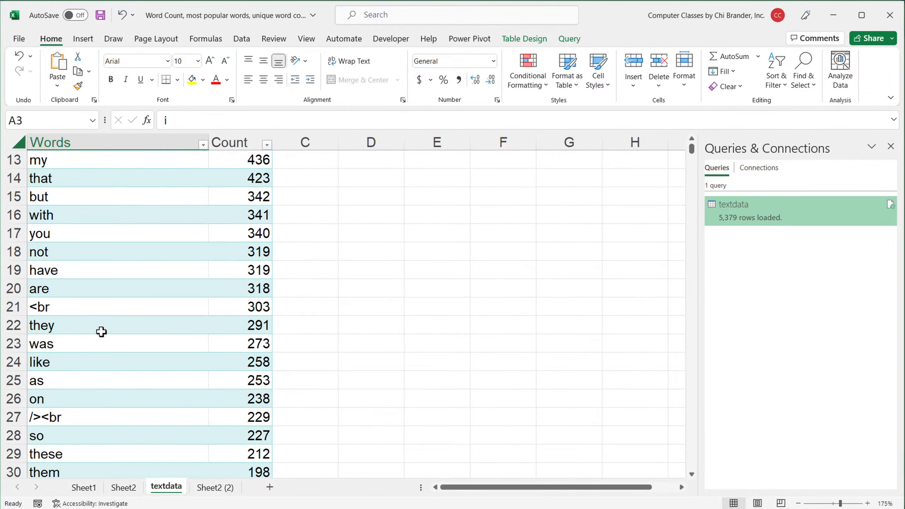
scroll(79, 321, down, 1)
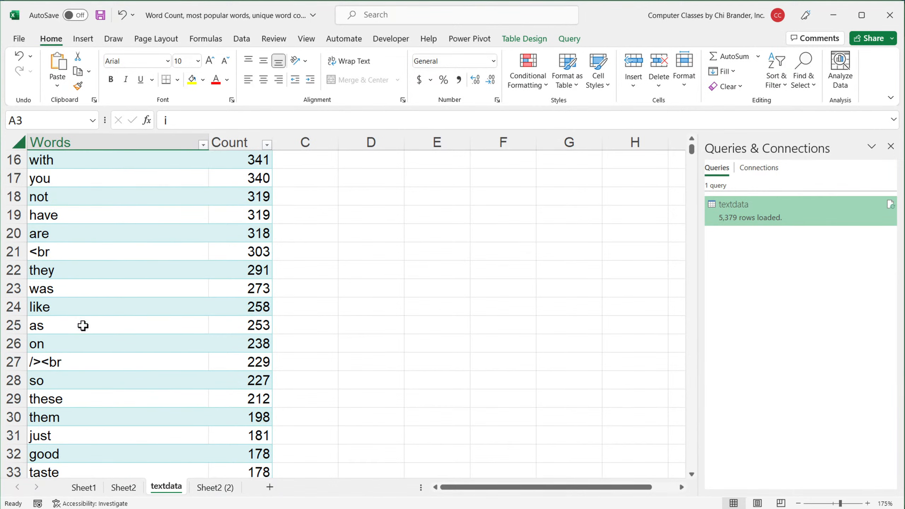
scroll(83, 326, down, 6)
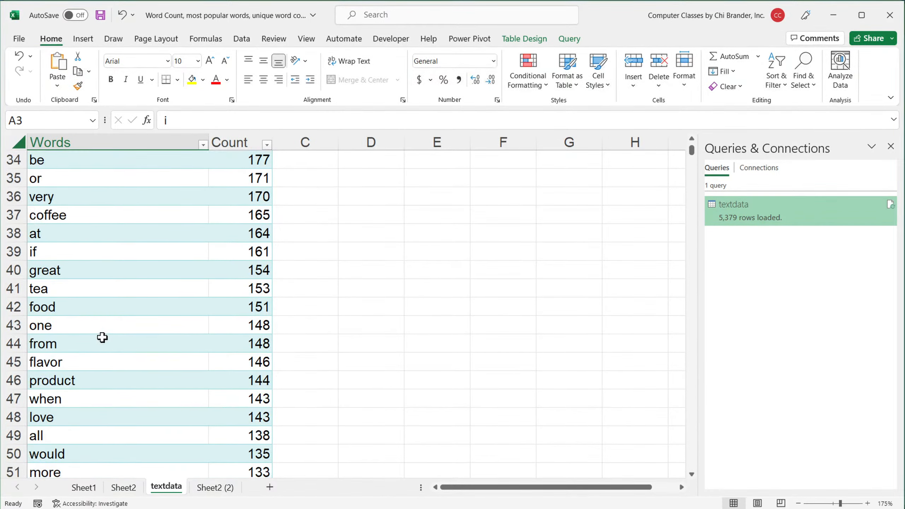
scroll(102, 338, down, 5)
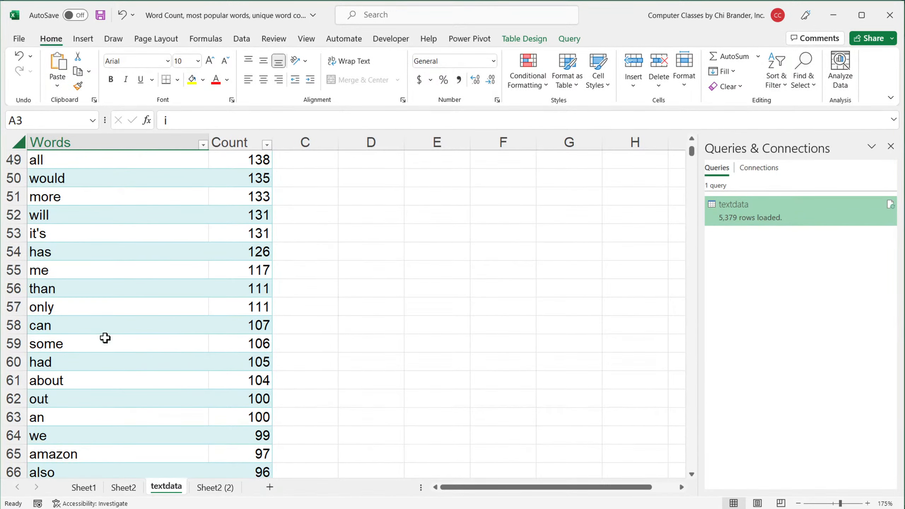
scroll(105, 337, down, 5)
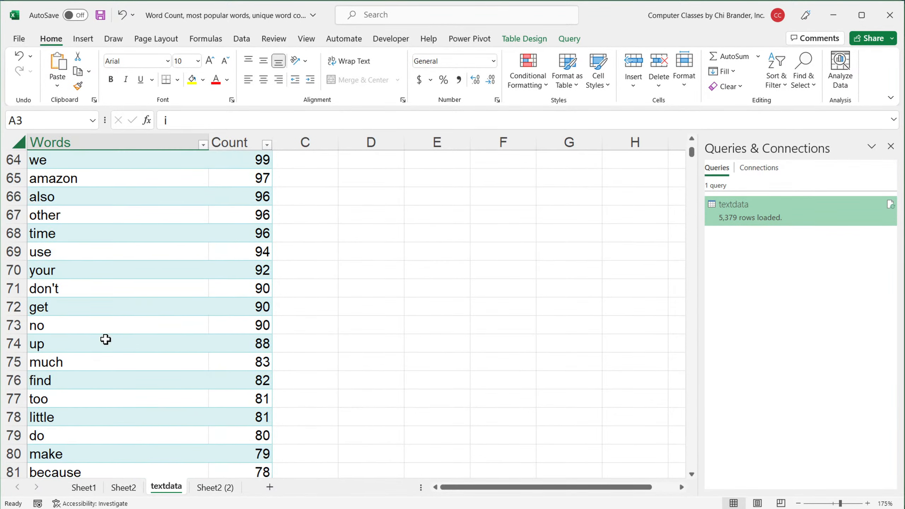
scroll(105, 340, down, 2)
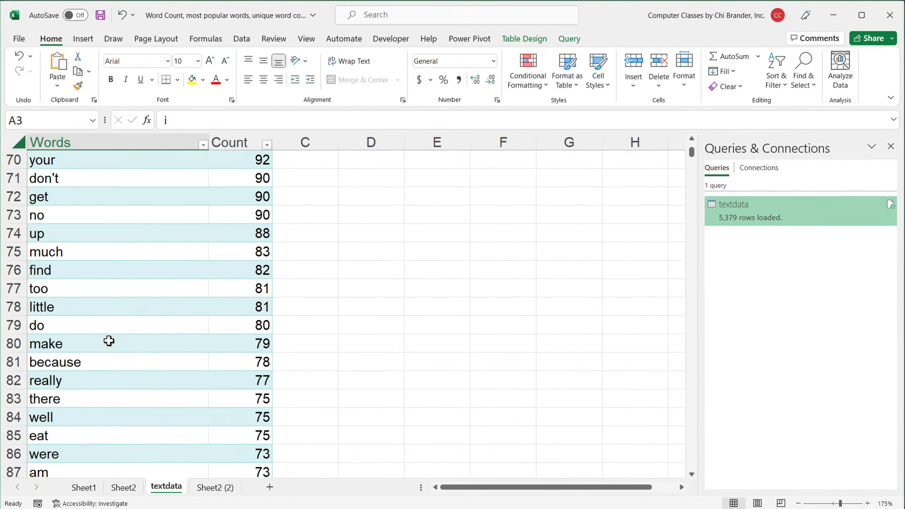
scroll(108, 341, down, 4)
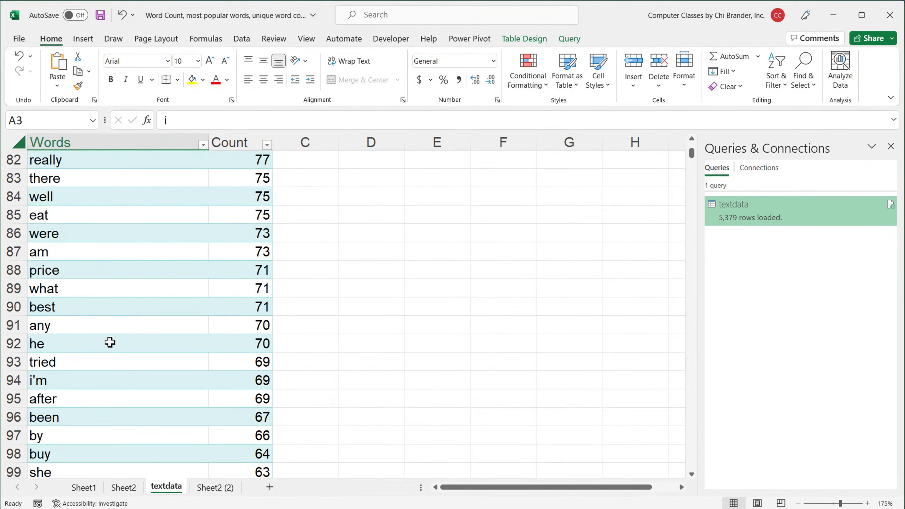
scroll(109, 342, down, 2)
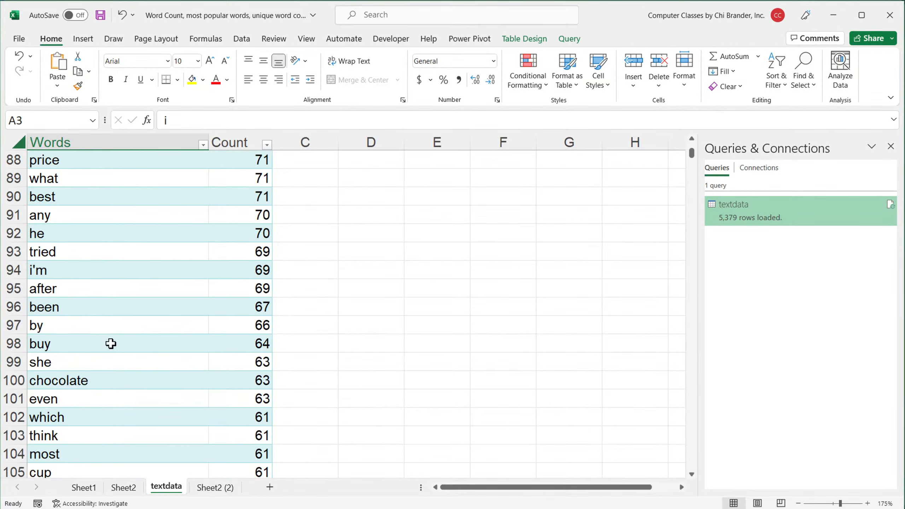
scroll(111, 344, down, 4)
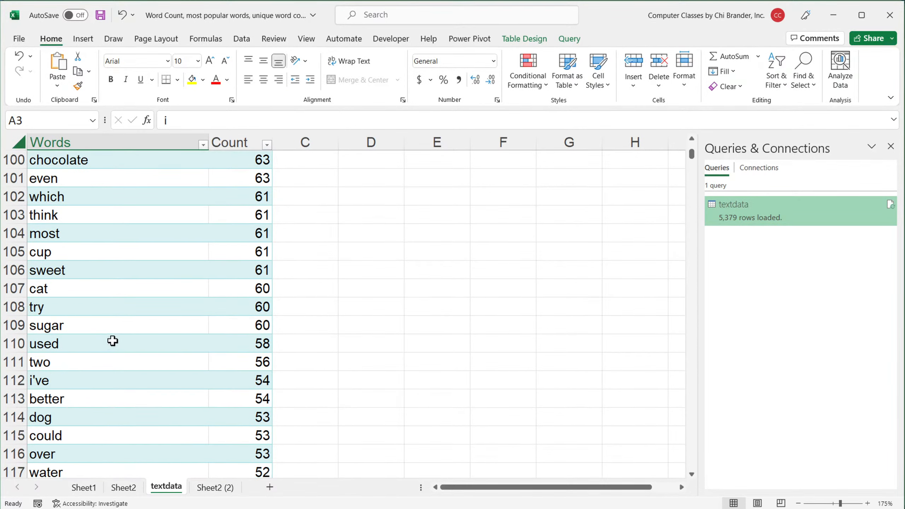
scroll(114, 340, down, 1)
scroll(122, 292, up, 1)
scroll(122, 291, up, 20)
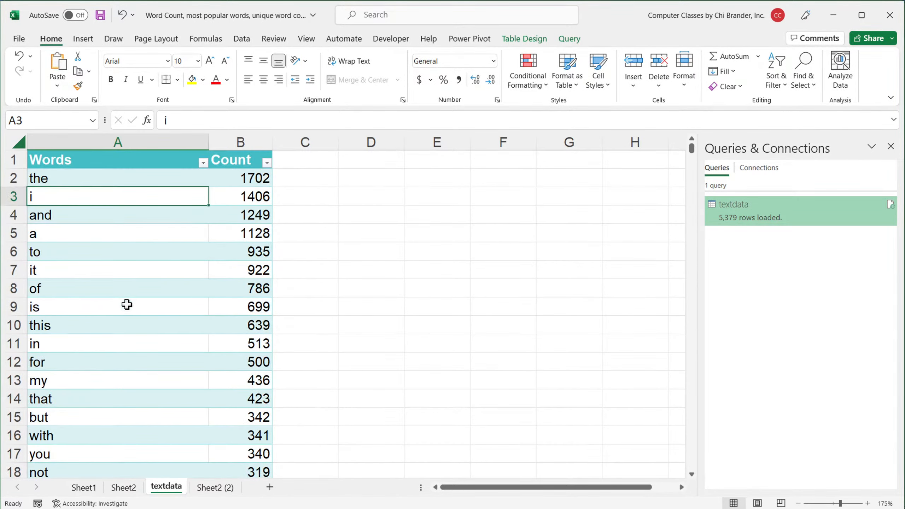
Examine the most frequent entries in the Words column and the count of the first word.
drag(114, 176, 126, 392)
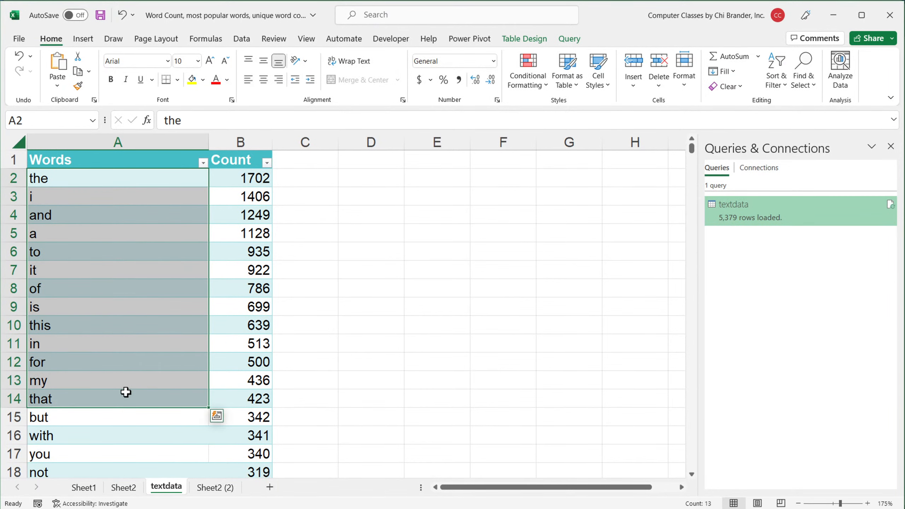
click(257, 178)
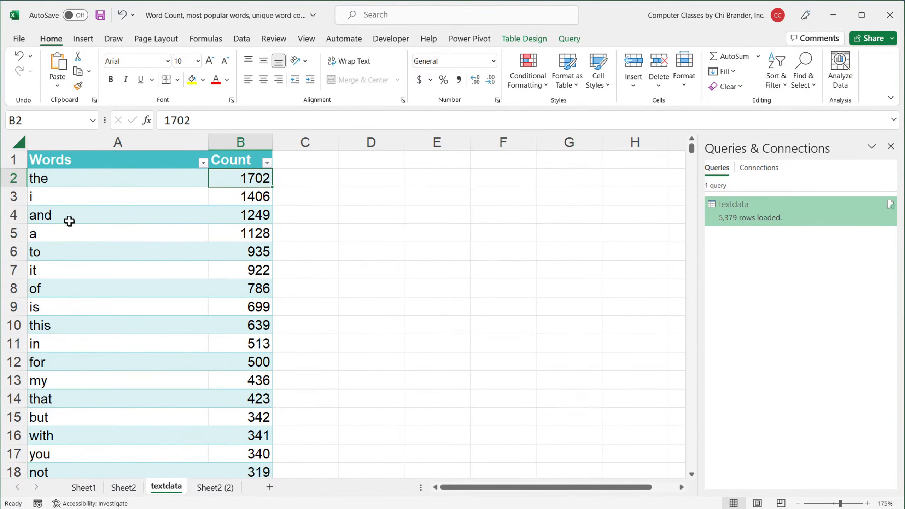
click(94, 179)
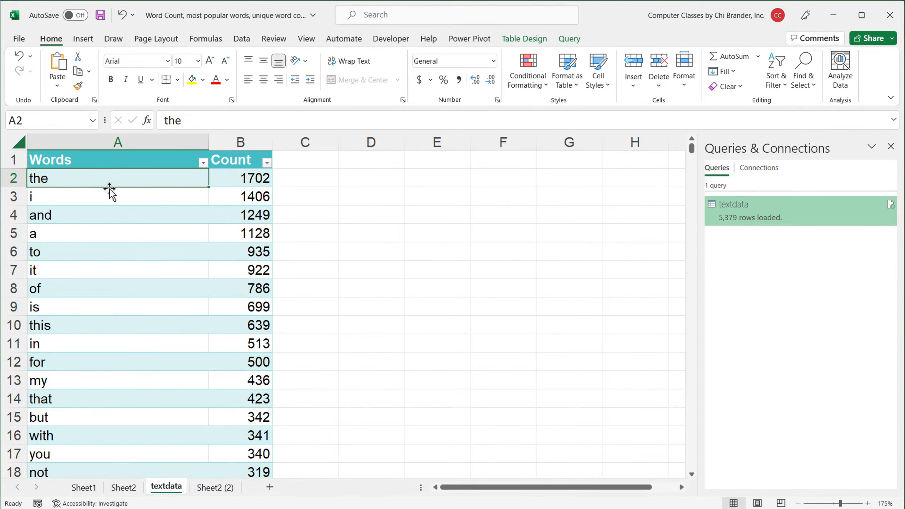
drag(87, 175, 85, 308)
click(79, 175)
drag(99, 197, 103, 343)
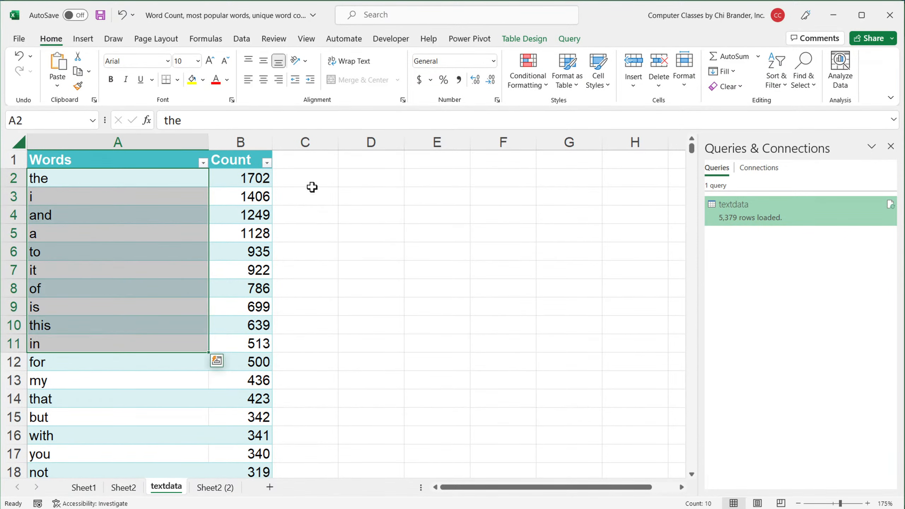
Count the unique words in cell D2 with the formula =COUNTA(textdata_2[Words]).
click(374, 176)
text(=COU)
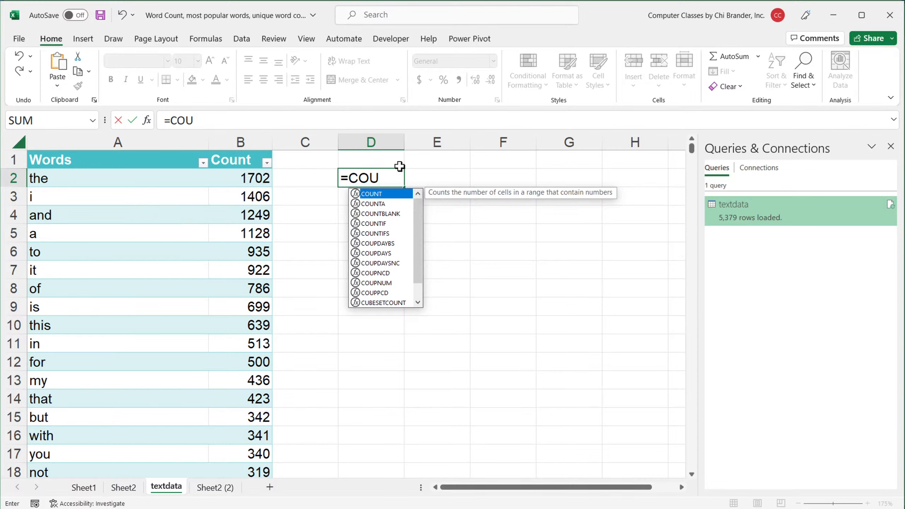
text(NA)
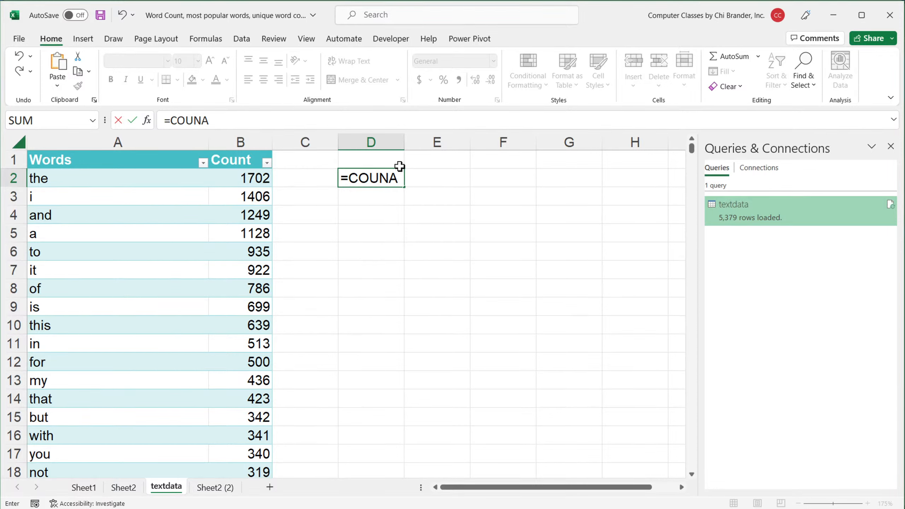
text(()
key(BackSpace)
text(TA()
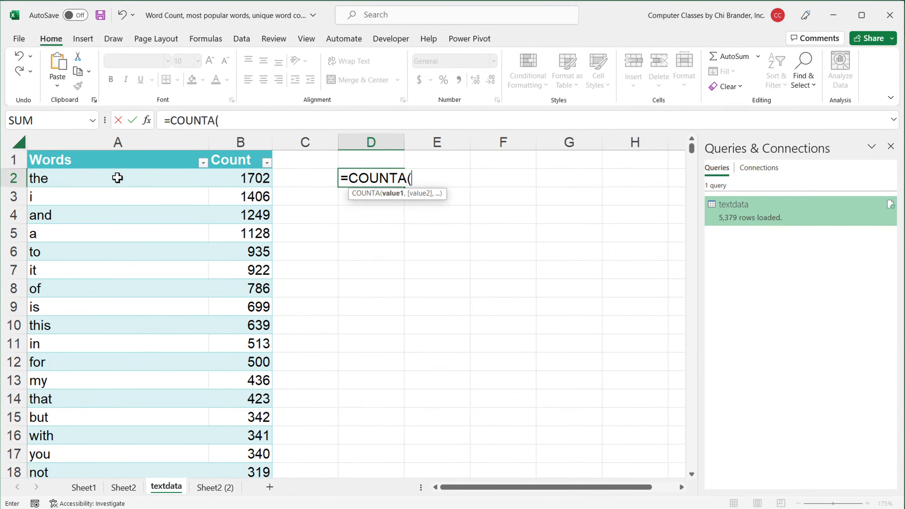
drag(135, 183, 173, 252)
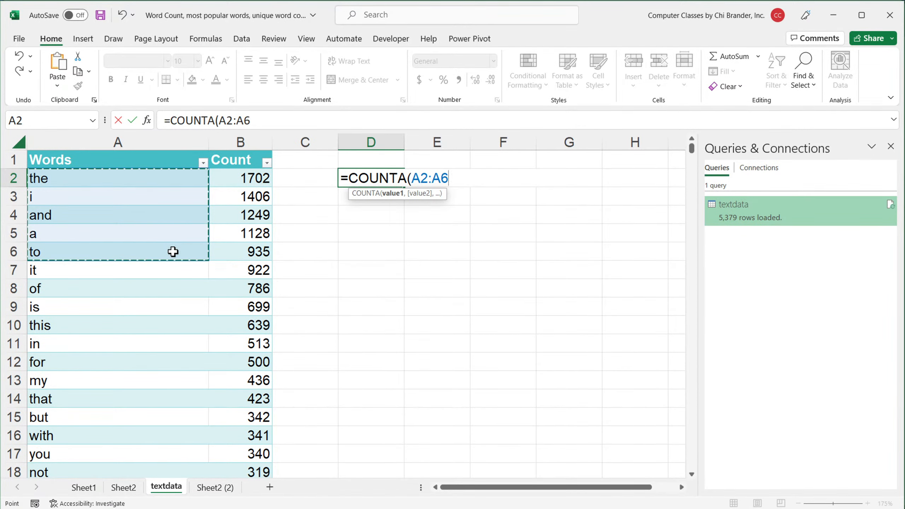
key(ctrl+shift+Down)
text())
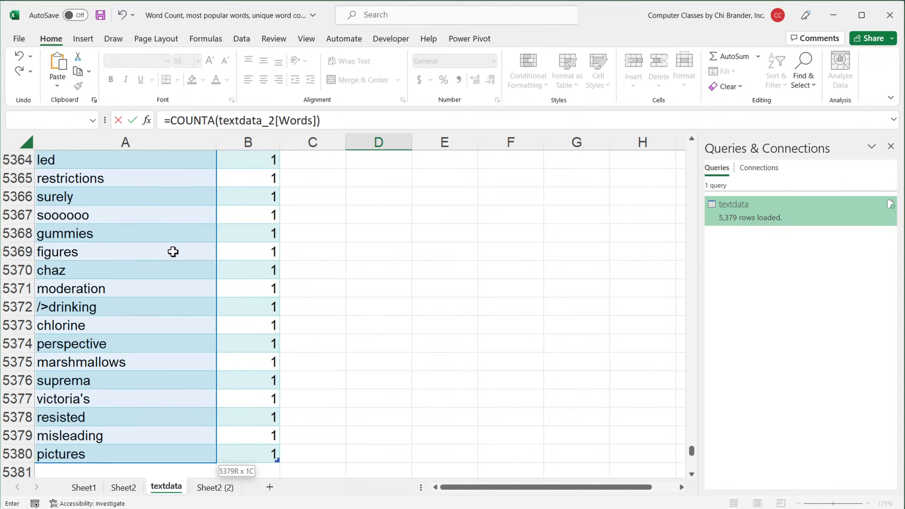
key(Return)
scroll(306, 246, up, 1)
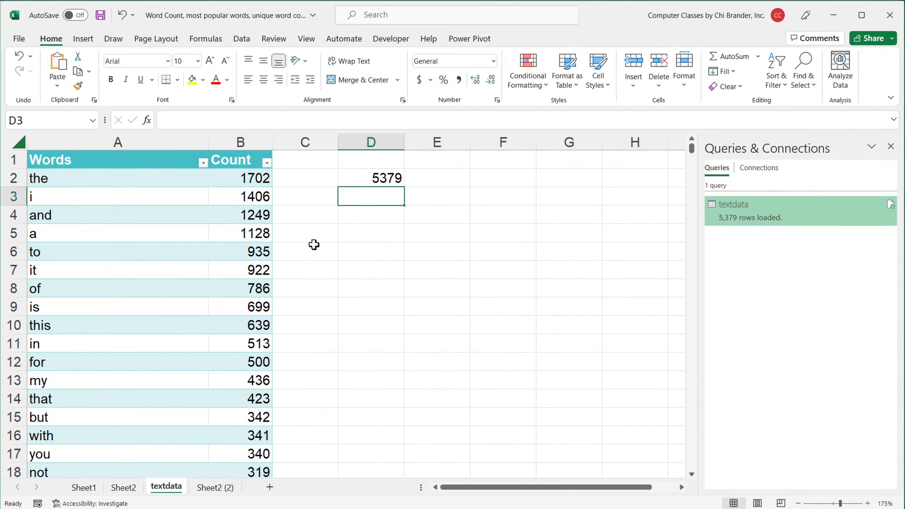
Inspect the table and column reference inside the COUNTA formula in D2 without changing it.
double_click(380, 178)
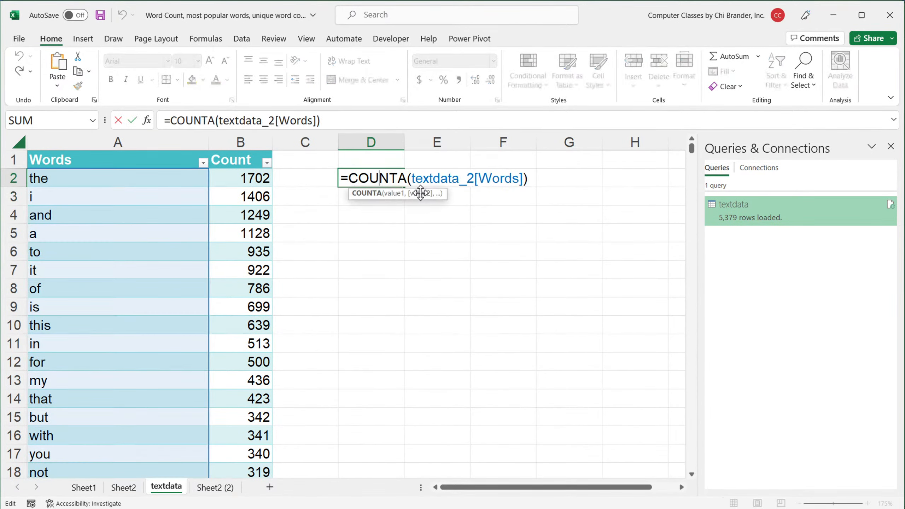
drag(413, 178, 473, 164)
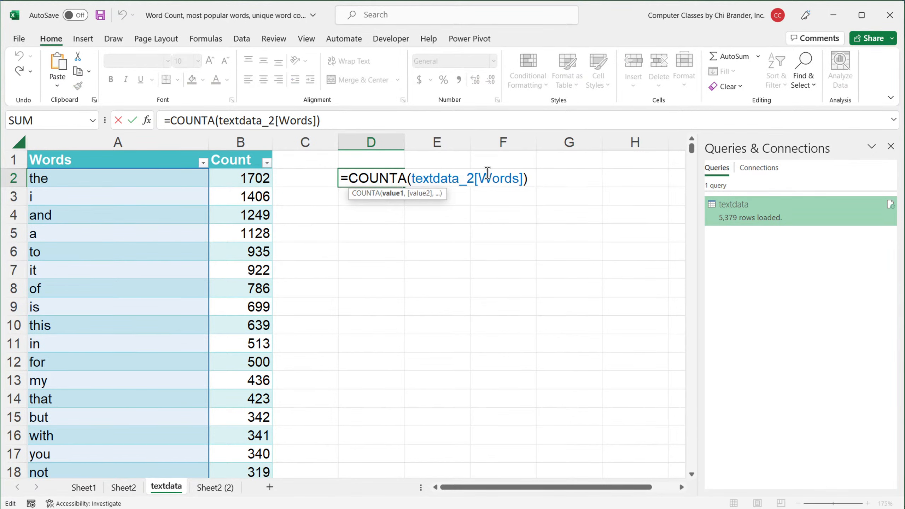
double_click(487, 173)
click(539, 180)
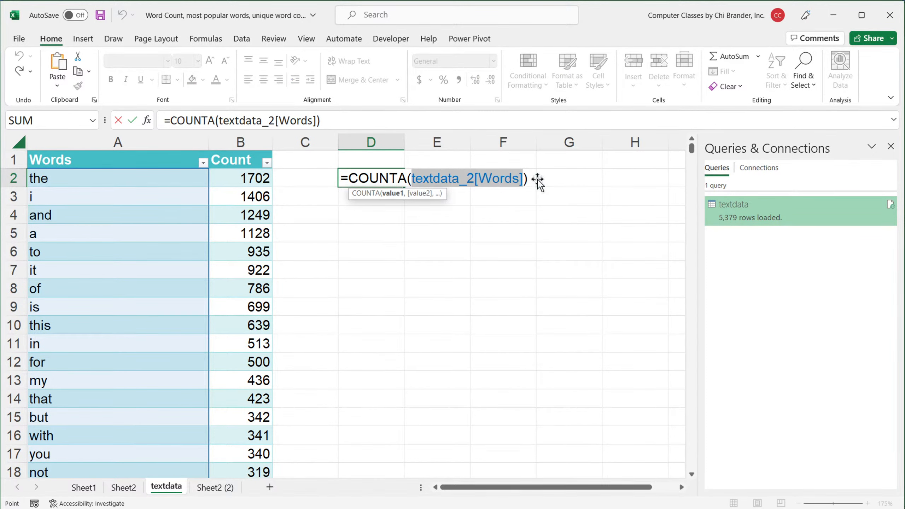
key(Escape)
key(F2)
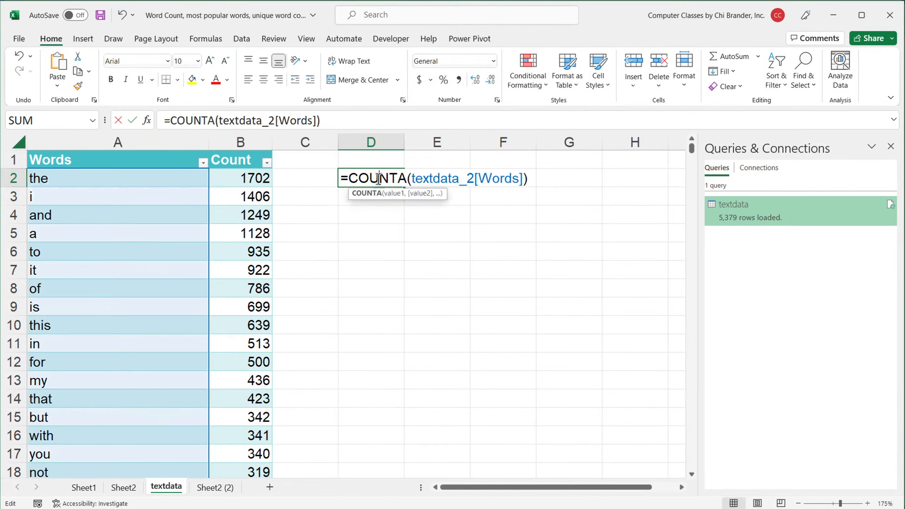
key(Escape)
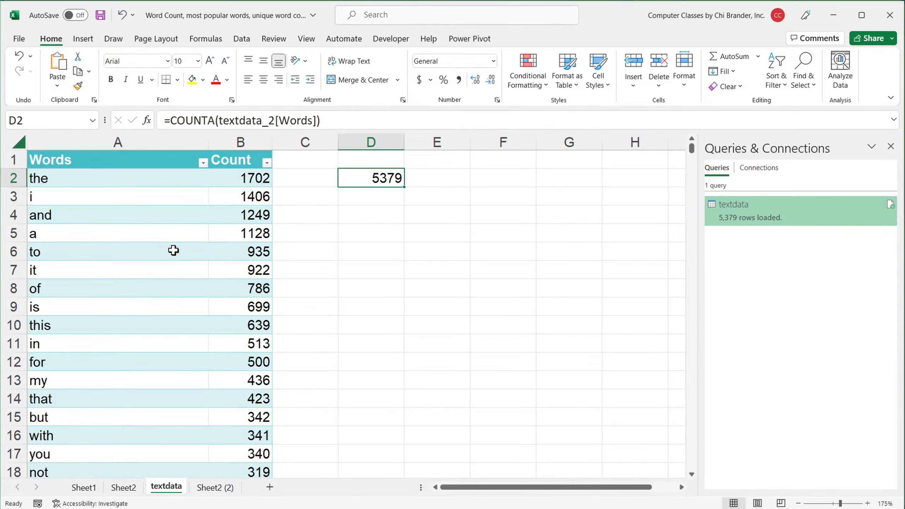
Review the most frequent words and their counts in the textdata table, along with the textdata query's preview.
scroll(174, 250, down, 4)
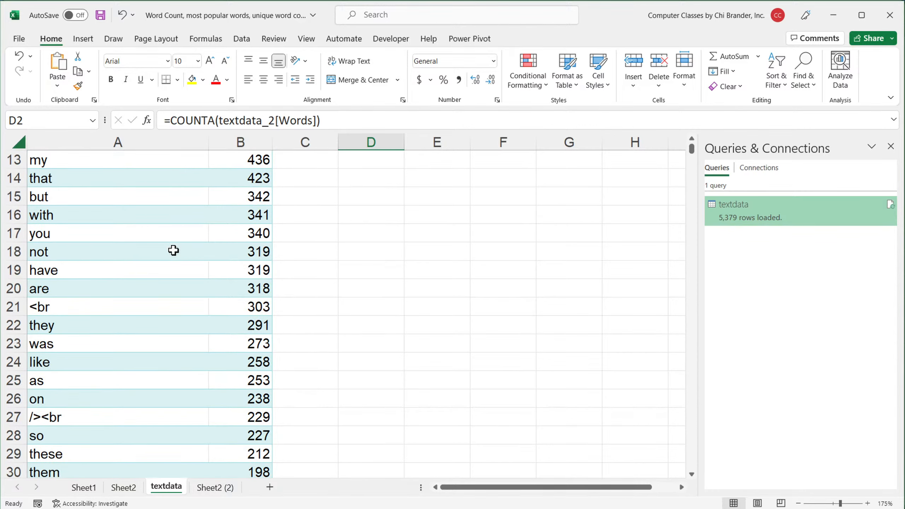
scroll(173, 251, down, 1)
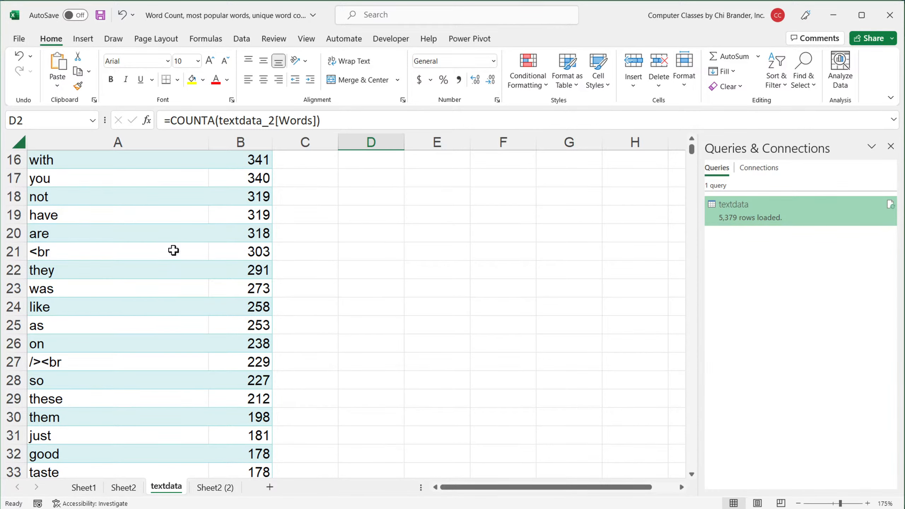
scroll(174, 251, up, 5)
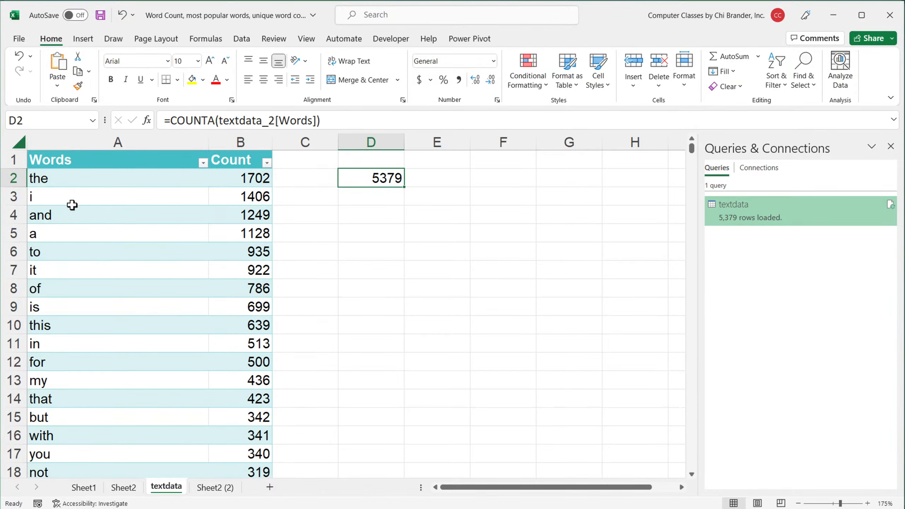
drag(78, 177, 143, 346)
click(245, 178)
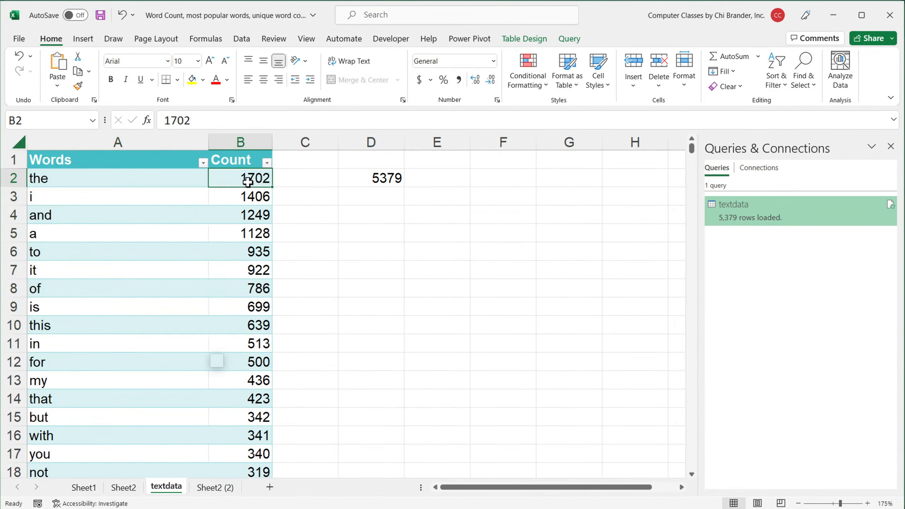
click(246, 287)
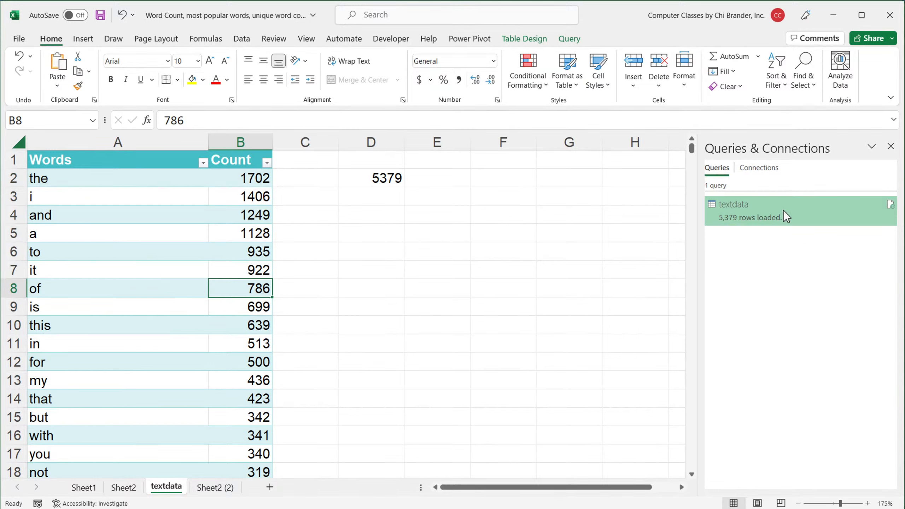
mouse_move(784, 210)
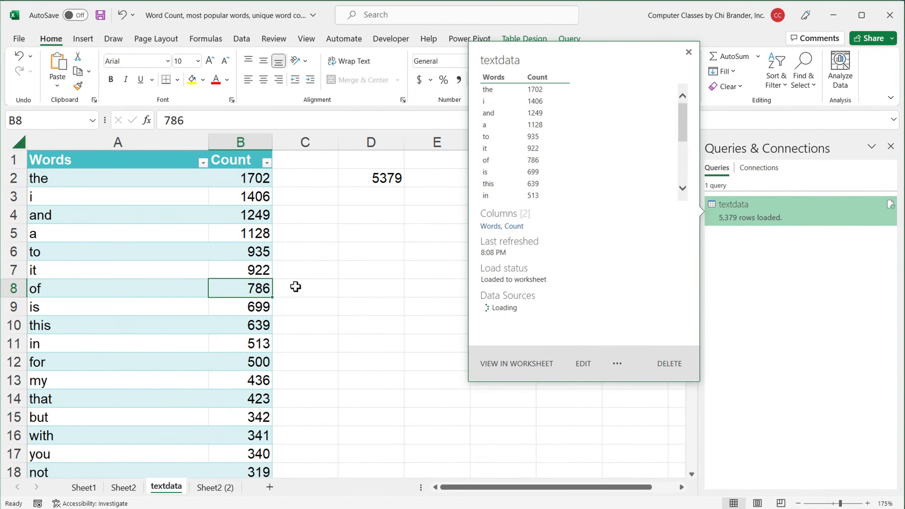
Examine the original review texts in column E of Sheet1, then return to the first count on the textdata sheet.
click(124, 494)
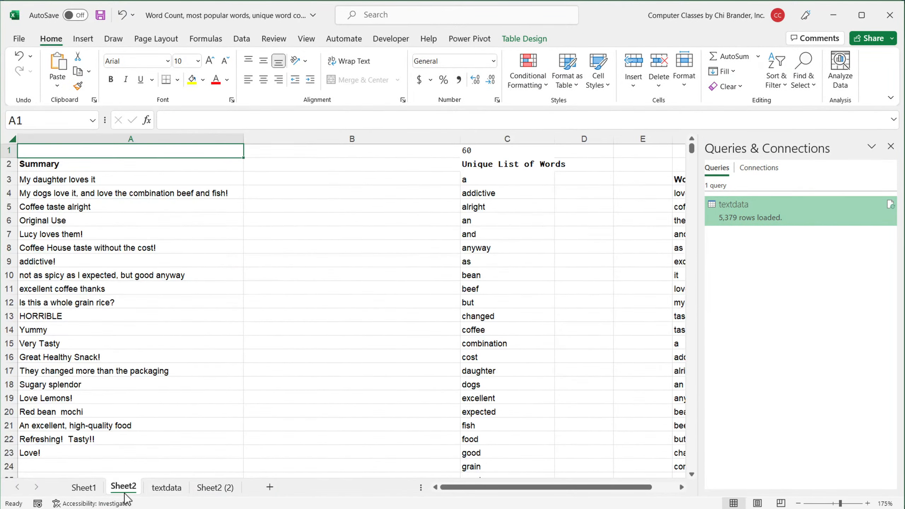
click(83, 492)
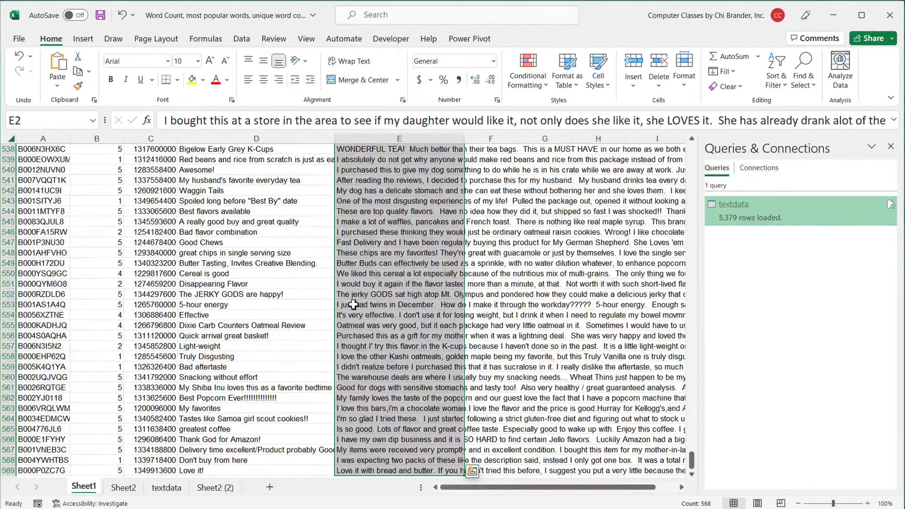
click(390, 181)
drag(394, 168, 403, 380)
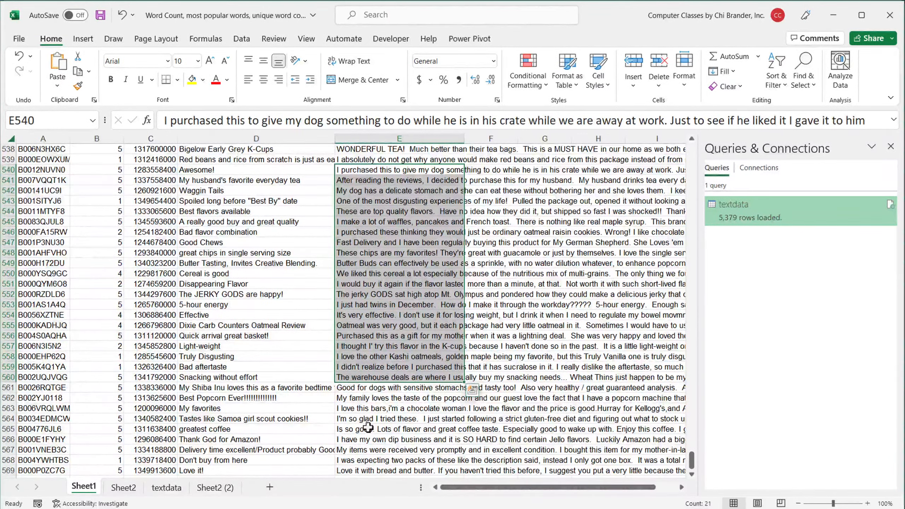
click(167, 491)
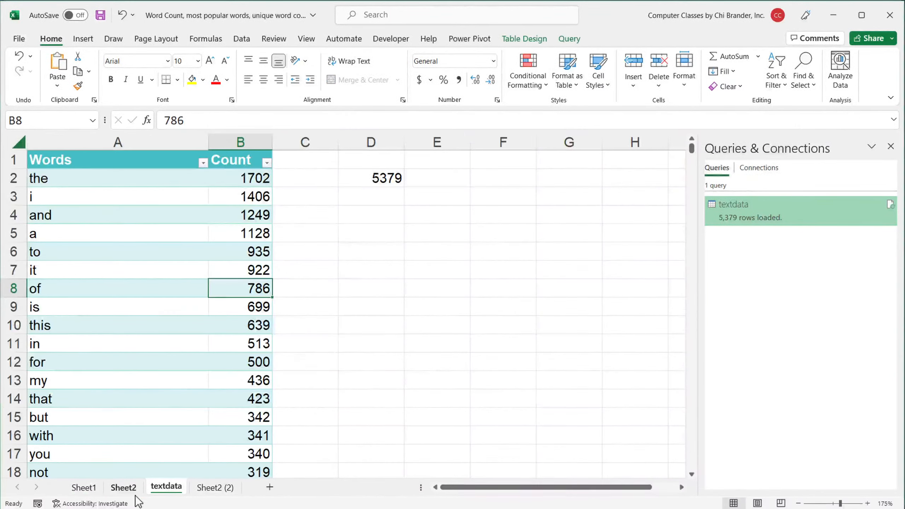
click(246, 178)
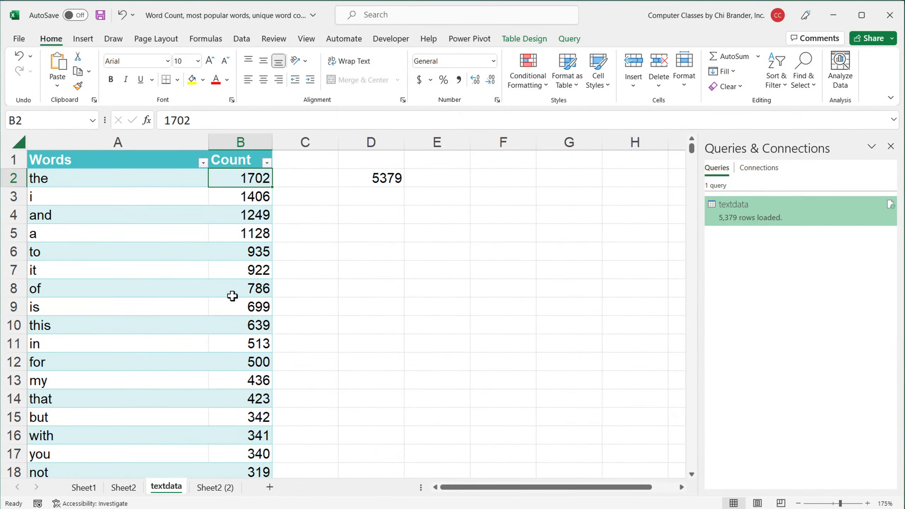
Hide Queries & Connections and check the source Summary table on Sheet2 (2) before returning to the textdata word counts.
click(891, 146)
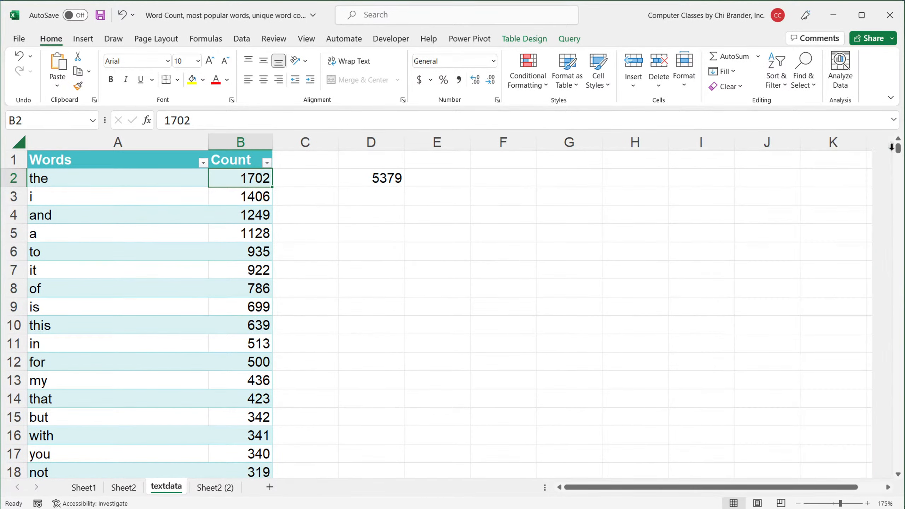
click(212, 489)
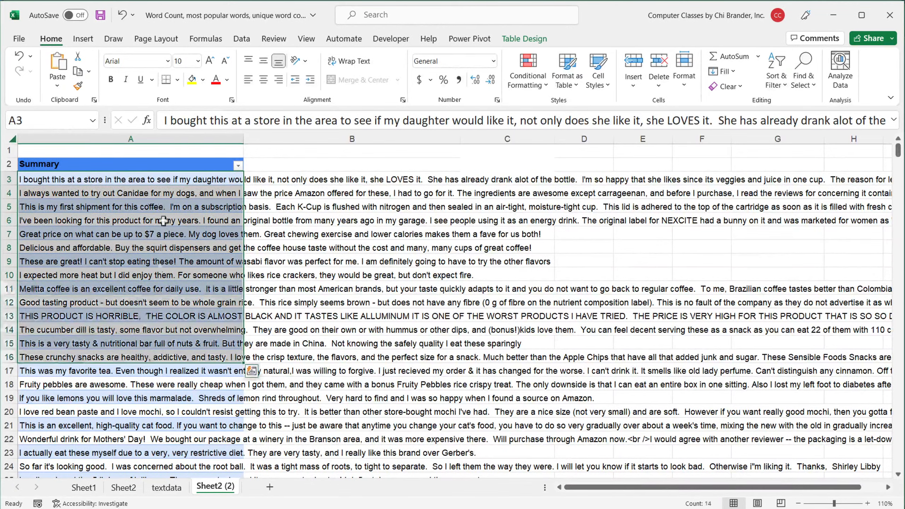
click(167, 494)
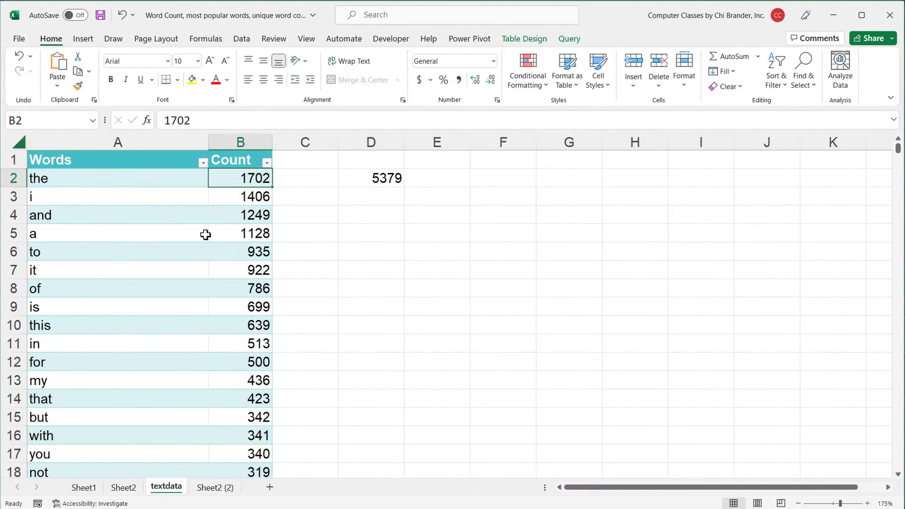
click(236, 234)
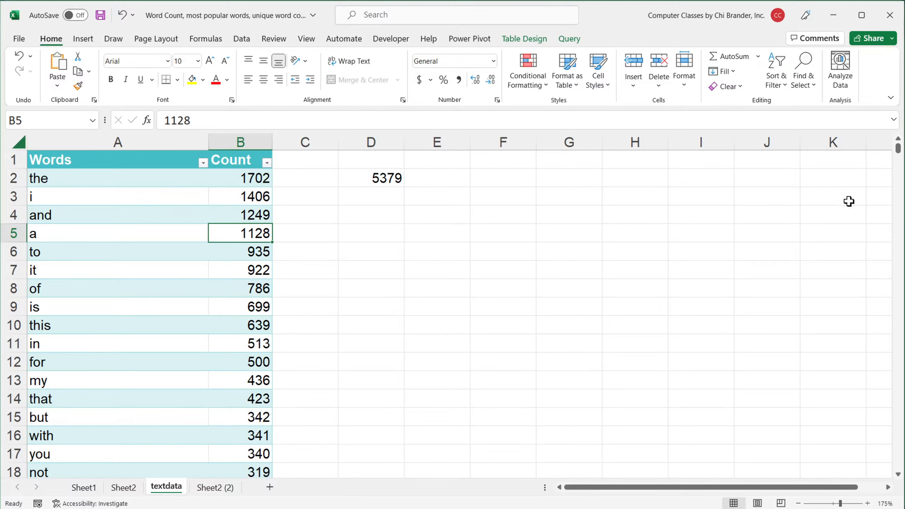
Show Queries & Connections again and refresh the textdata query.
click(241, 39)
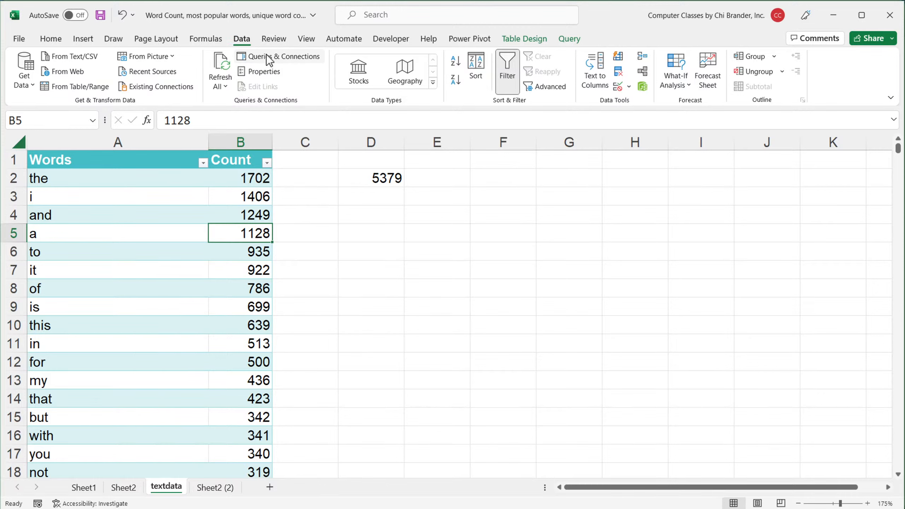
click(286, 60)
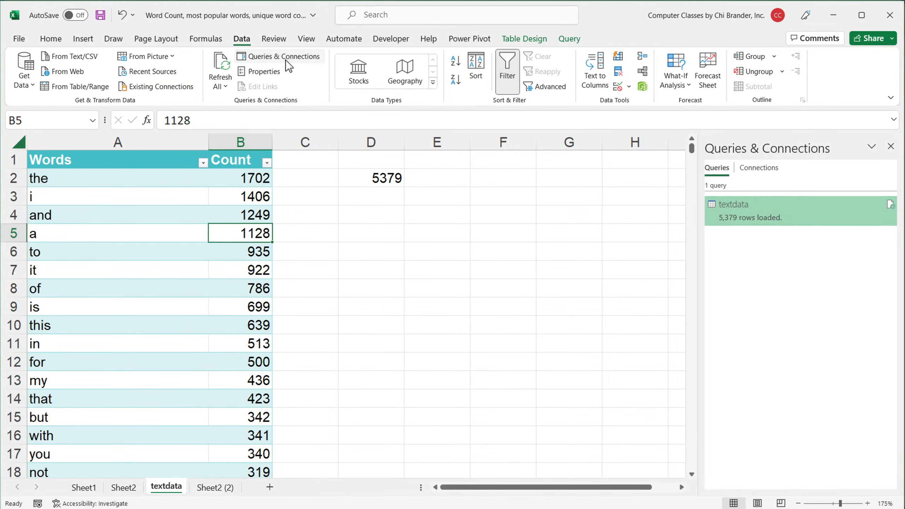
mouse_move(770, 209)
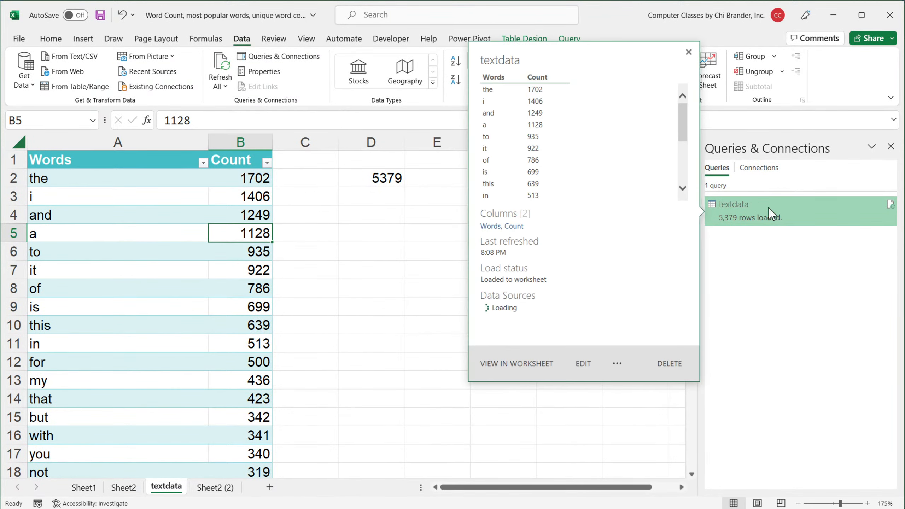
click(890, 207)
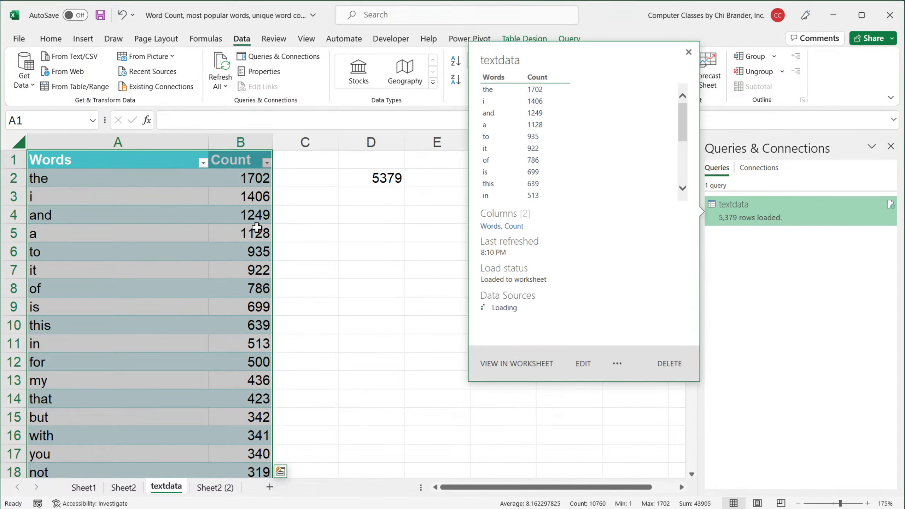
Examine the top ten counts and the start of the Words column in the refreshed table.
drag(246, 178, 251, 341)
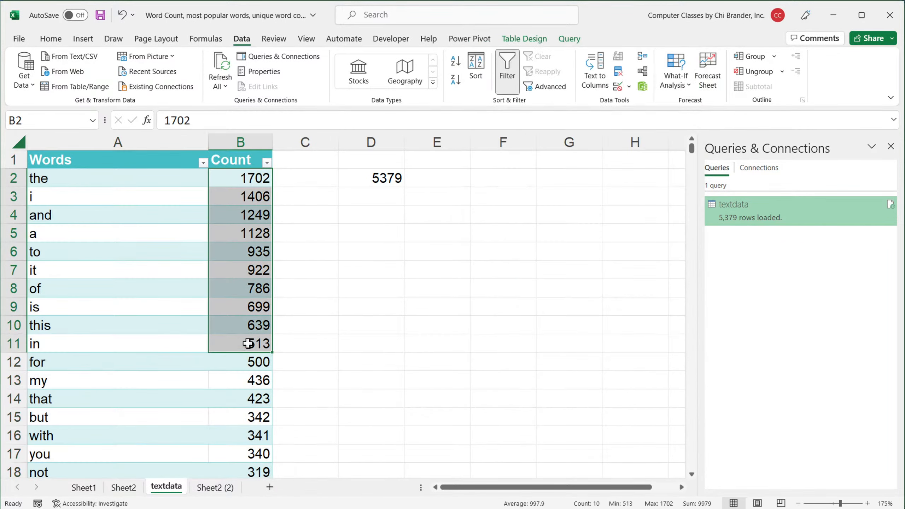
click(74, 178)
click(69, 162)
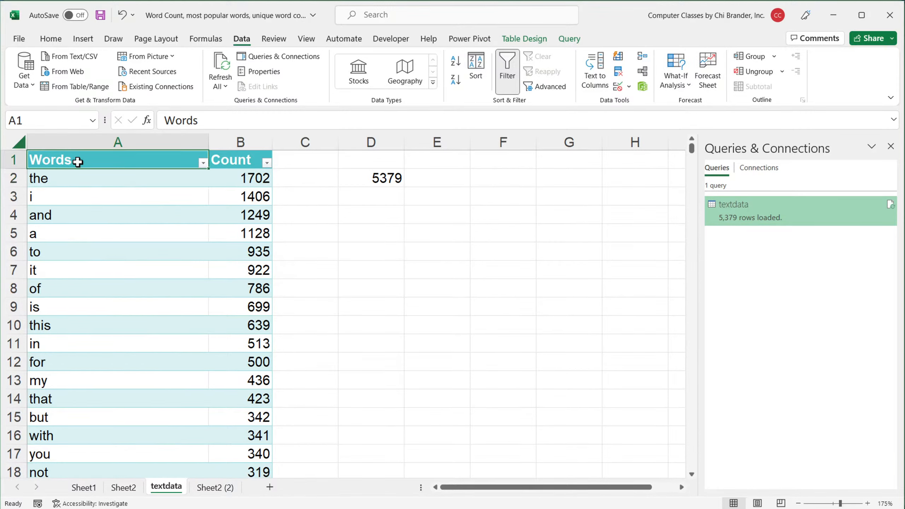